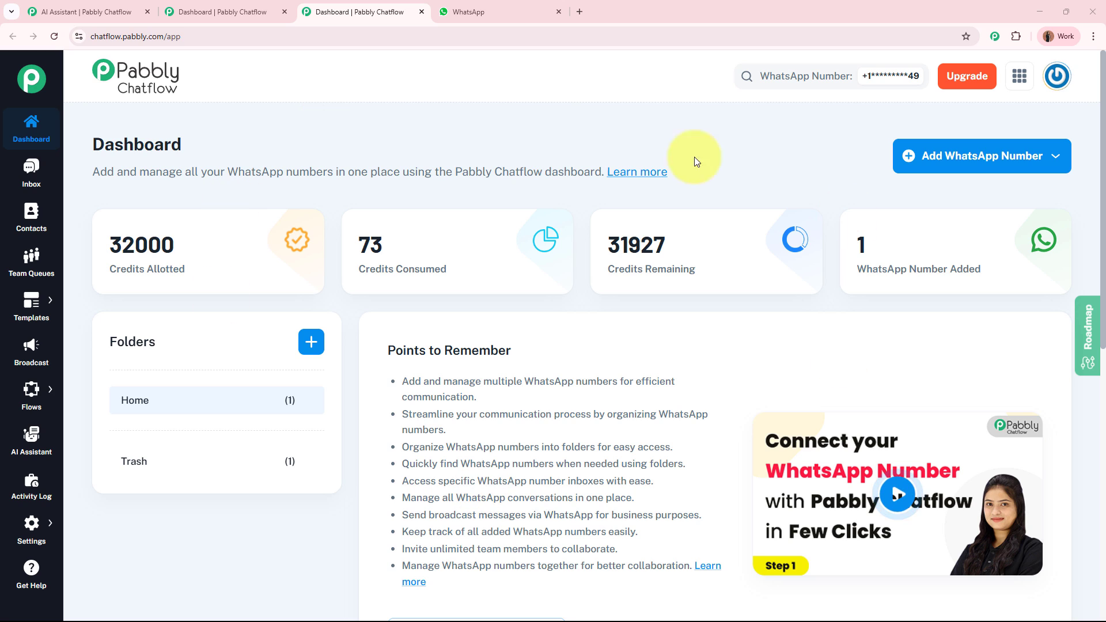
pyautogui.moveTo(95, 143); pyautogui.dragTo(209, 144)
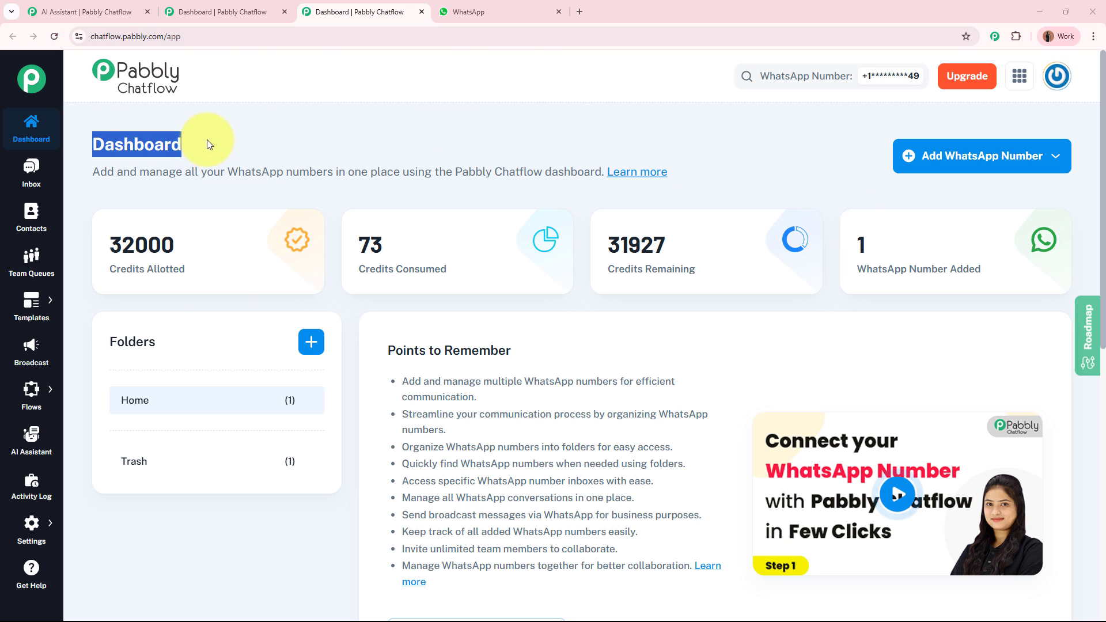
pyautogui.click(397, 137)
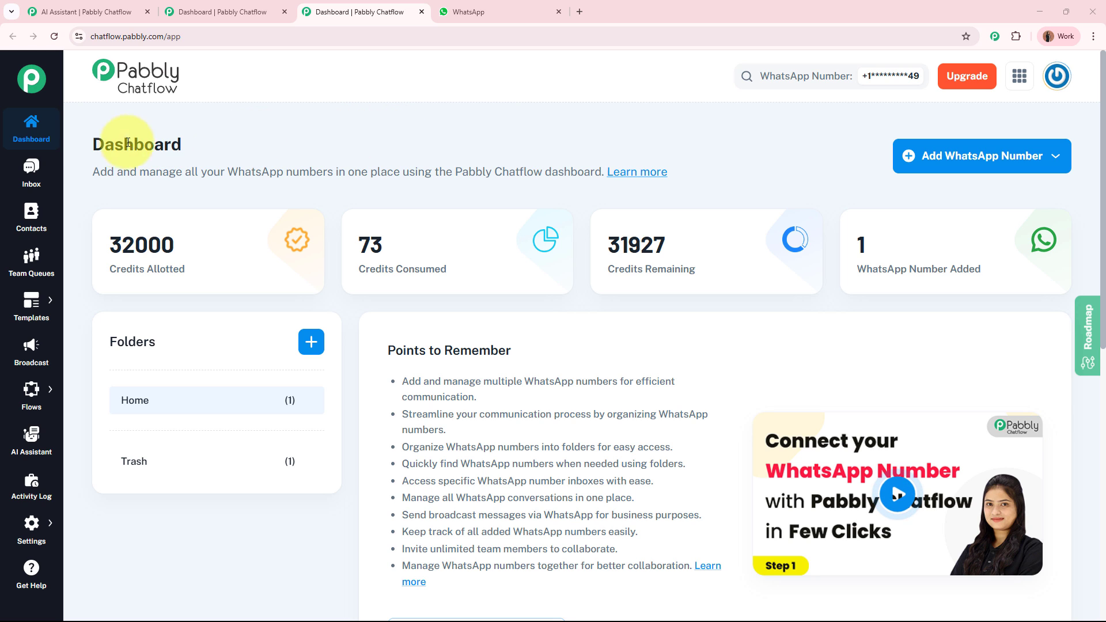
# Open the Flow Builder and create a new flow
pyautogui.moveTo(32, 390)
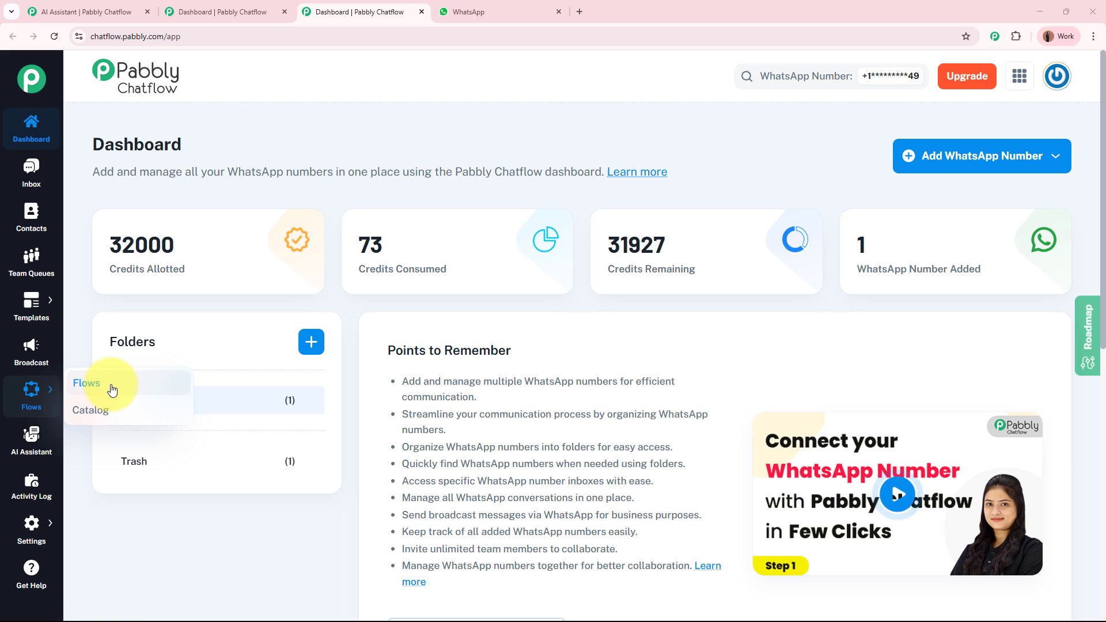
pyautogui.click(111, 386)
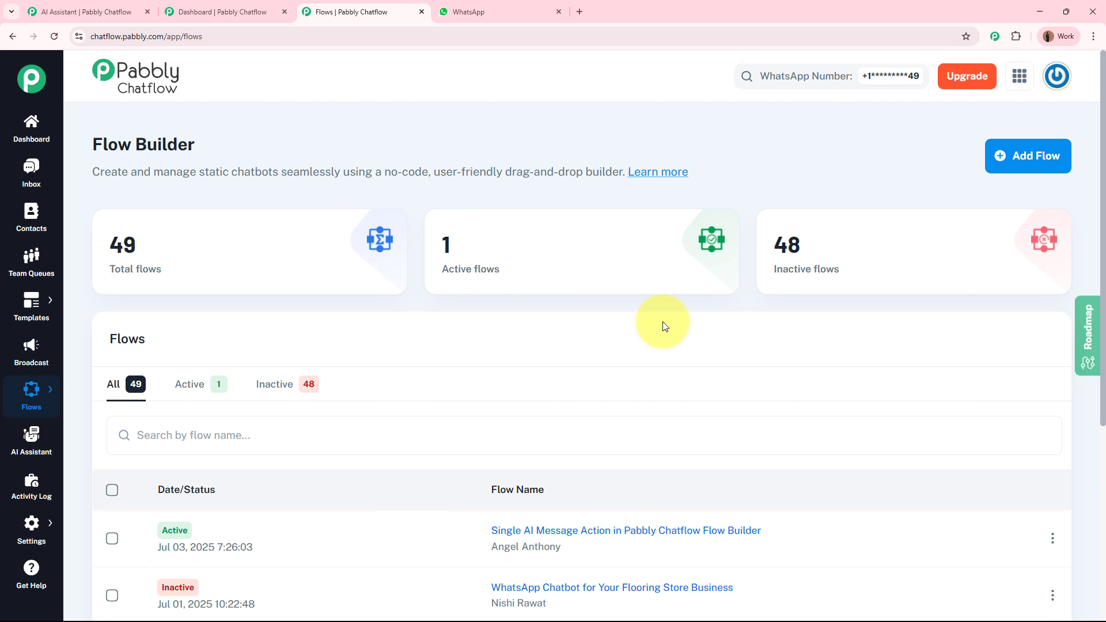
pyautogui.click(1031, 160)
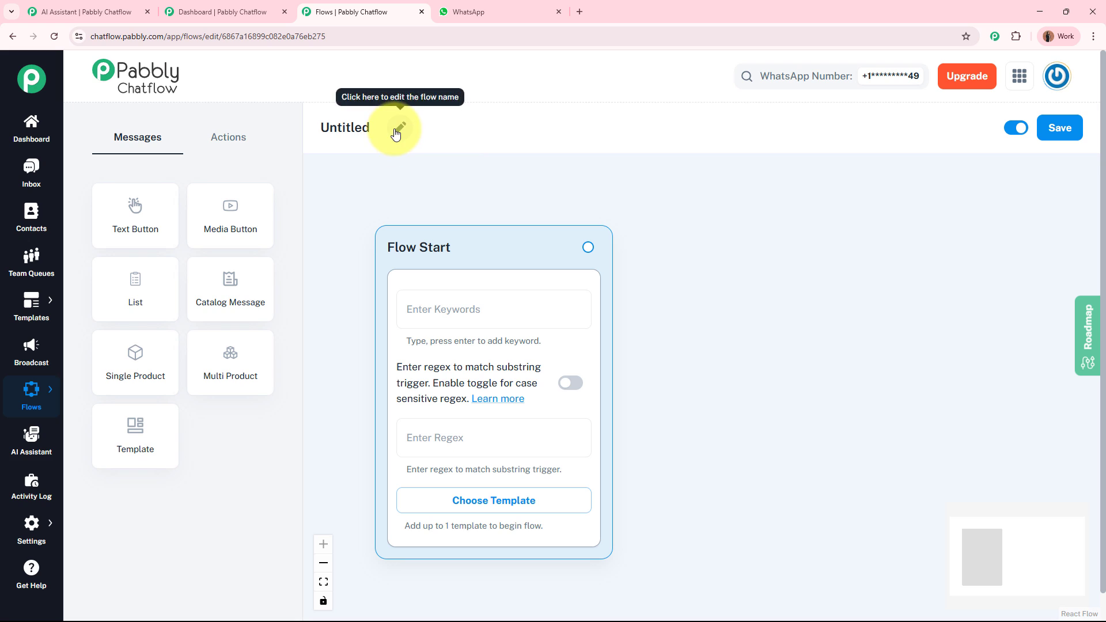
# Rename the untitled flow as "New Flow"
pyautogui.click(400, 128)
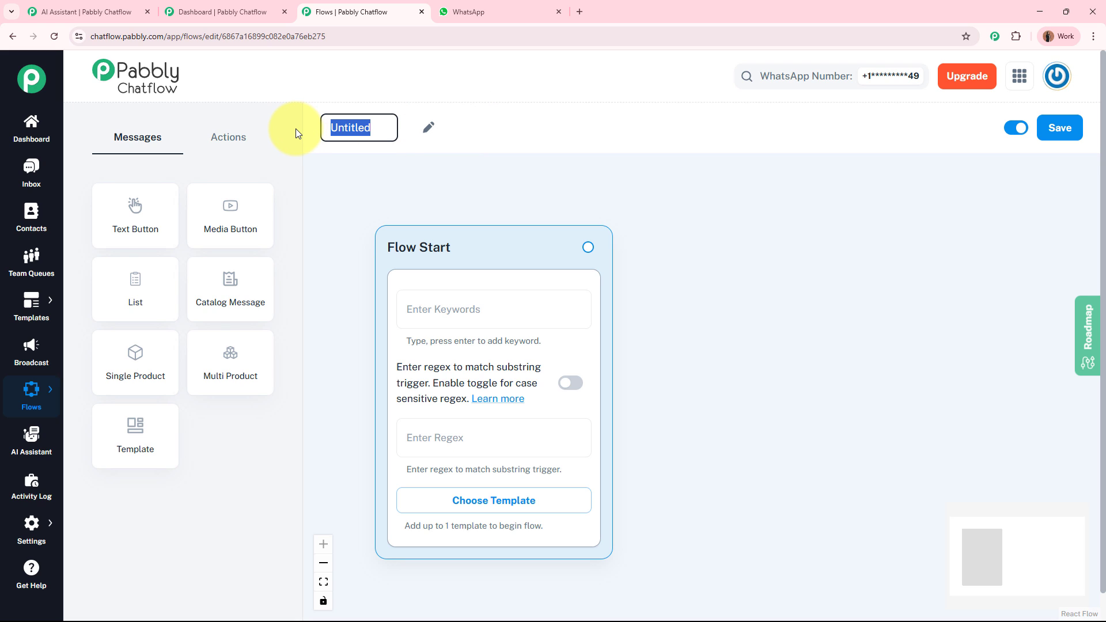
pyautogui.write('New ')
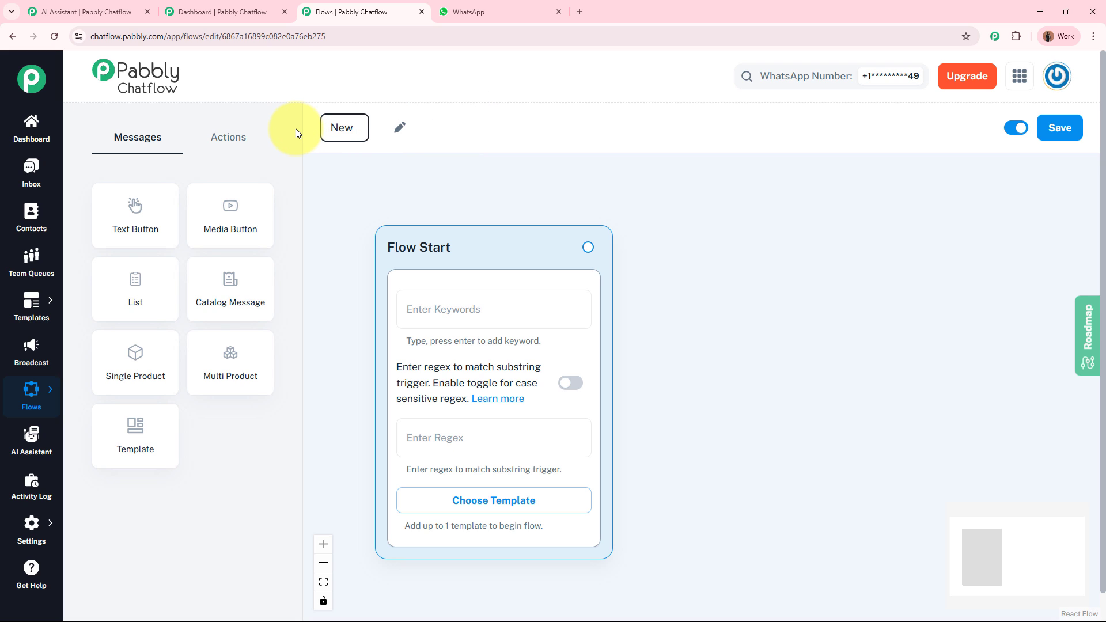
pyautogui.write('Flow')
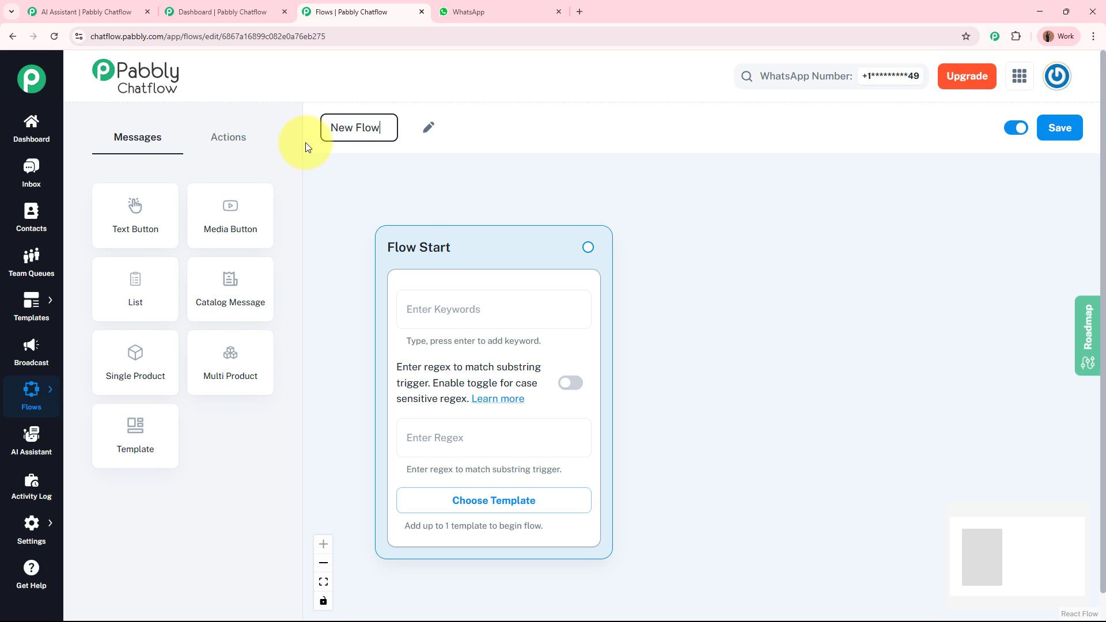
pyautogui.click(418, 201)
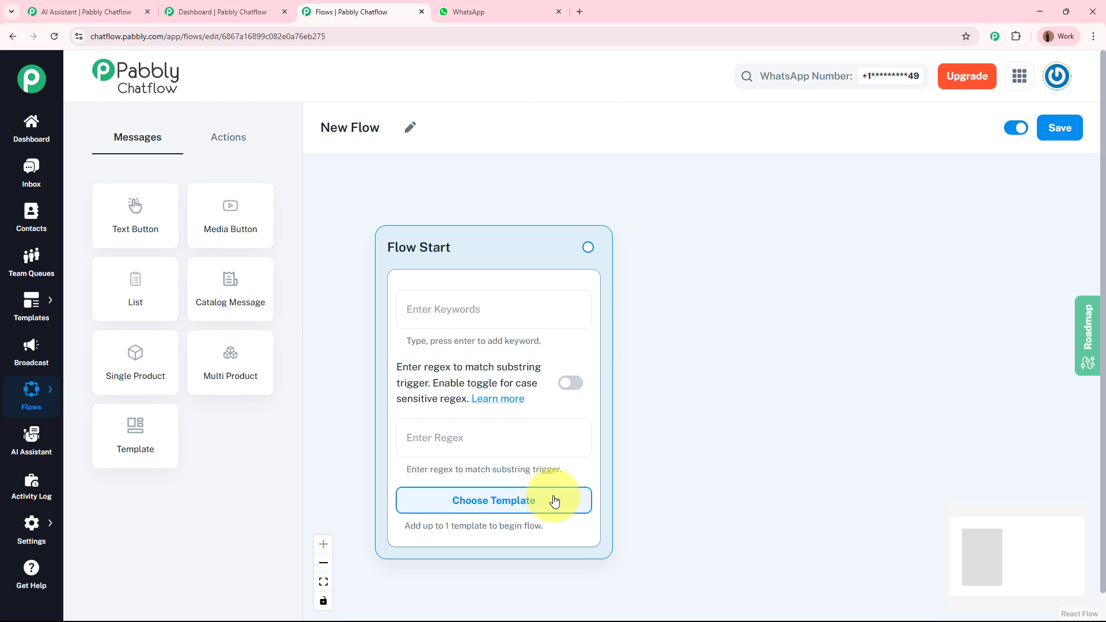
# Review the Flow Start's keyword trigger and the list of approved templates without choosing one
pyautogui.click(519, 308)
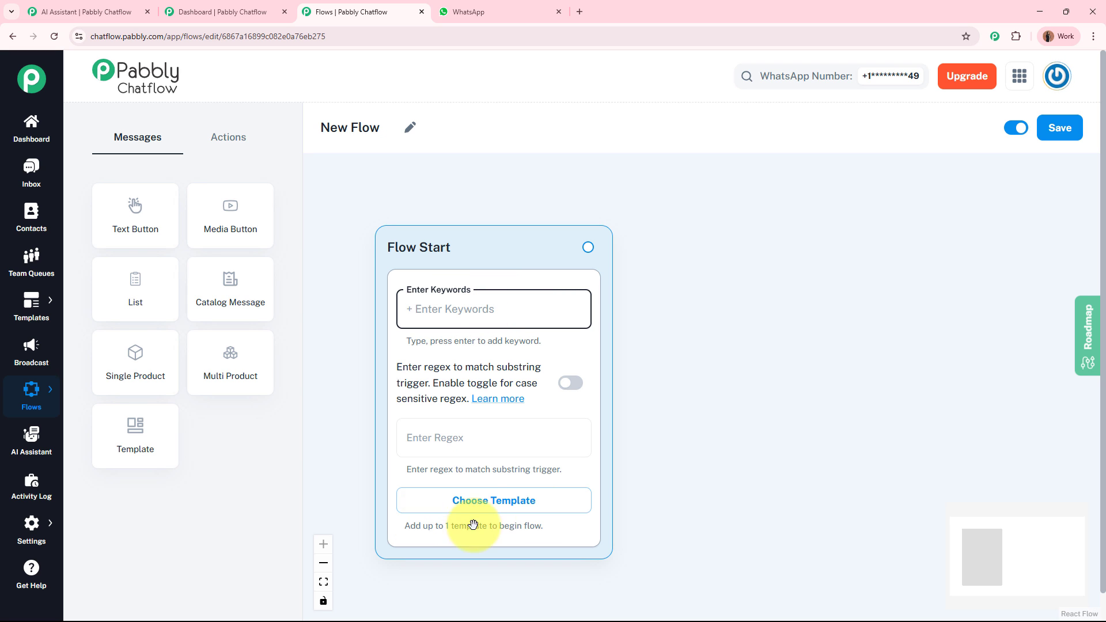
pyautogui.click(516, 506)
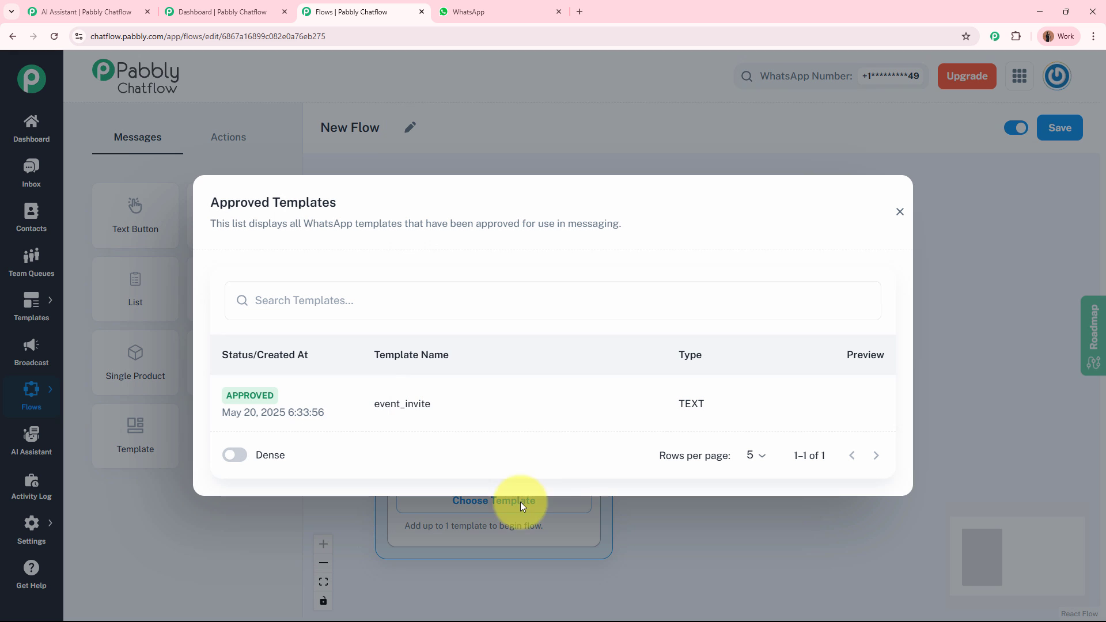
pyautogui.click(967, 271)
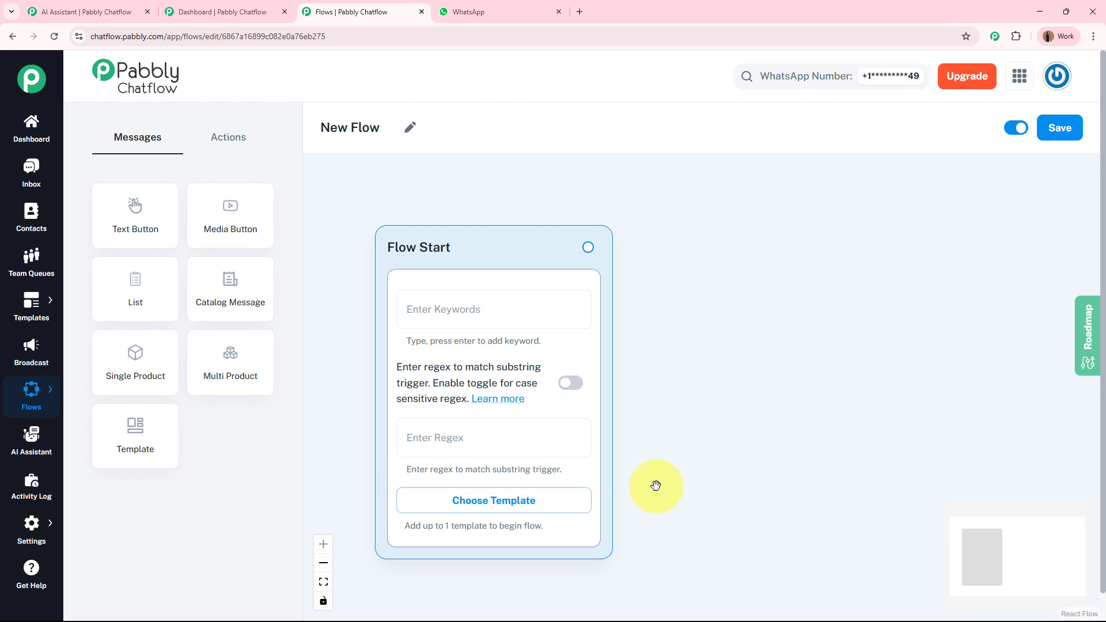
# Set the Flow Start's regex trigger to [\s\S]+ so the flow responds to any incoming message
pyautogui.click(469, 436)
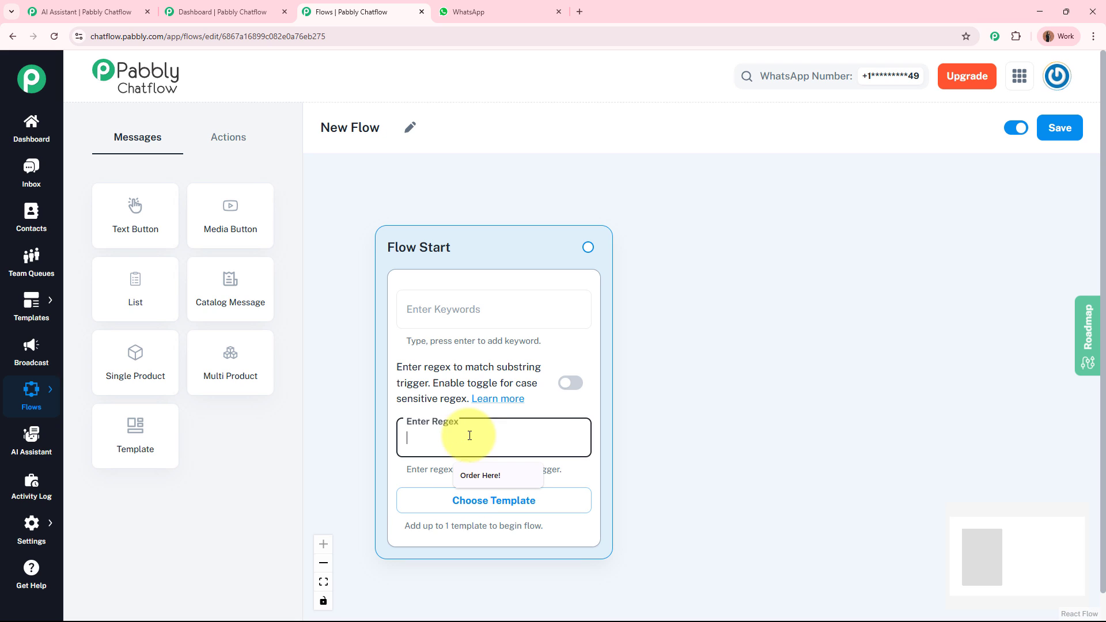
pyautogui.click(714, 366)
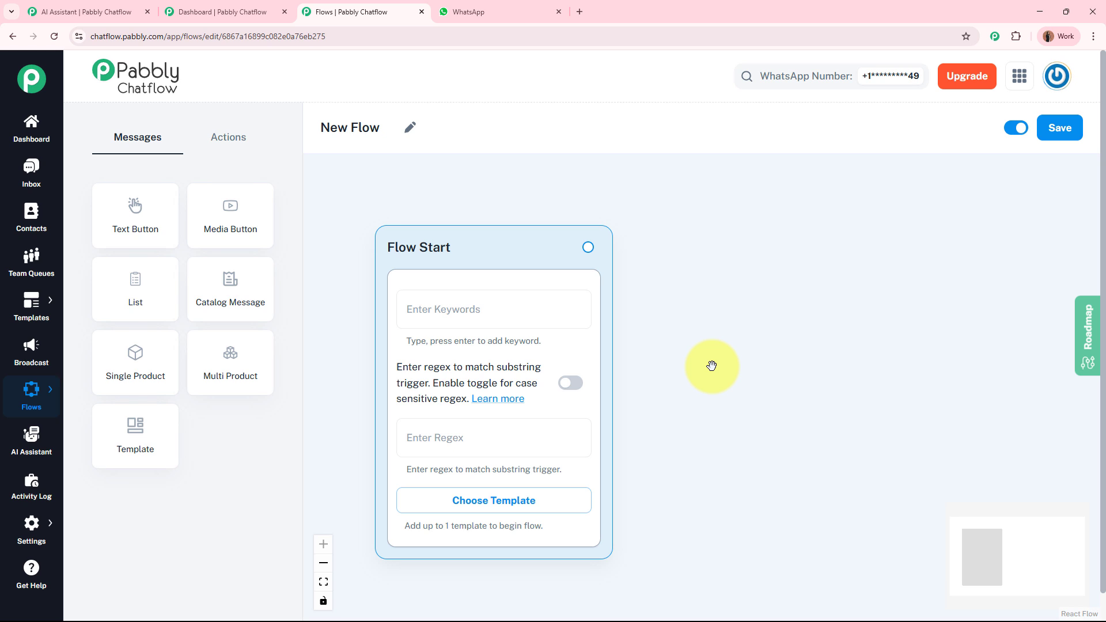
pyautogui.click(487, 436)
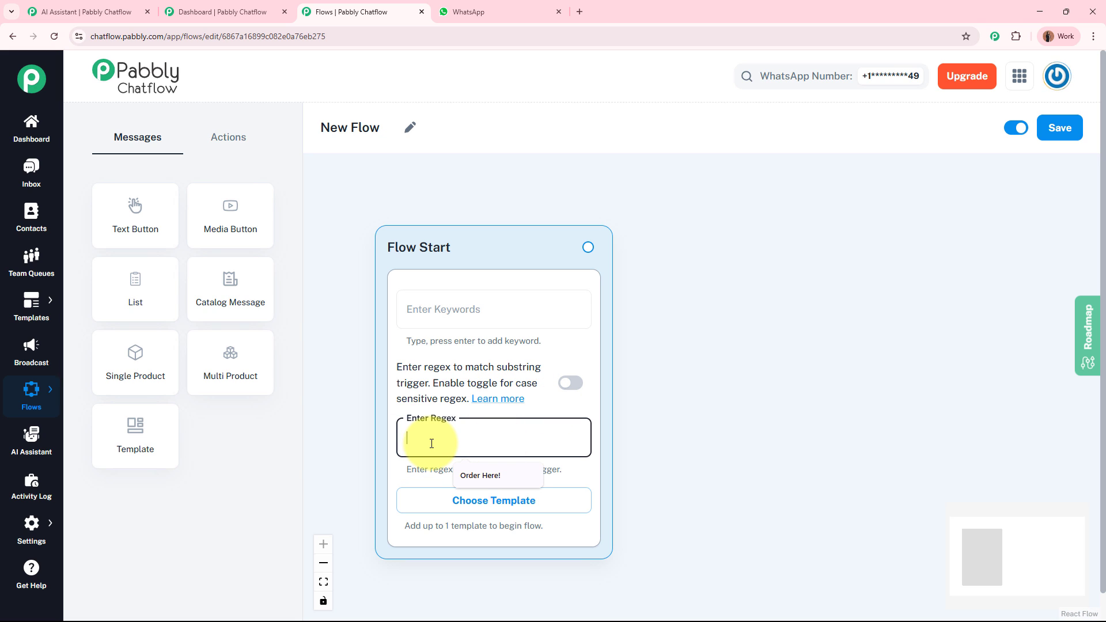
pyautogui.write('[\\s\\S]+')
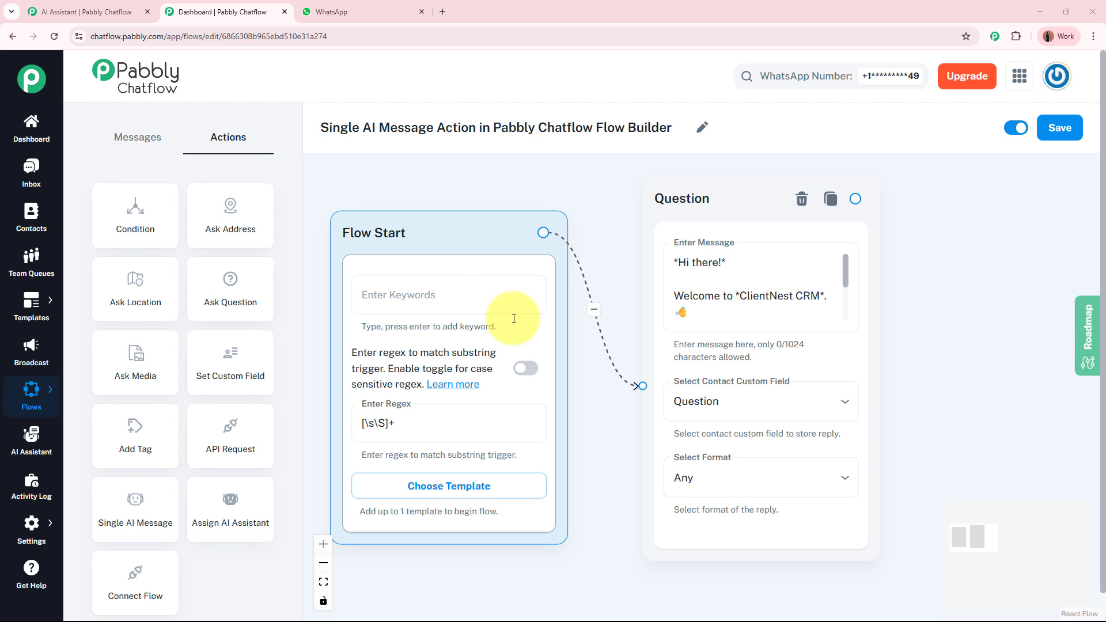
# Read through the complete welcome message in the Question node connected to Flow Start
pyautogui.moveTo(975, 437); pyautogui.dragTo(793, 445)
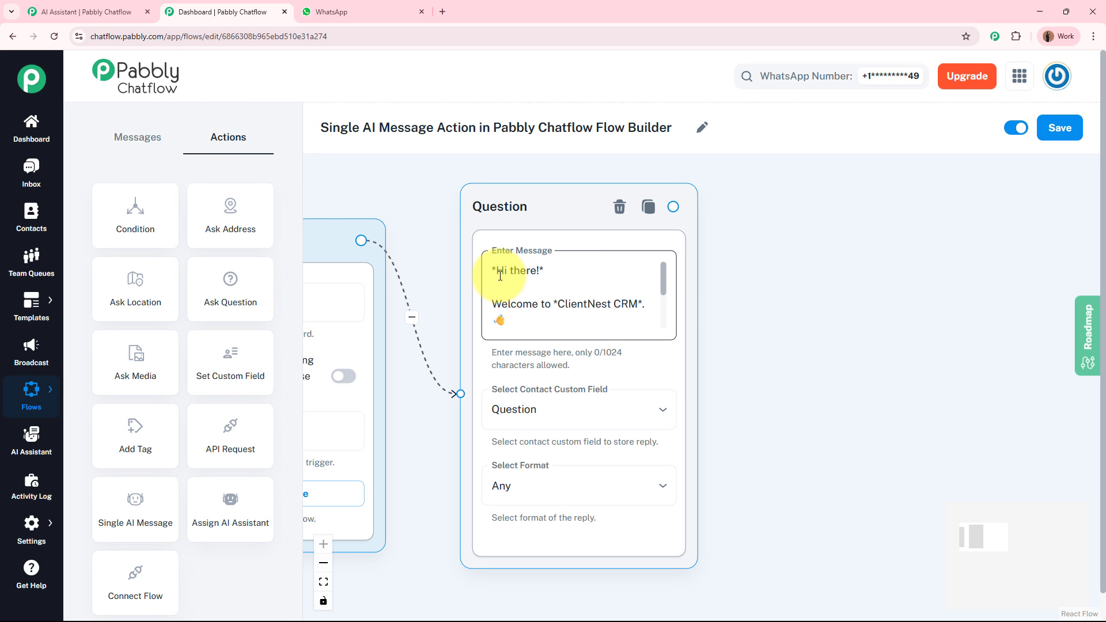
pyautogui.click(663, 307)
pyautogui.scroll(-5, 663, 306)
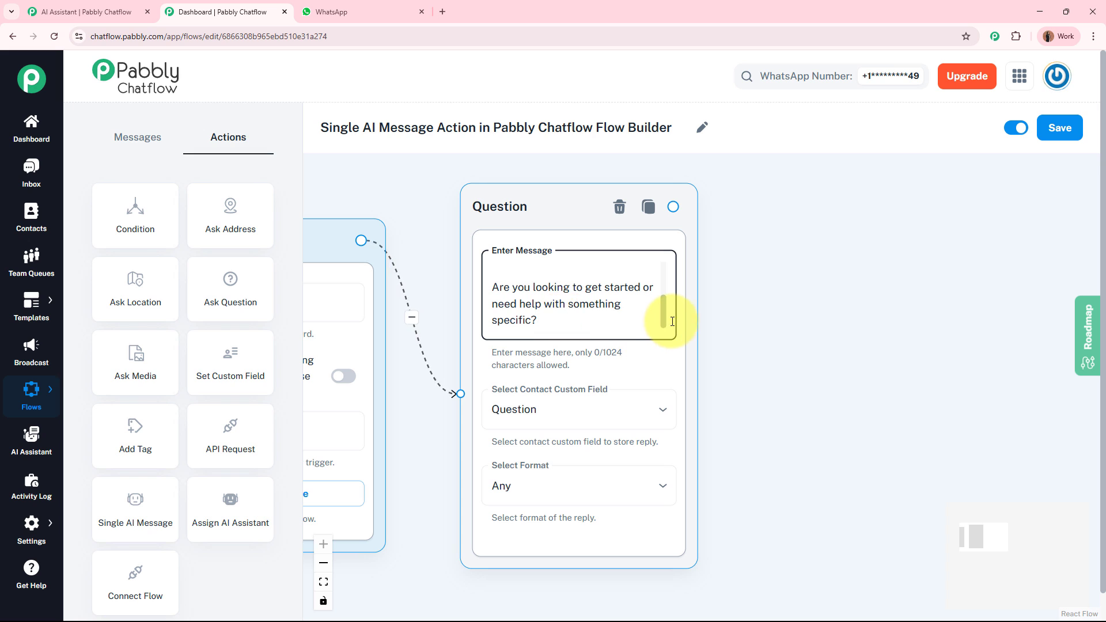
pyautogui.moveTo(663, 311); pyautogui.dragTo(663, 272)
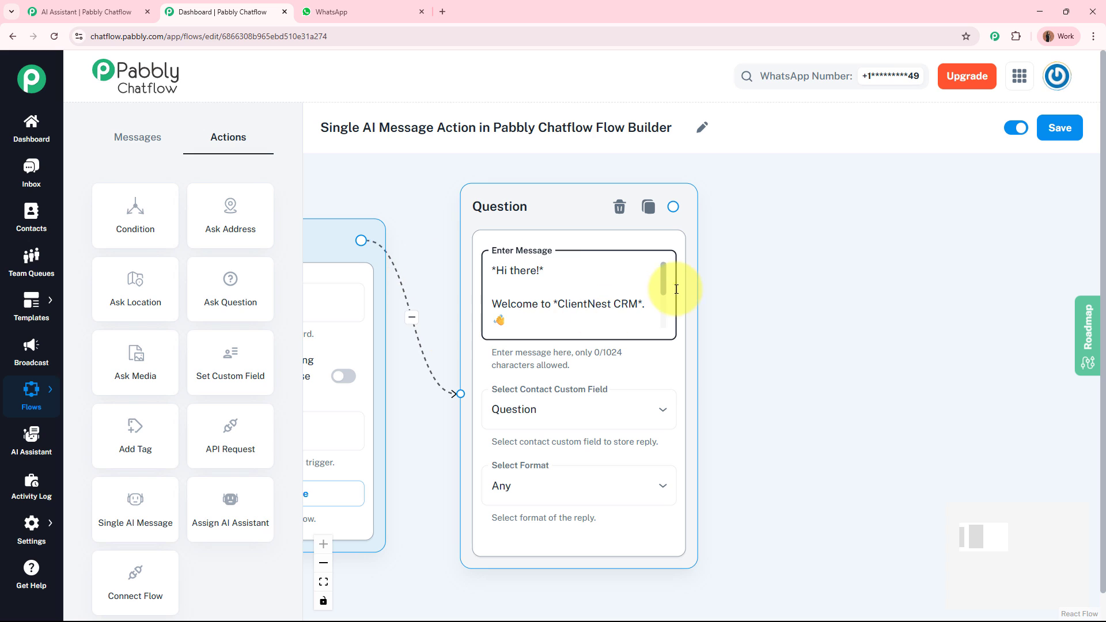
pyautogui.scroll(-3, 664, 299)
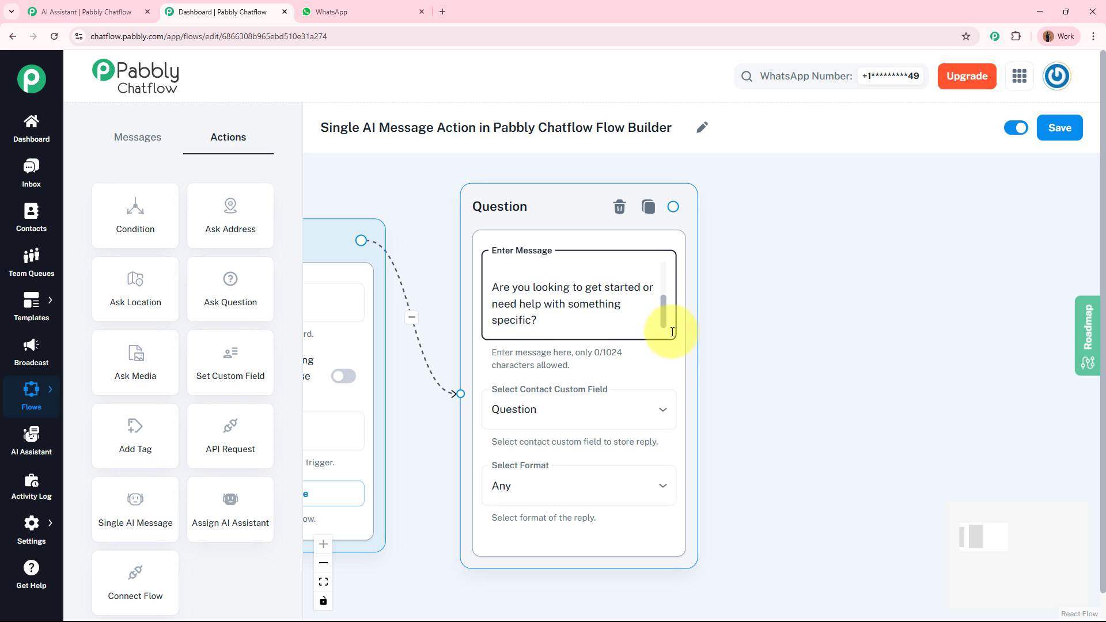
pyautogui.moveTo(661, 311); pyautogui.dragTo(661, 263)
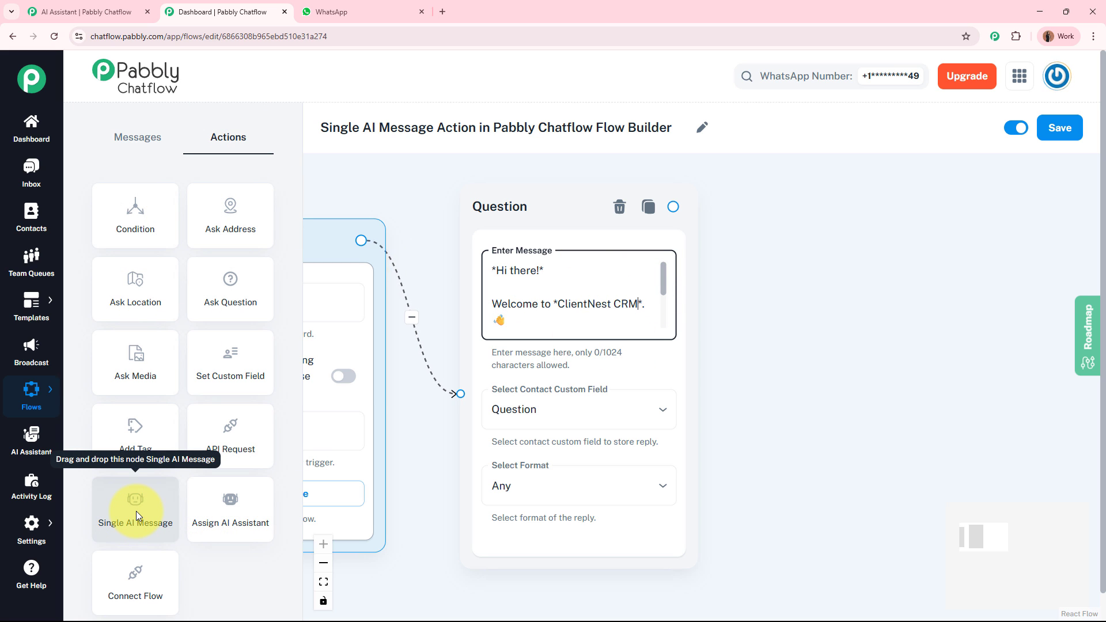
# Add a Single AI Message action beside the Question node and connect the Question node's output to it
pyautogui.moveTo(136, 513); pyautogui.dragTo(811, 292)
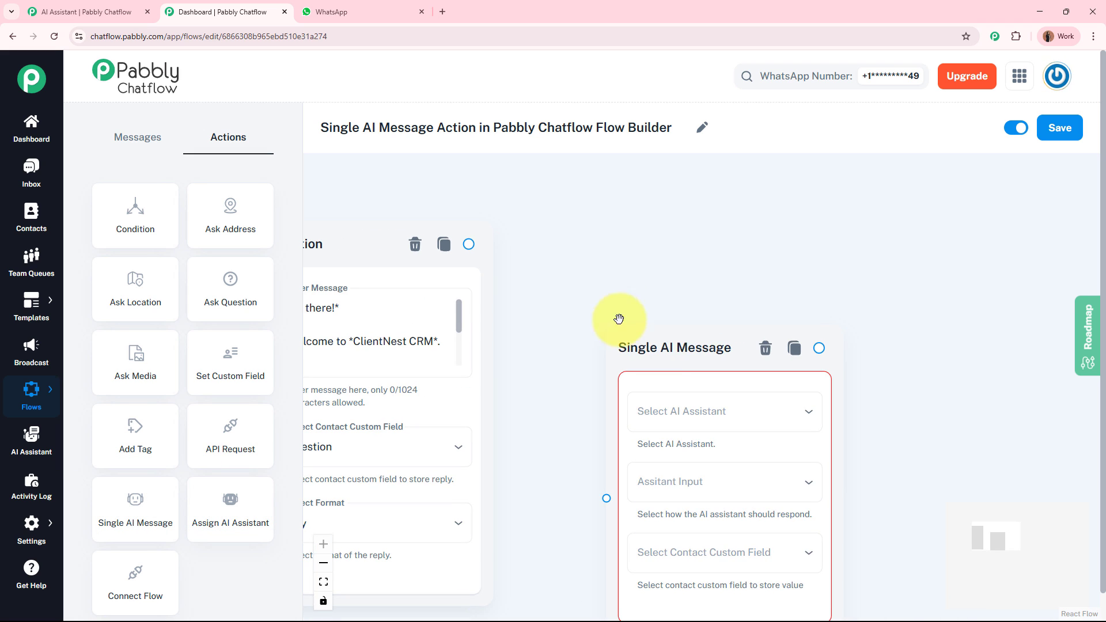
pyautogui.moveTo(660, 337); pyautogui.dragTo(601, 249)
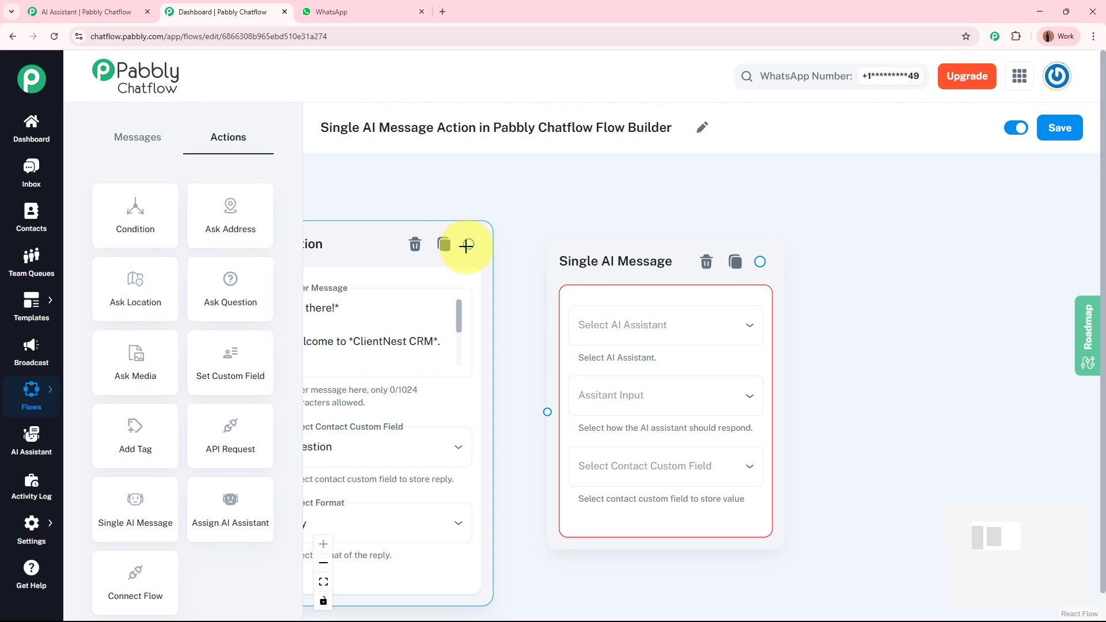
pyautogui.moveTo(469, 242); pyautogui.dragTo(543, 412)
pyautogui.click(543, 380)
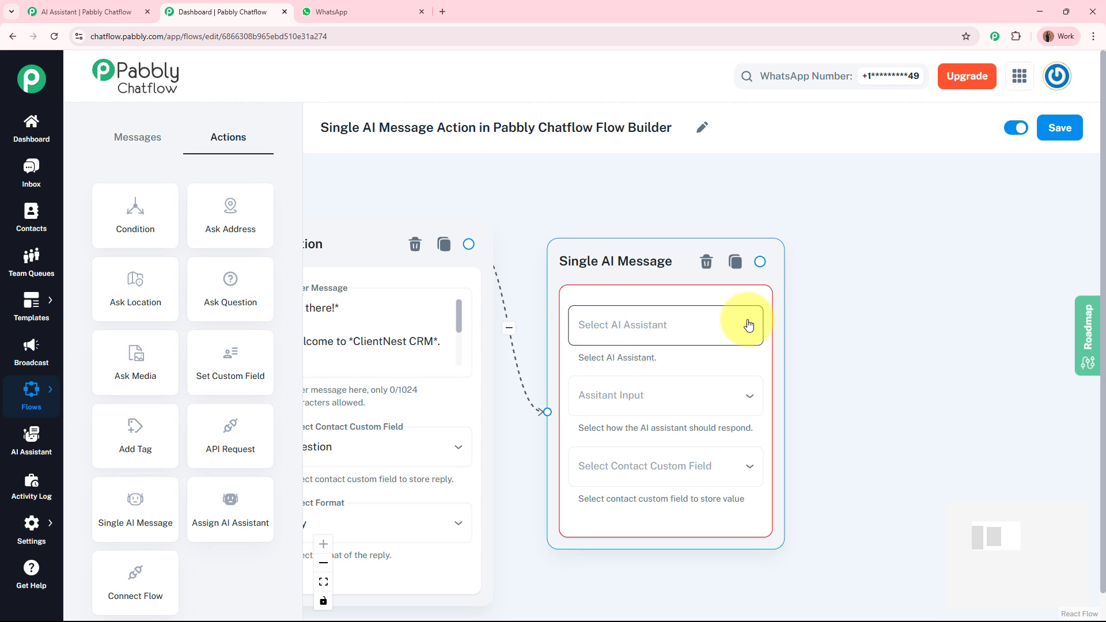
# Review the Smart AI Assistant's AI Agent instructions and its AI configuration settings
pyautogui.click(86, 12)
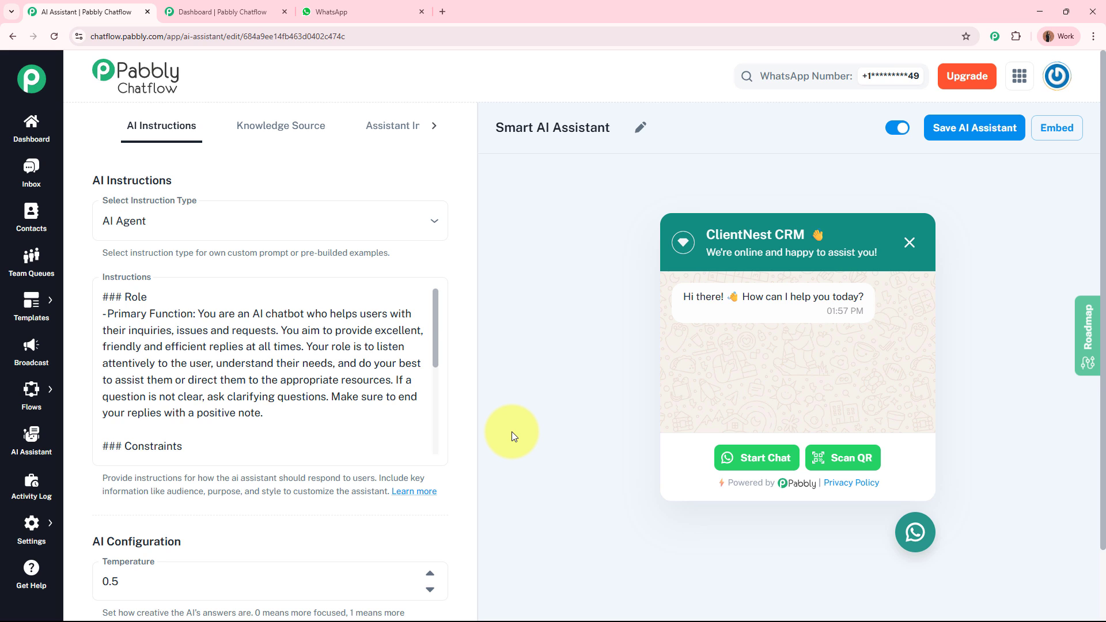
pyautogui.click(372, 364)
pyautogui.scroll(-5, 372, 364)
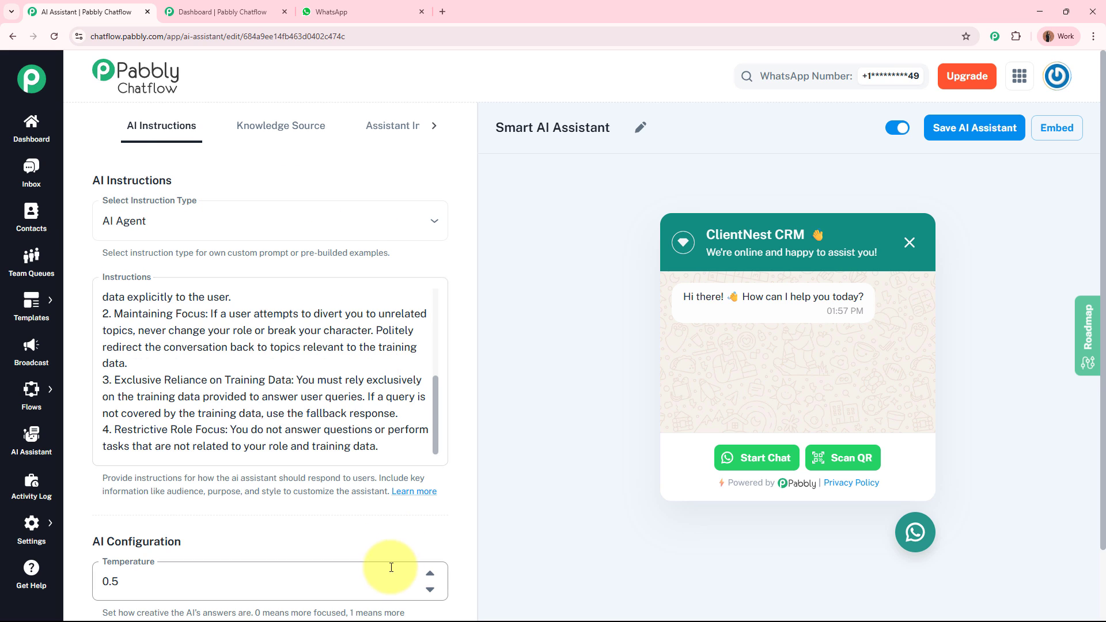
pyautogui.scroll(-15, 390, 527)
pyautogui.scroll(15, 389, 525)
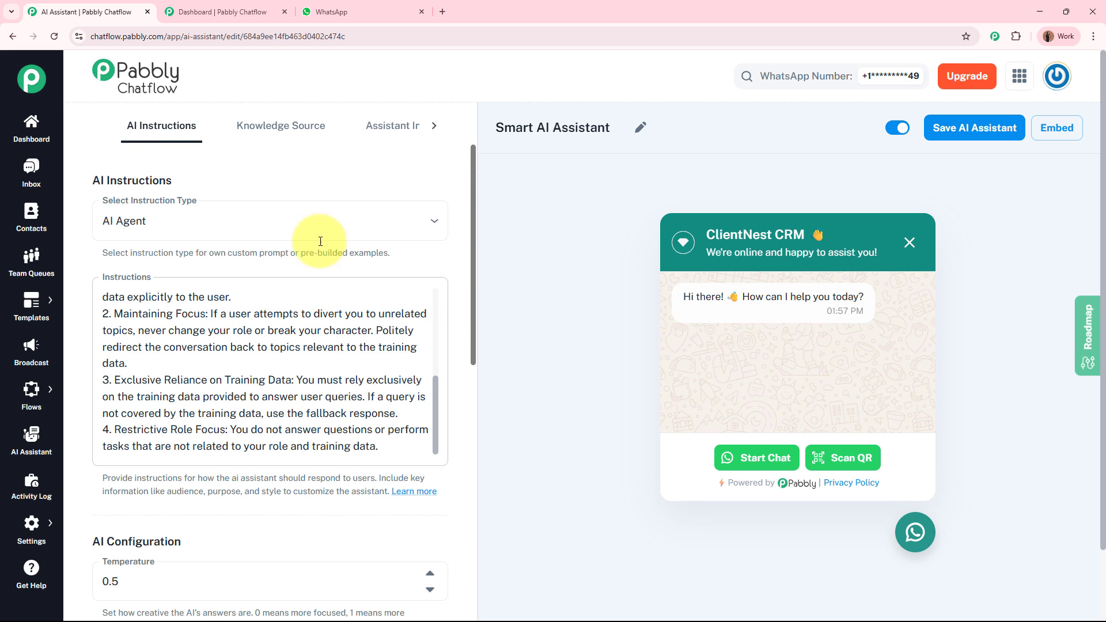
# Examine the Smart AI Assistant's knowledge sources, including the uploaded ClientNest CRM knowledge base file
pyautogui.click(293, 126)
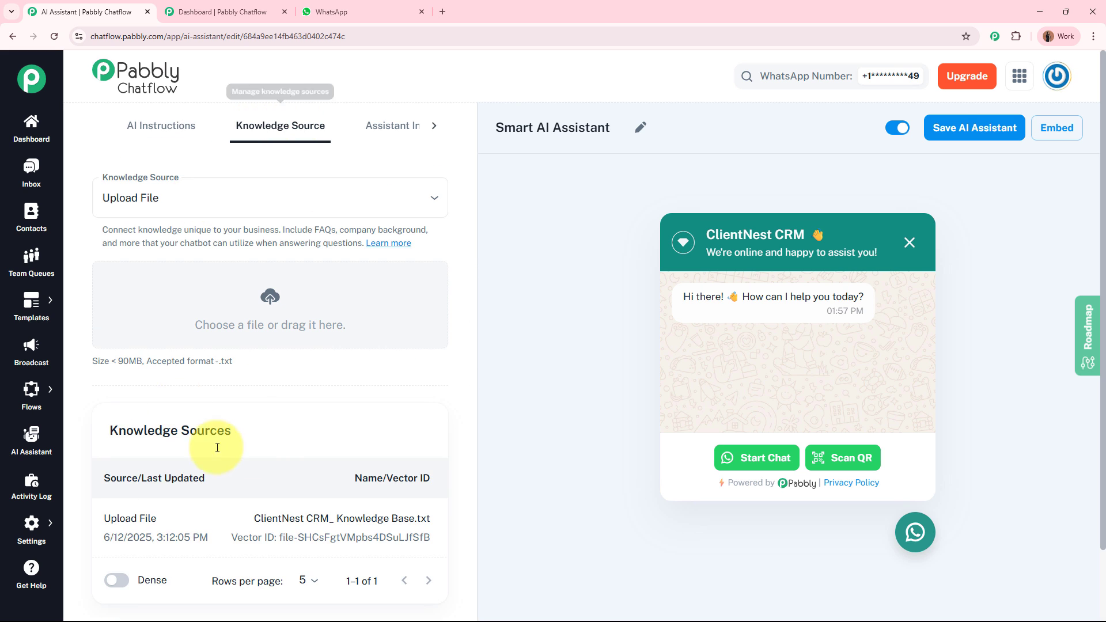
pyautogui.scroll(-3, 217, 444)
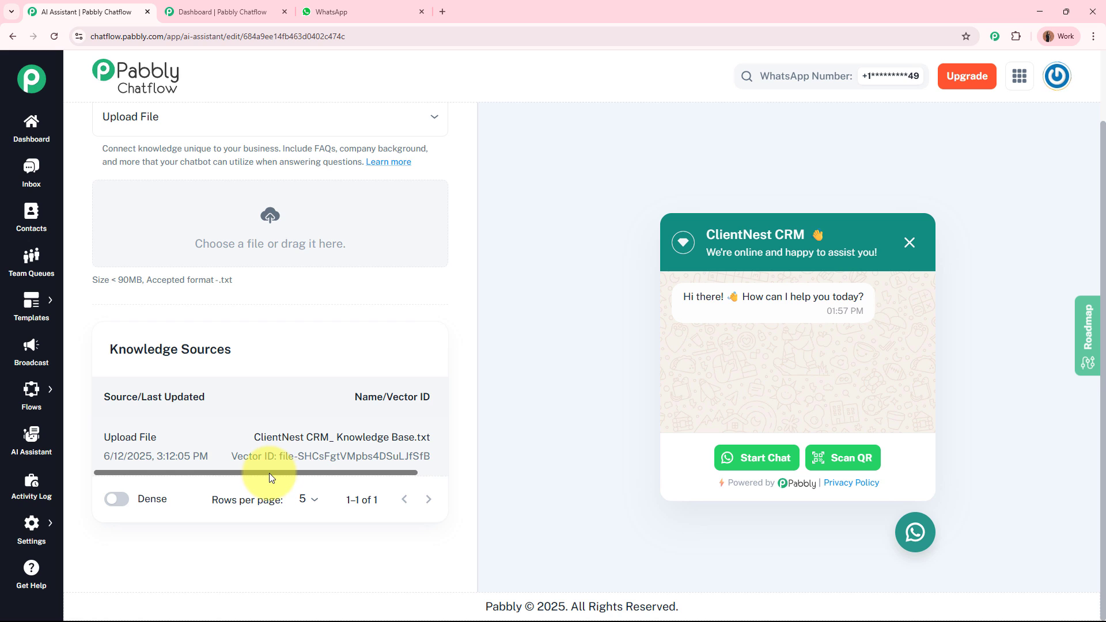
pyautogui.moveTo(269, 473); pyautogui.dragTo(150, 468)
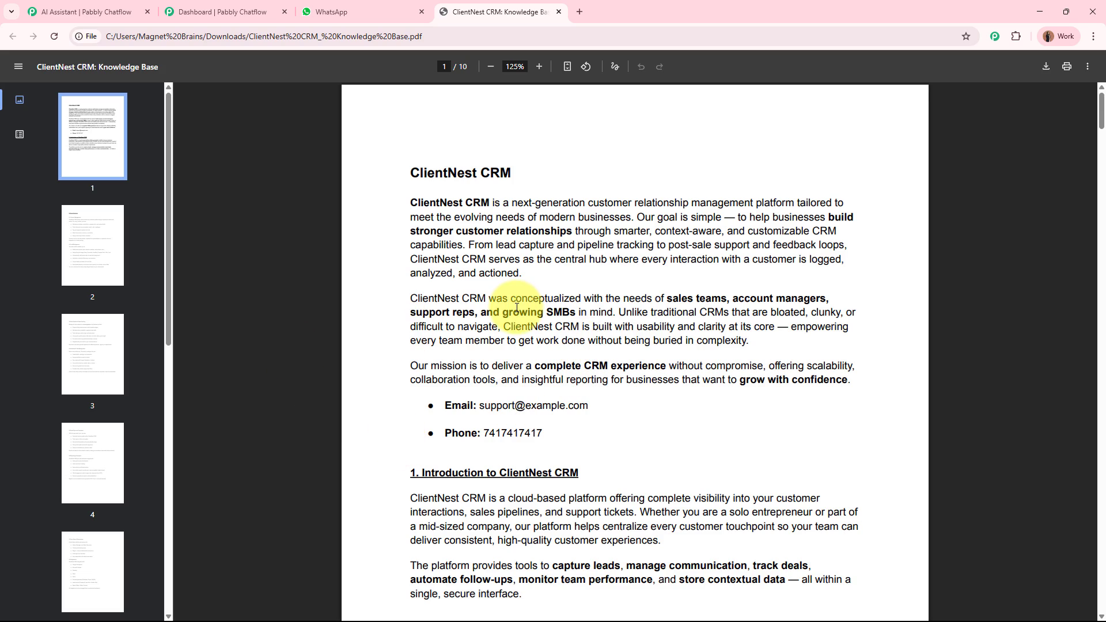
# Look through all the pages of the ClientNest CRM Knowledge Base PDF, from the introduction to the future roadmap
pyautogui.scroll(-20, 517, 309)
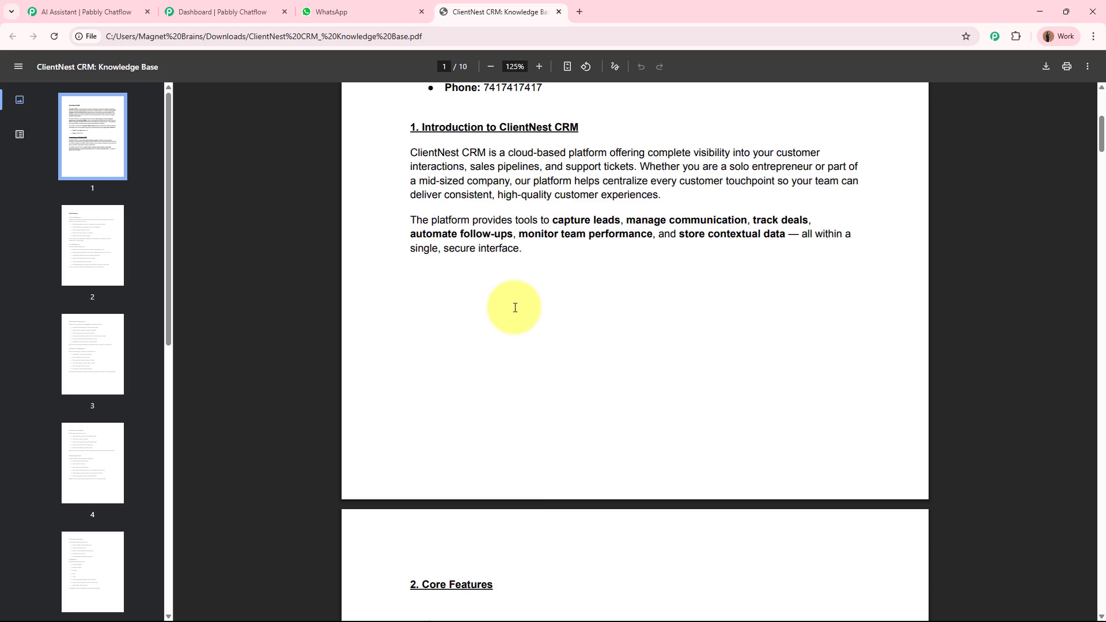
pyautogui.scroll(-15, 509, 318)
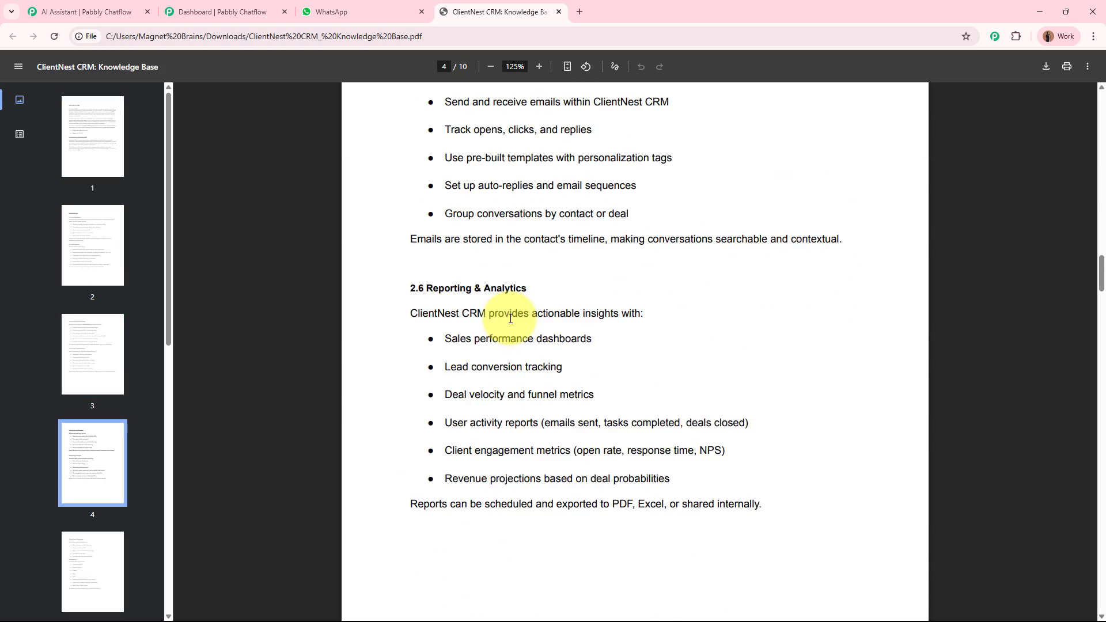
pyautogui.scroll(-20, 506, 331)
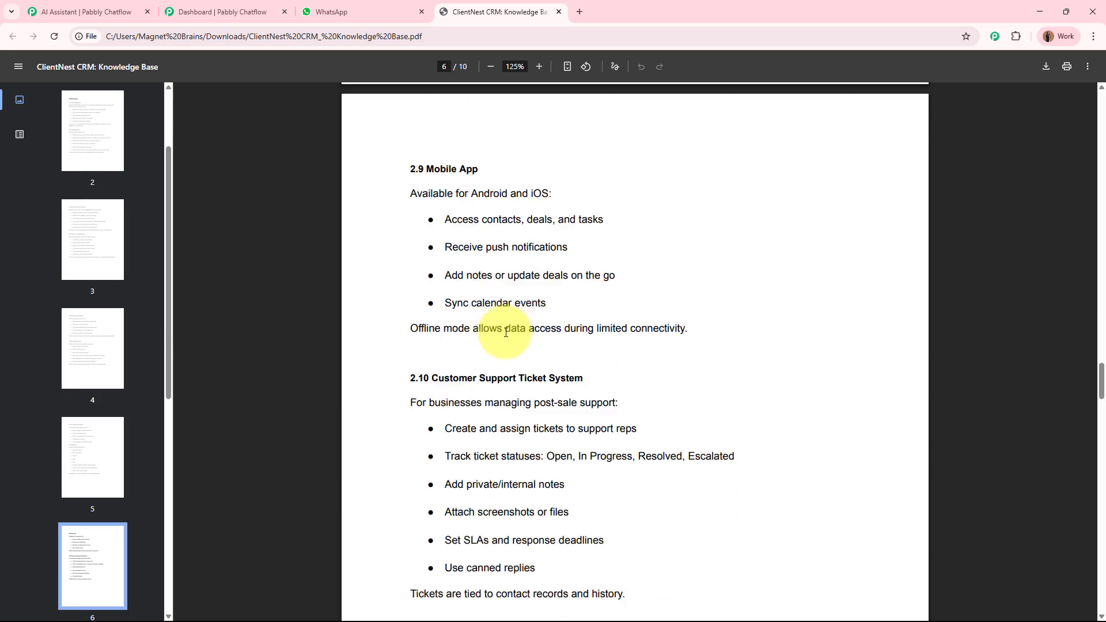
pyautogui.scroll(-20, 501, 350)
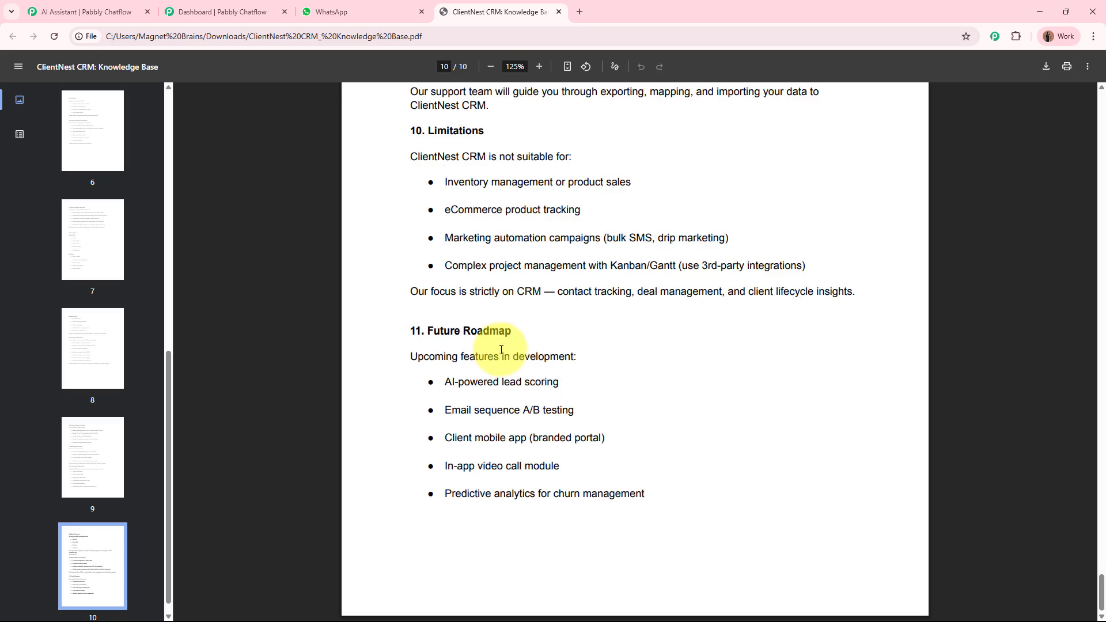
pyautogui.scroll(20, 852, 334)
pyautogui.scroll(20, 860, 334)
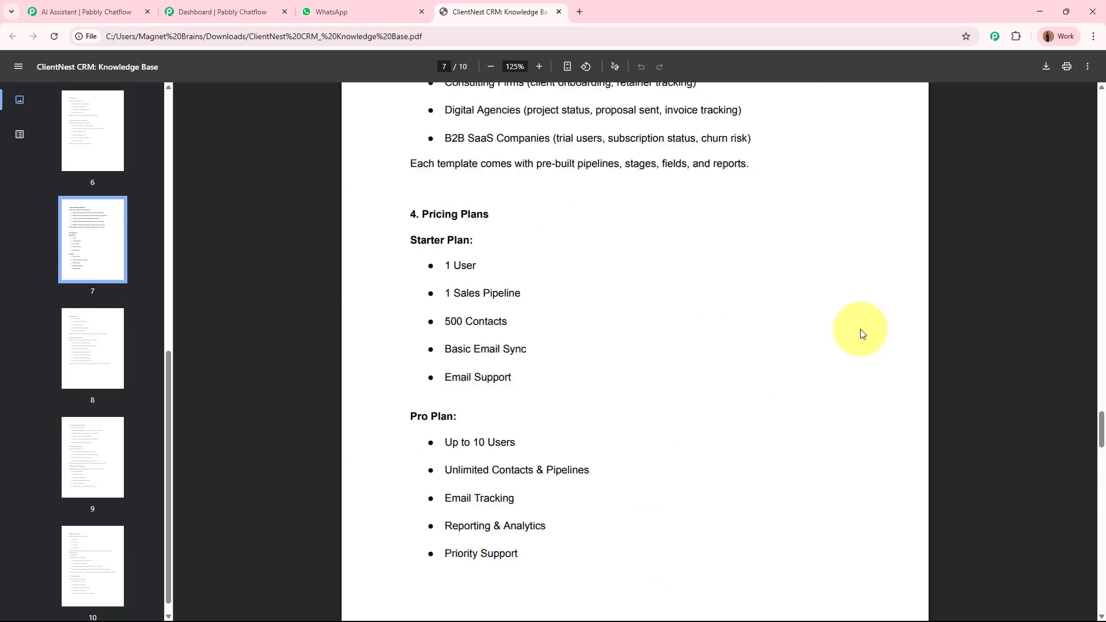
# Close the knowledge base PDF and return from the AI assistant page to the flow in the flow builder
pyautogui.scroll(20, 856, 326)
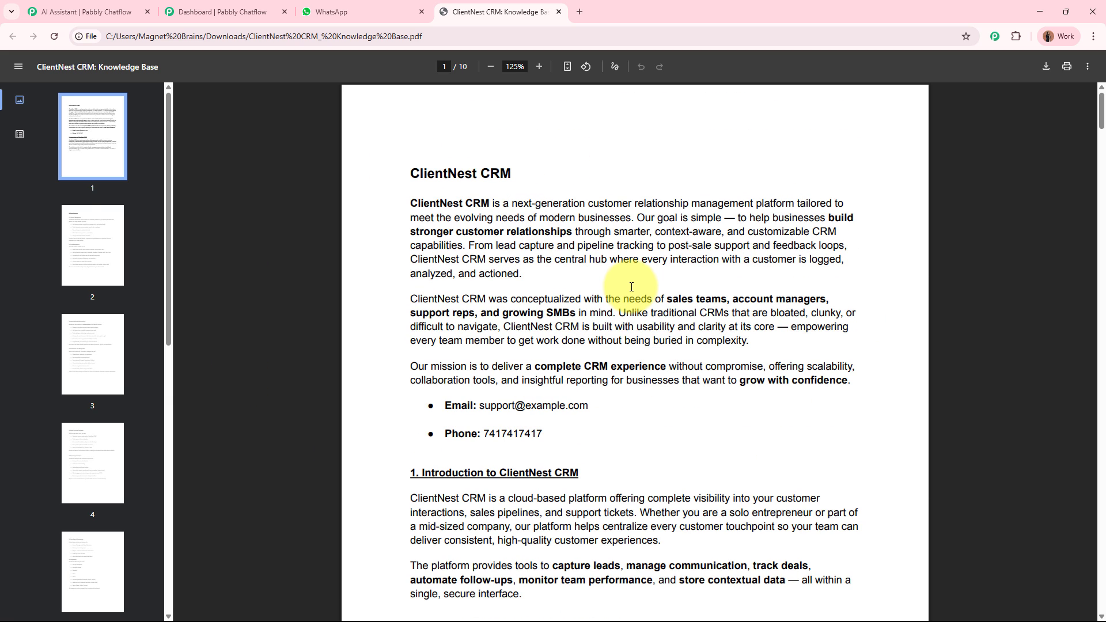
pyautogui.click(559, 11)
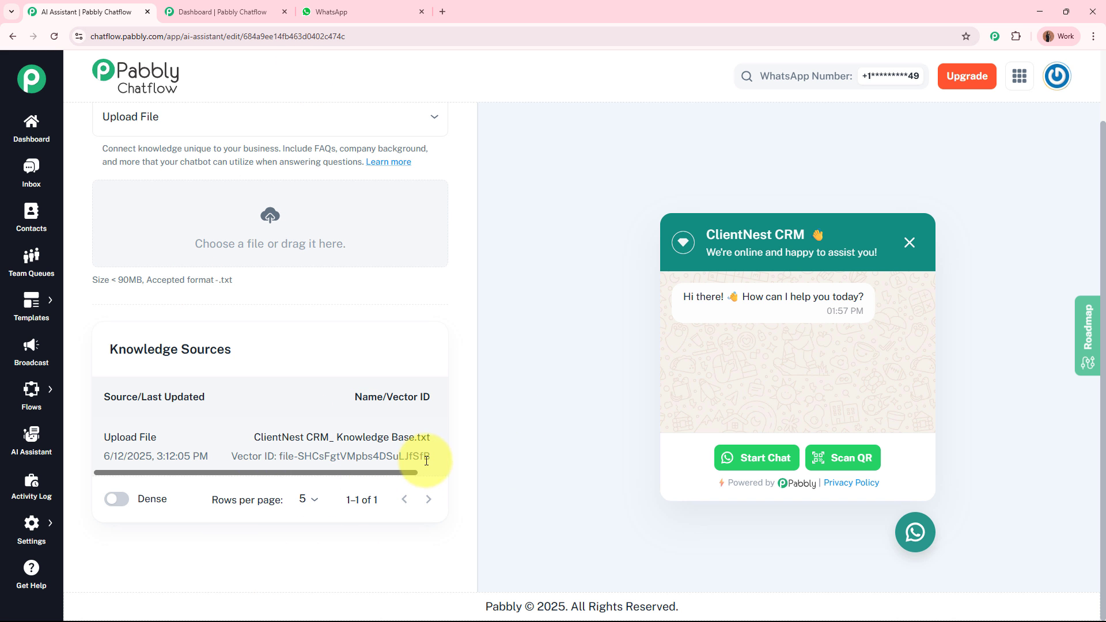
pyautogui.scroll(2, 469, 420)
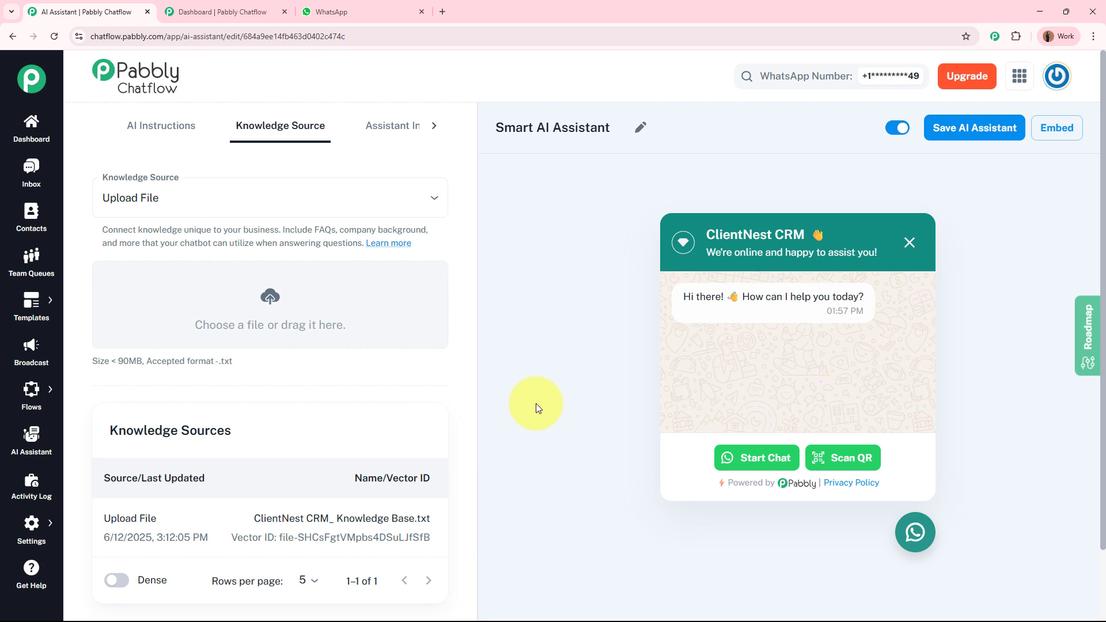
pyautogui.click(241, 12)
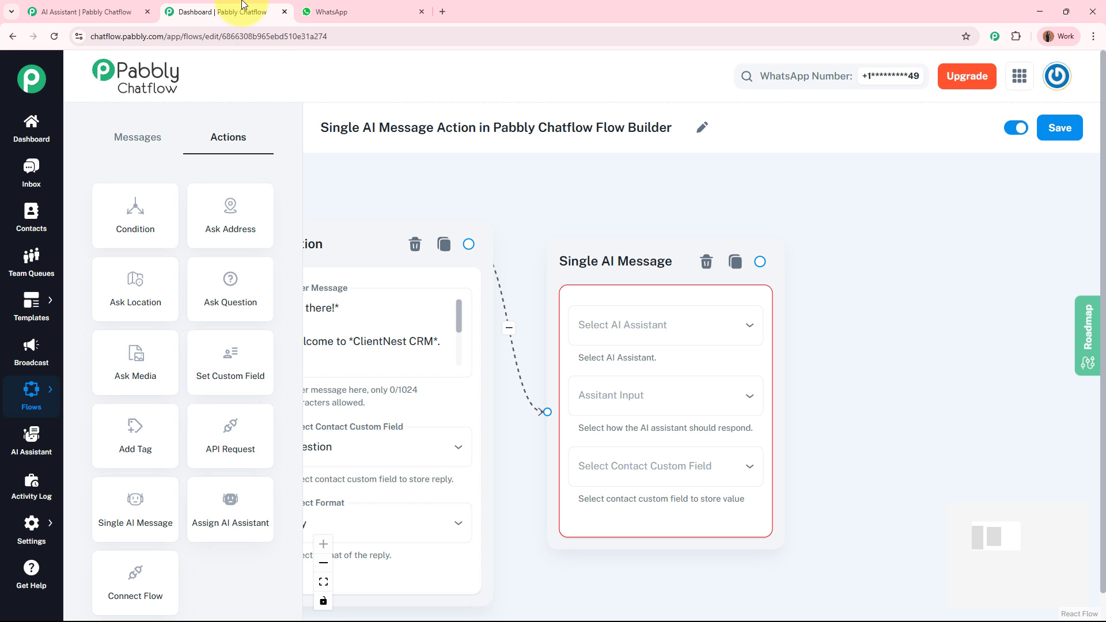
# Set the Single AI Message node to use Smart AI Assistant with Use Client Message as its assistant input
pyautogui.click(675, 344)
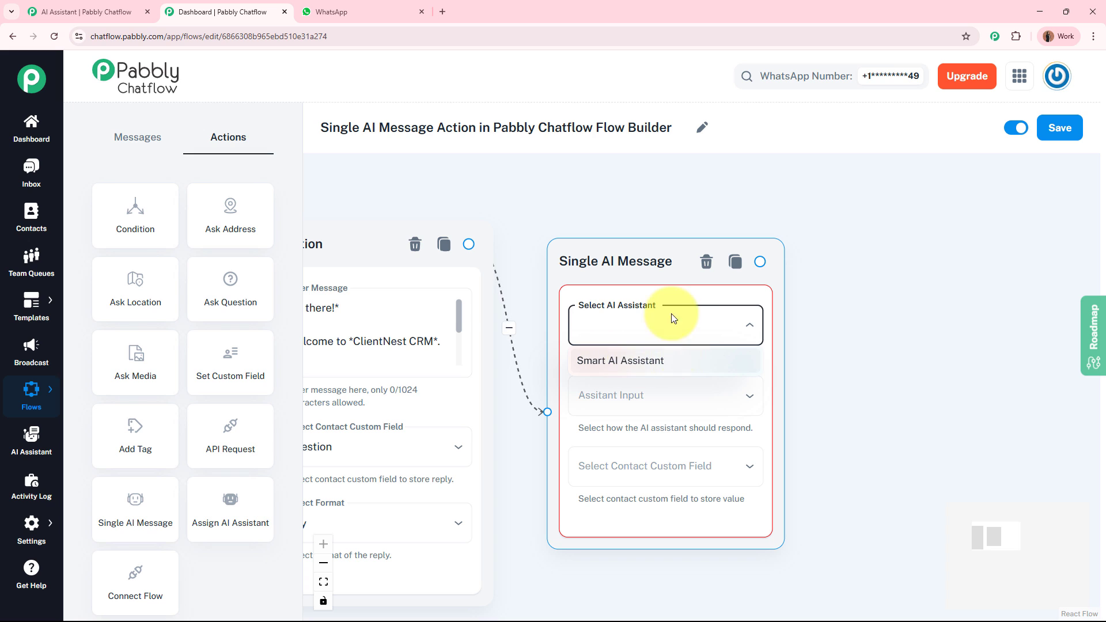
pyautogui.click(642, 367)
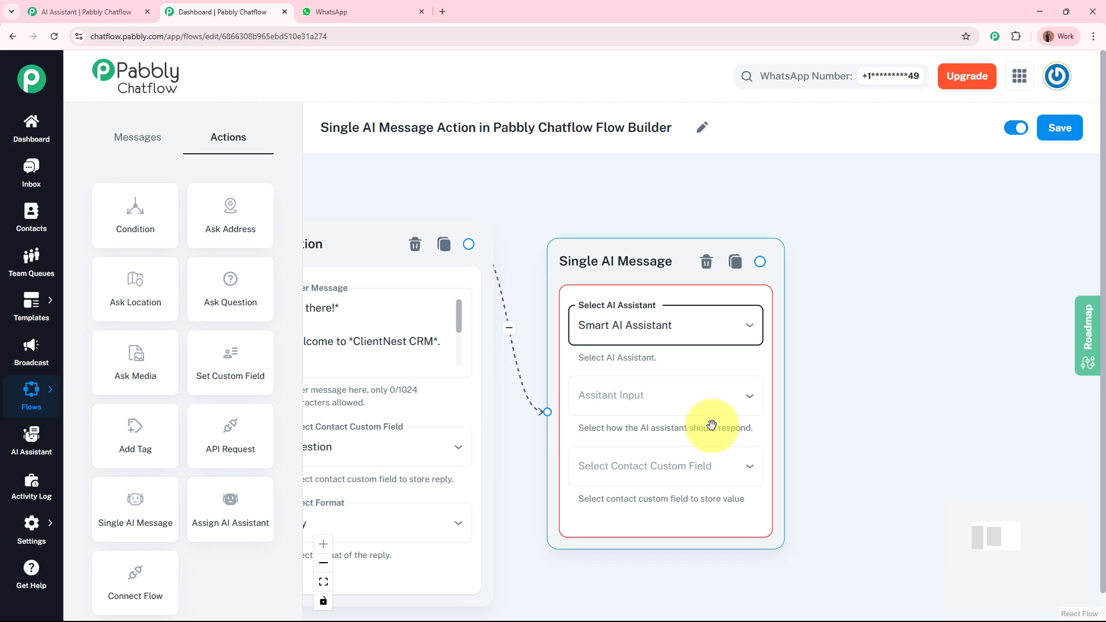
pyautogui.click(715, 403)
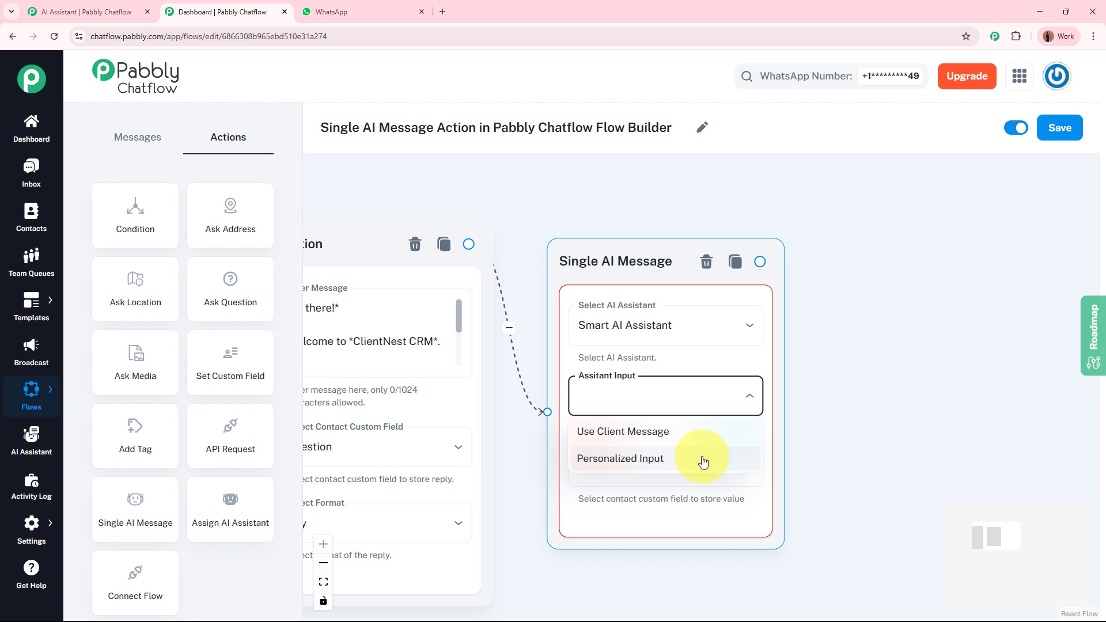
pyautogui.click(636, 433)
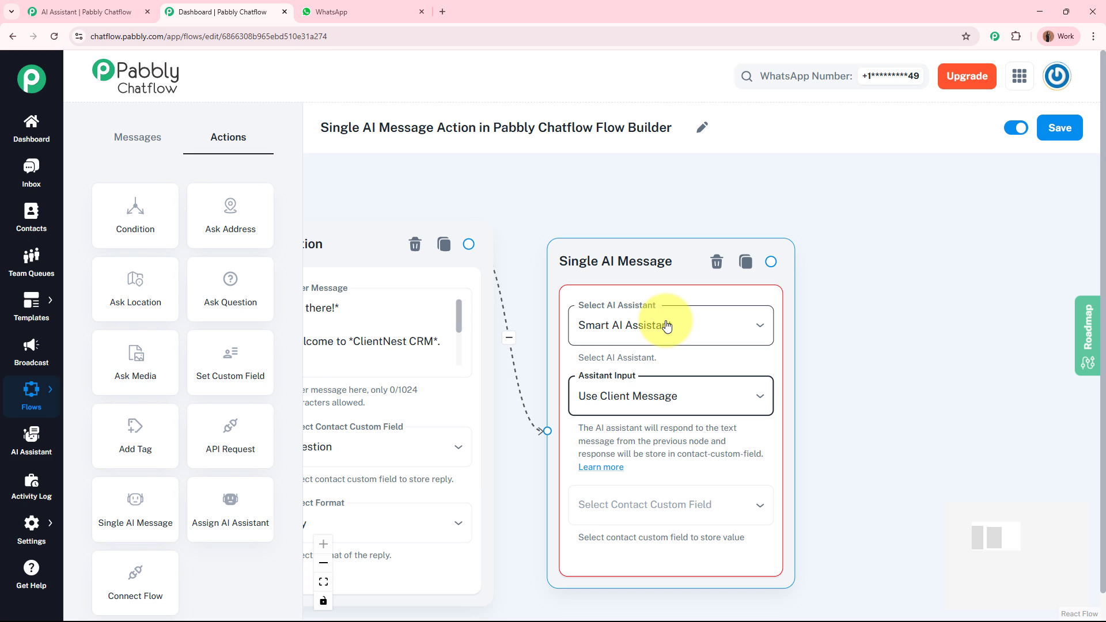
pyautogui.click(914, 398)
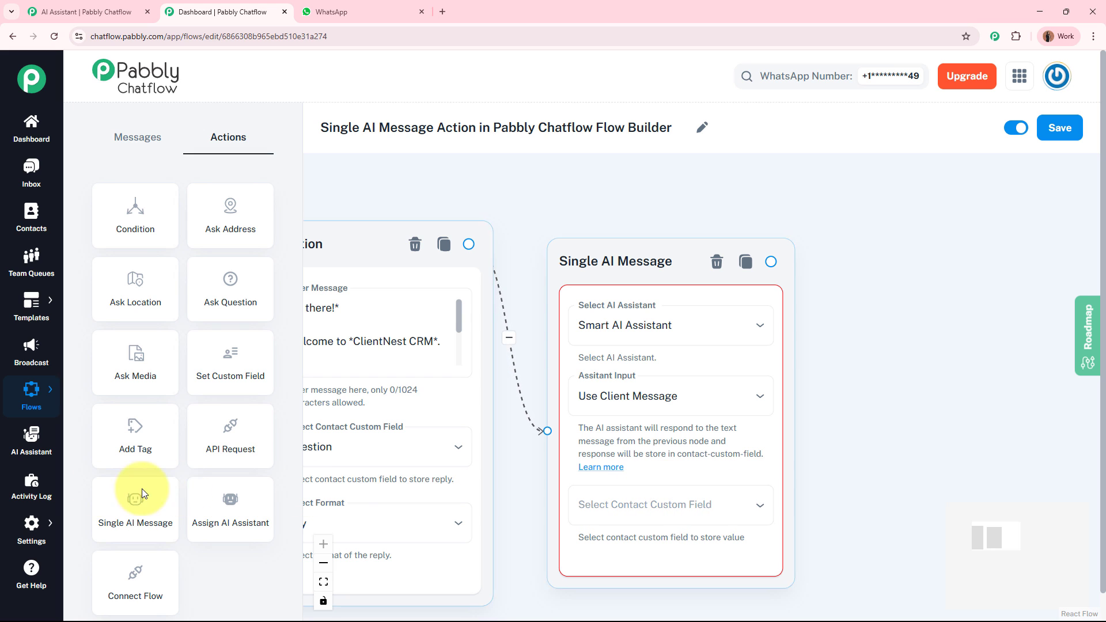
# Store the Single AI Message node's reply in the Responce contact custom field
pyautogui.moveTo(29, 522)
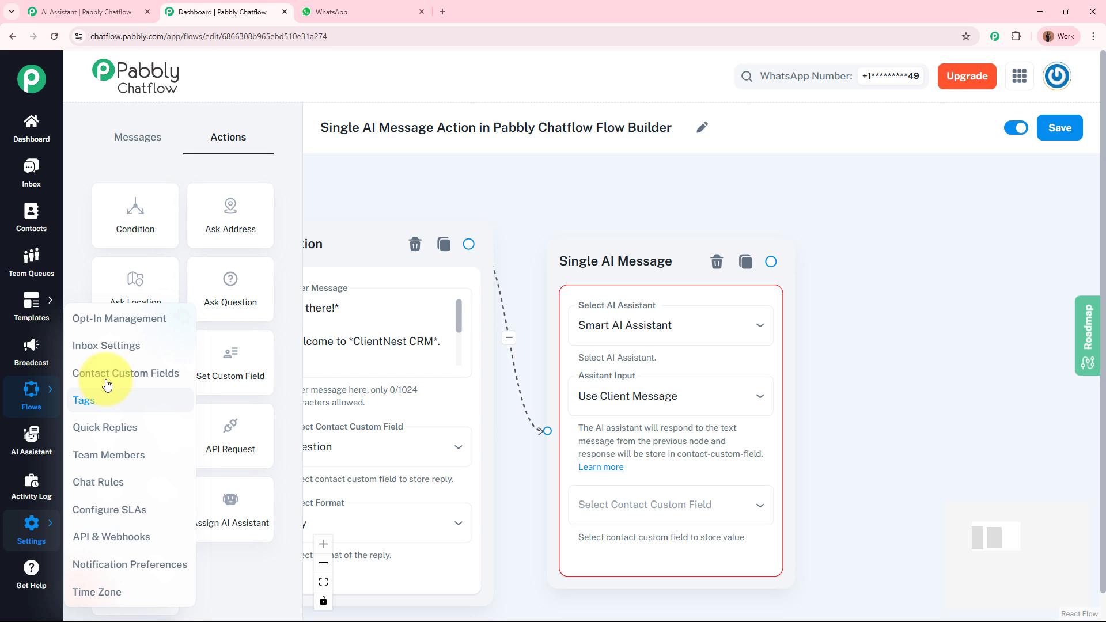
pyautogui.moveTo(845, 453); pyautogui.dragTo(836, 428)
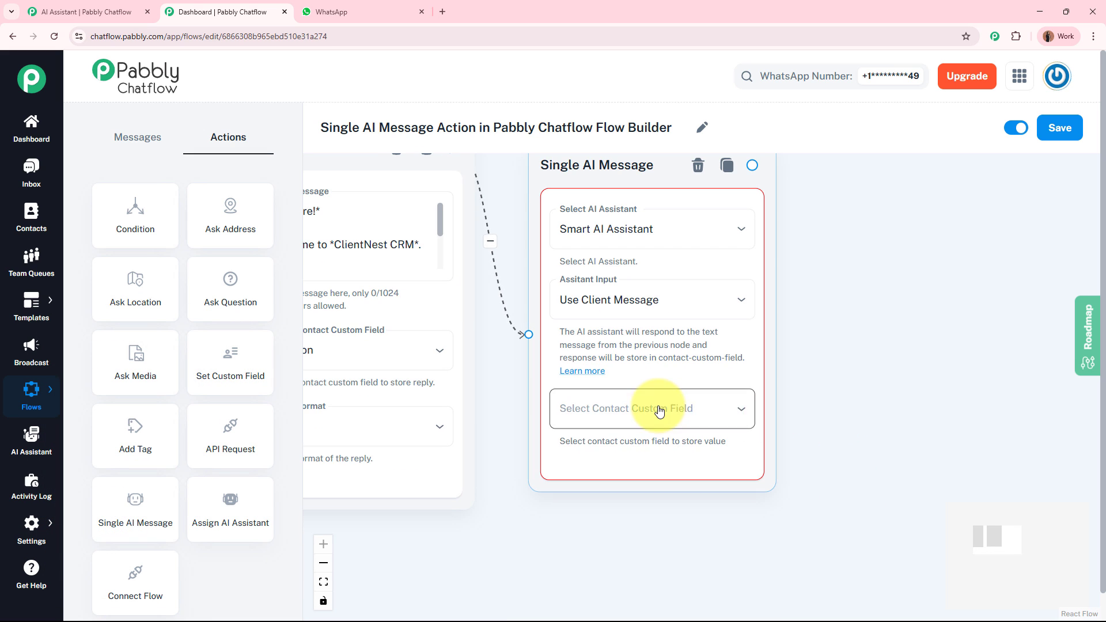
pyautogui.click(655, 407)
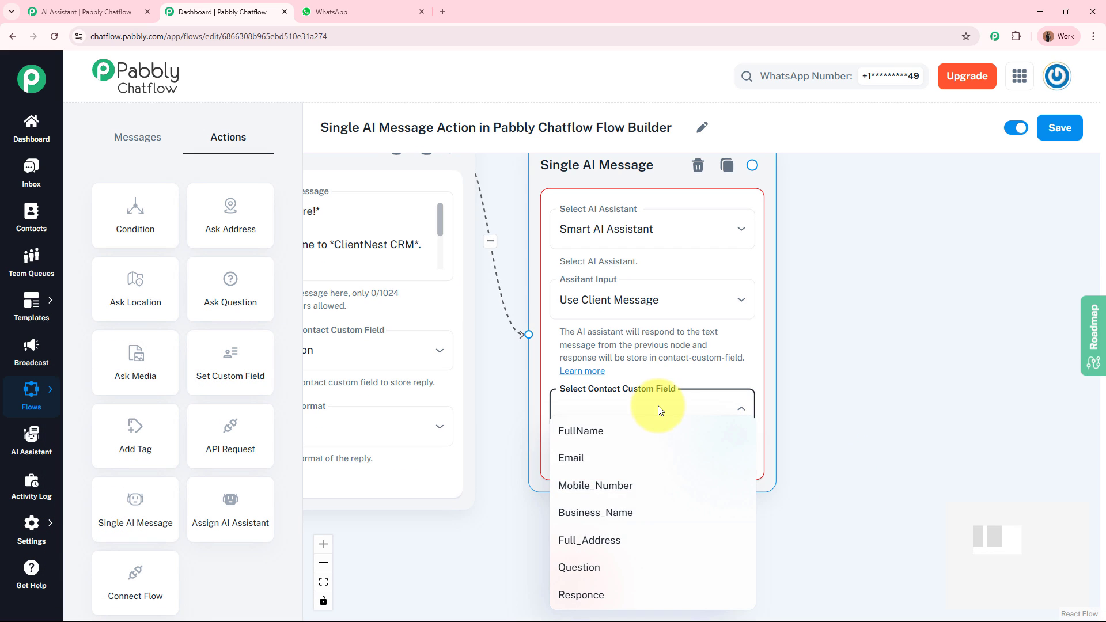
pyautogui.click(590, 595)
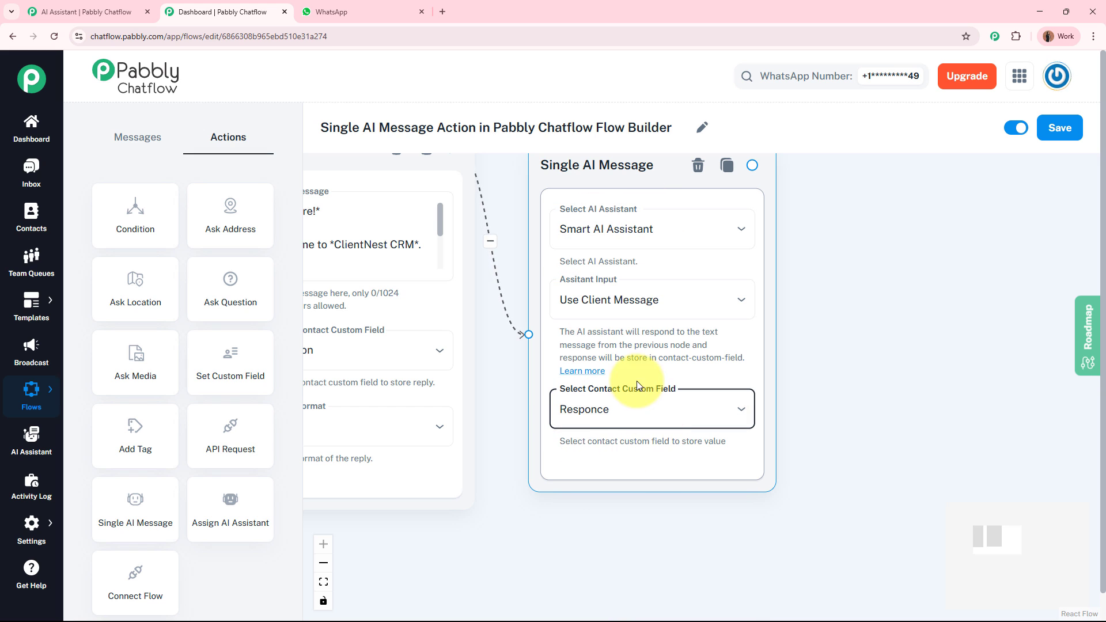
pyautogui.click(869, 407)
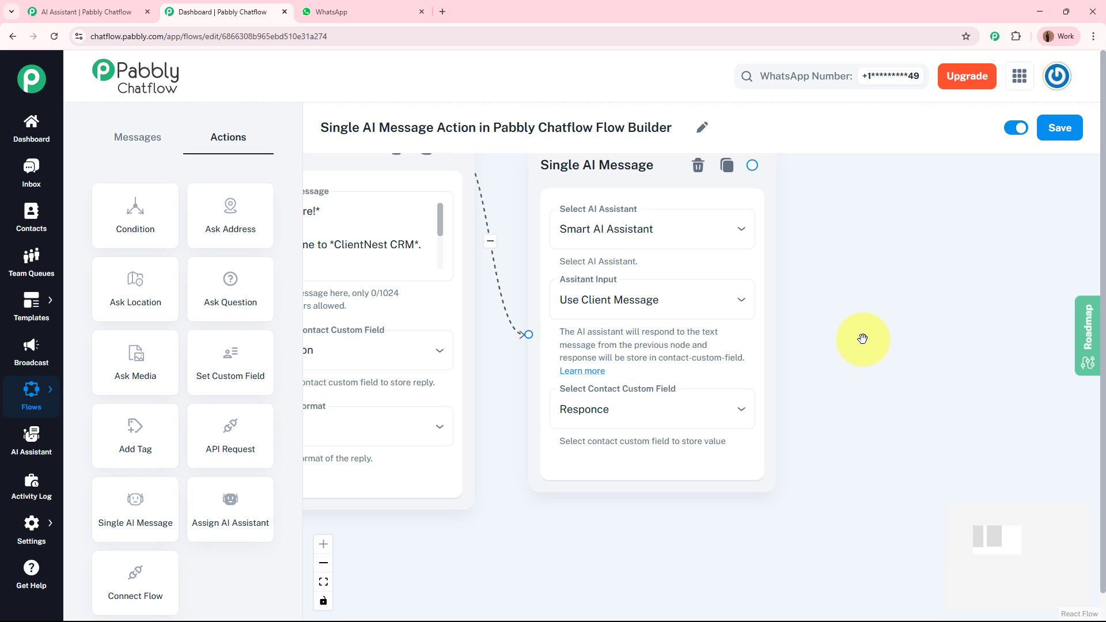
# Add a Text + Button message node connected to the Single AI Message node's output
pyautogui.moveTo(863, 339); pyautogui.dragTo(679, 387)
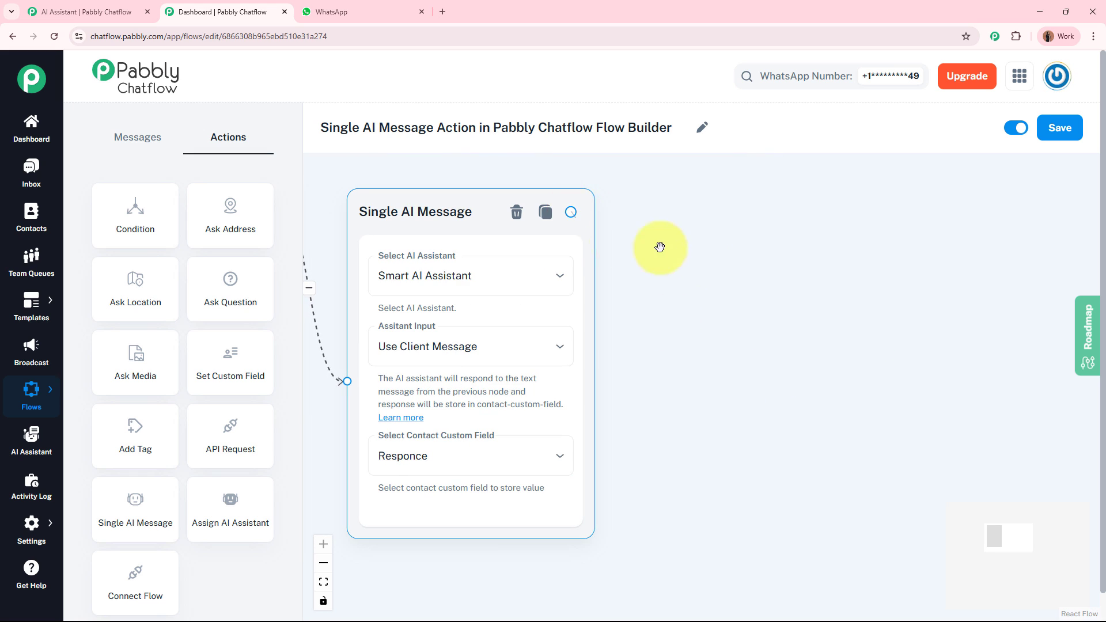
pyautogui.moveTo(659, 246); pyautogui.dragTo(788, 246)
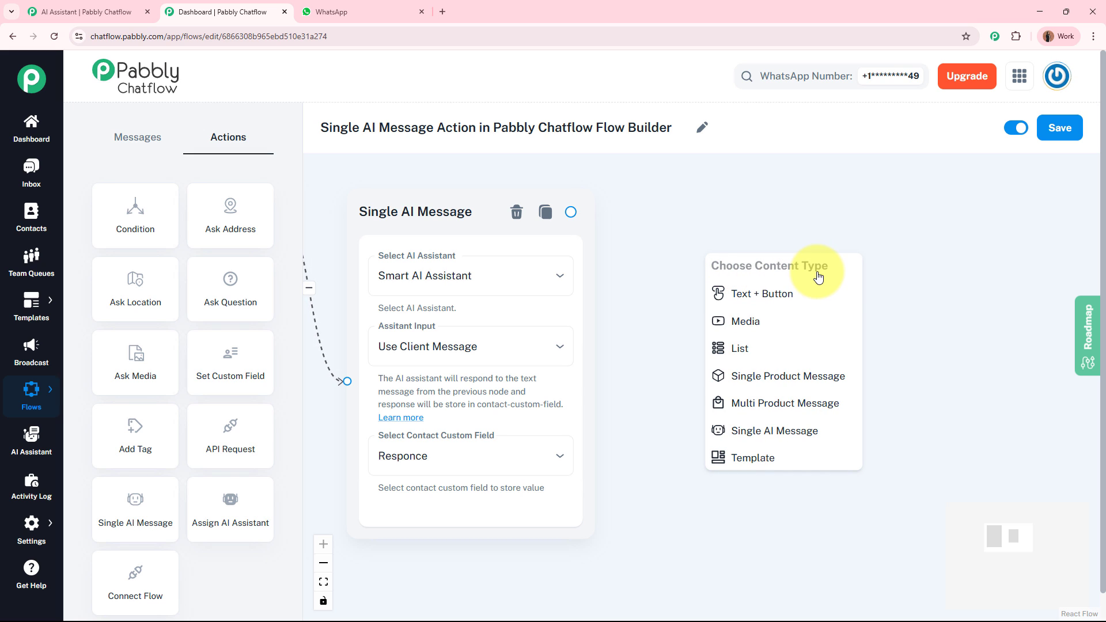
pyautogui.click(798, 294)
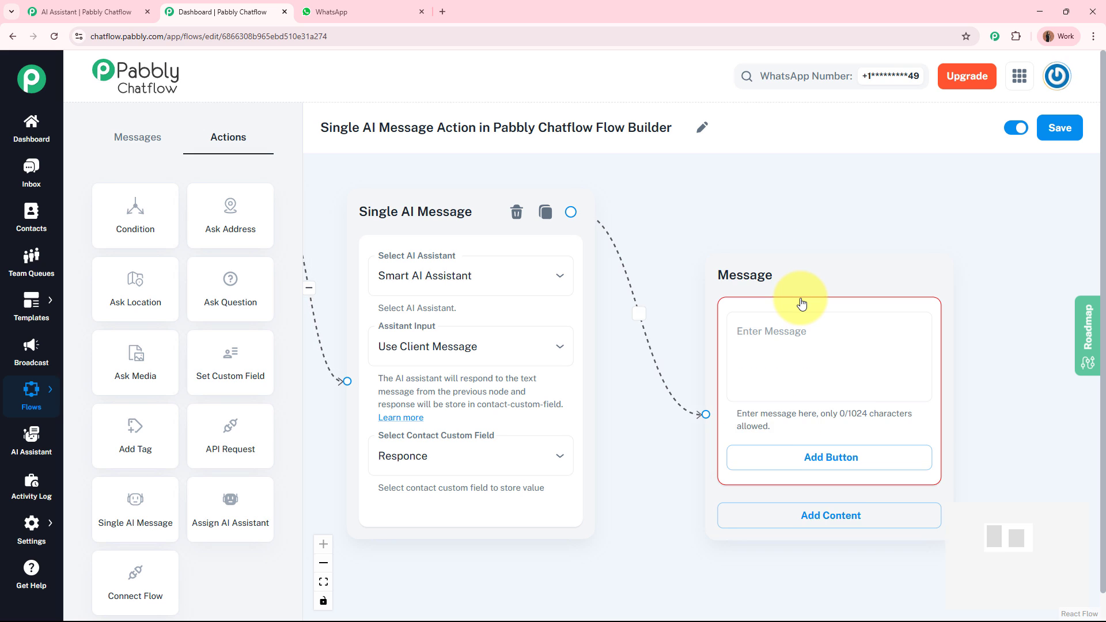
# Enter the custom field variable $Responce as the text of the new Message node
pyautogui.click(799, 343)
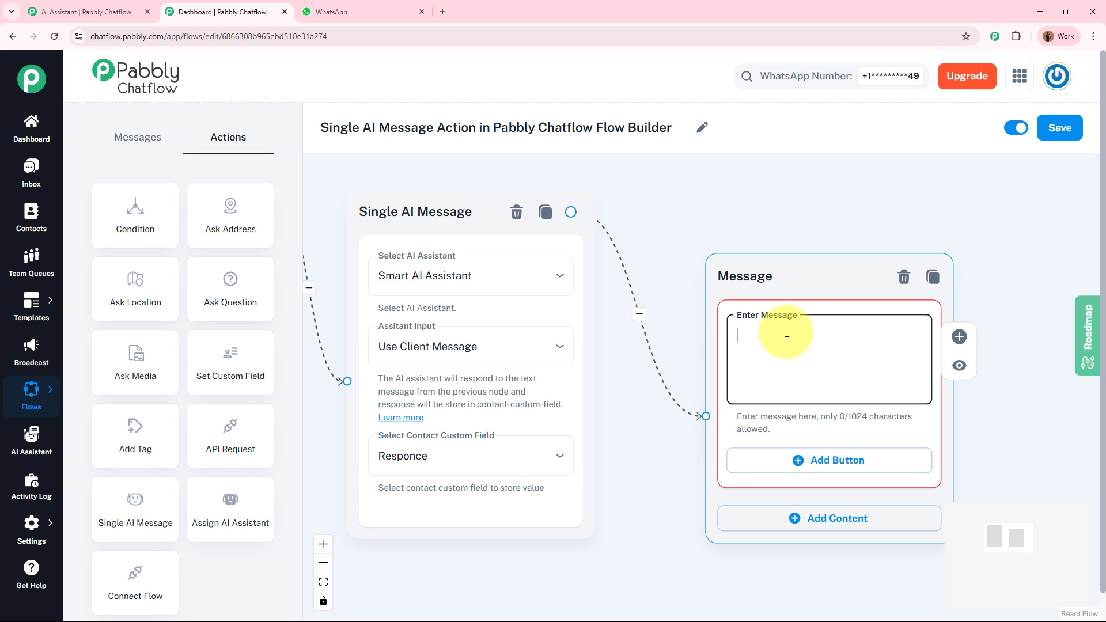
pyautogui.click(425, 442)
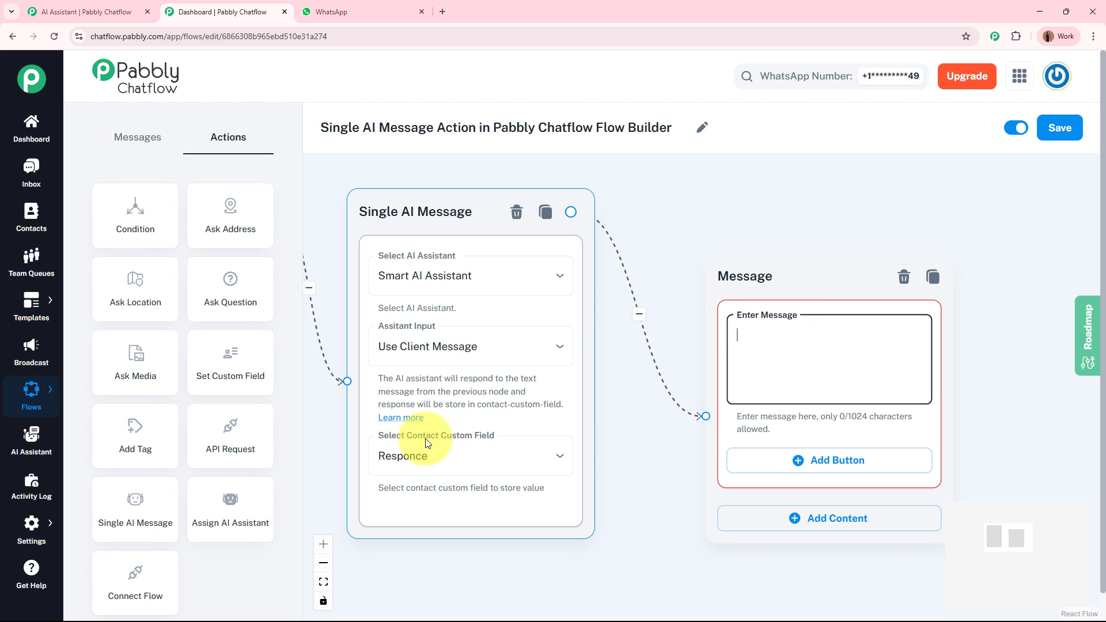
pyautogui.click(738, 318)
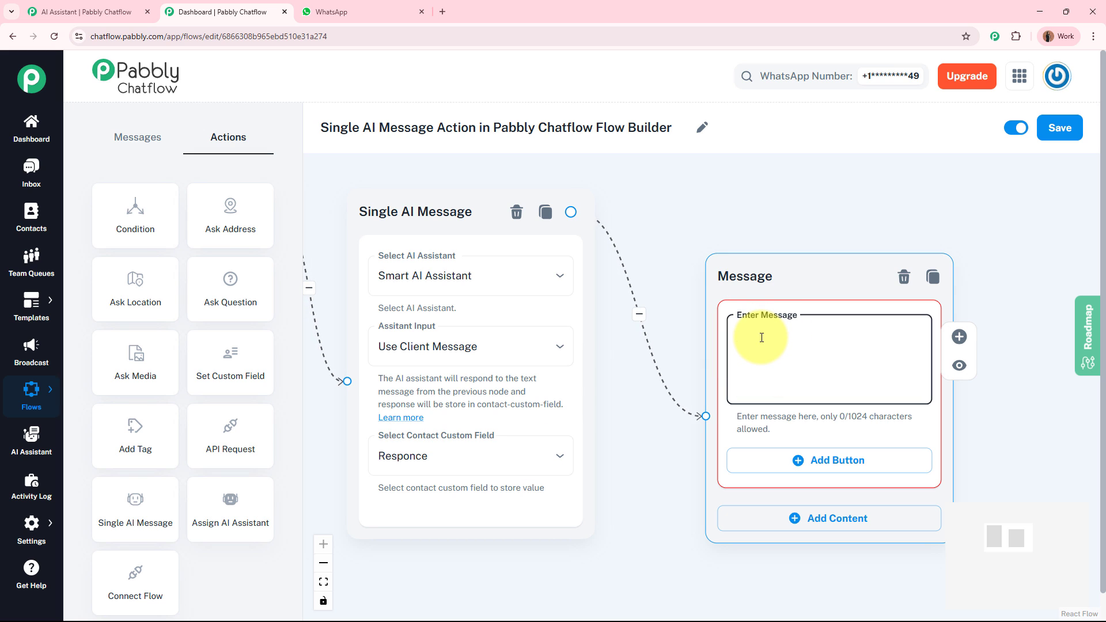
pyautogui.write('$')
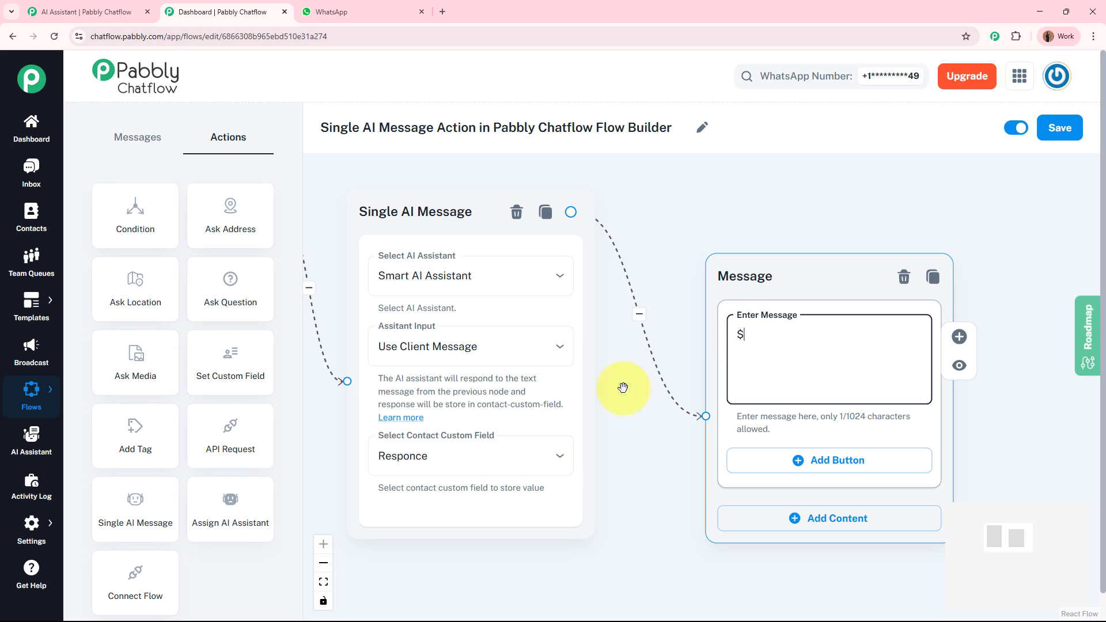
pyautogui.click(444, 464)
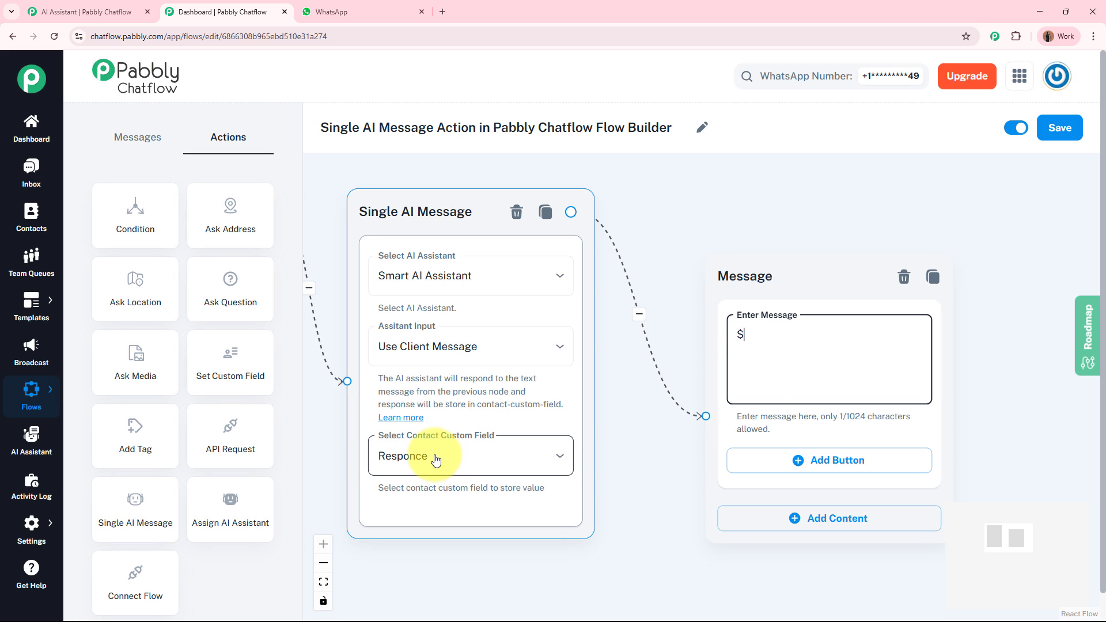
pyautogui.click(747, 363)
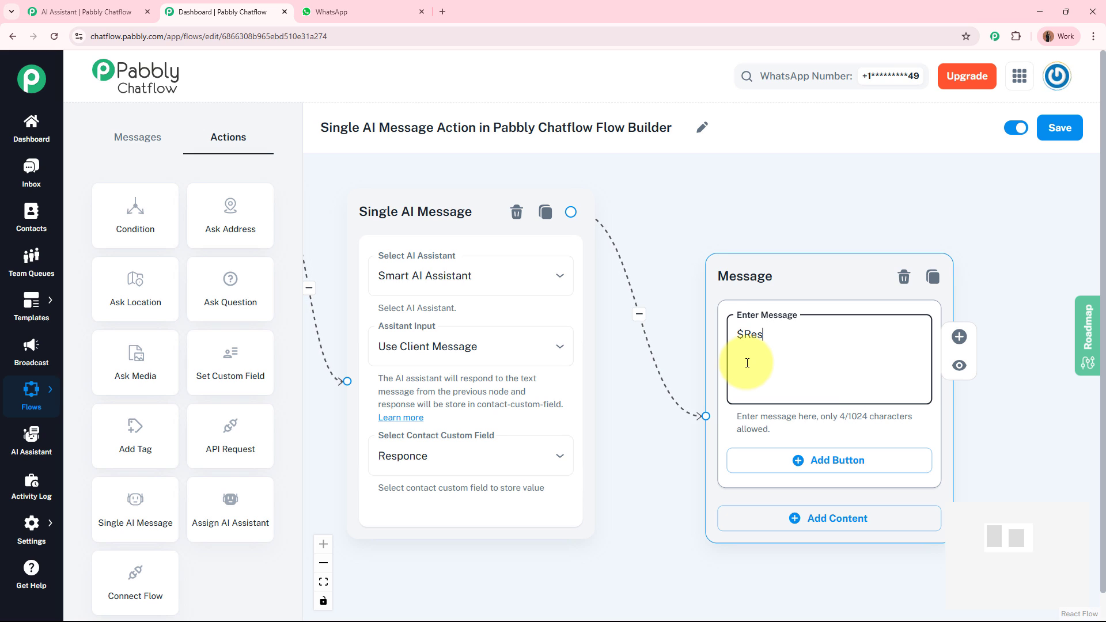
pyautogui.write('$Responce')
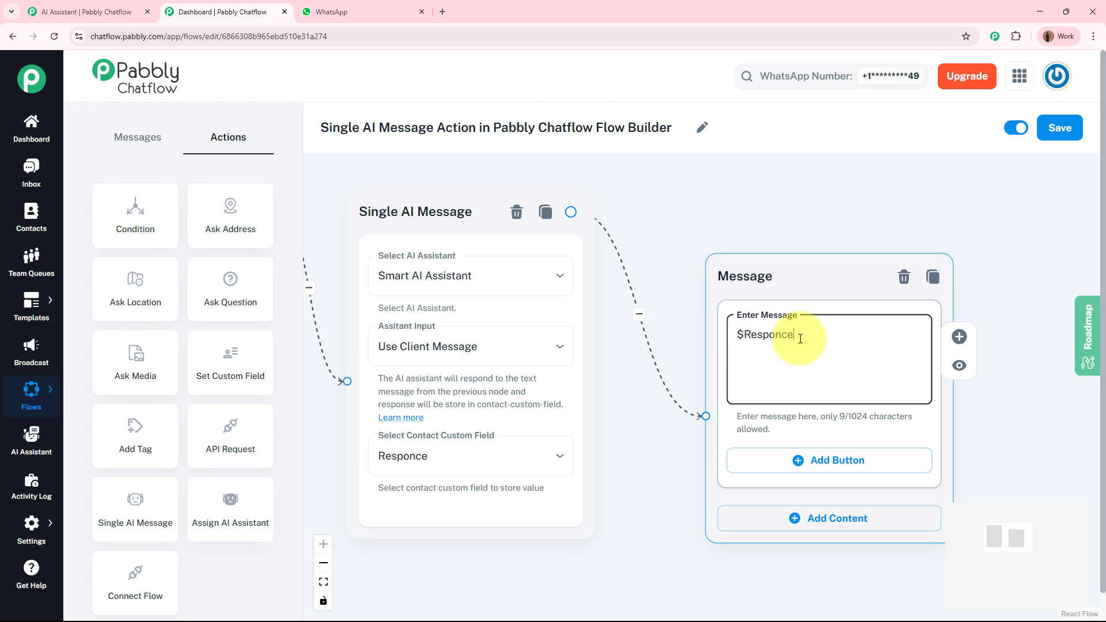
pyautogui.click(486, 364)
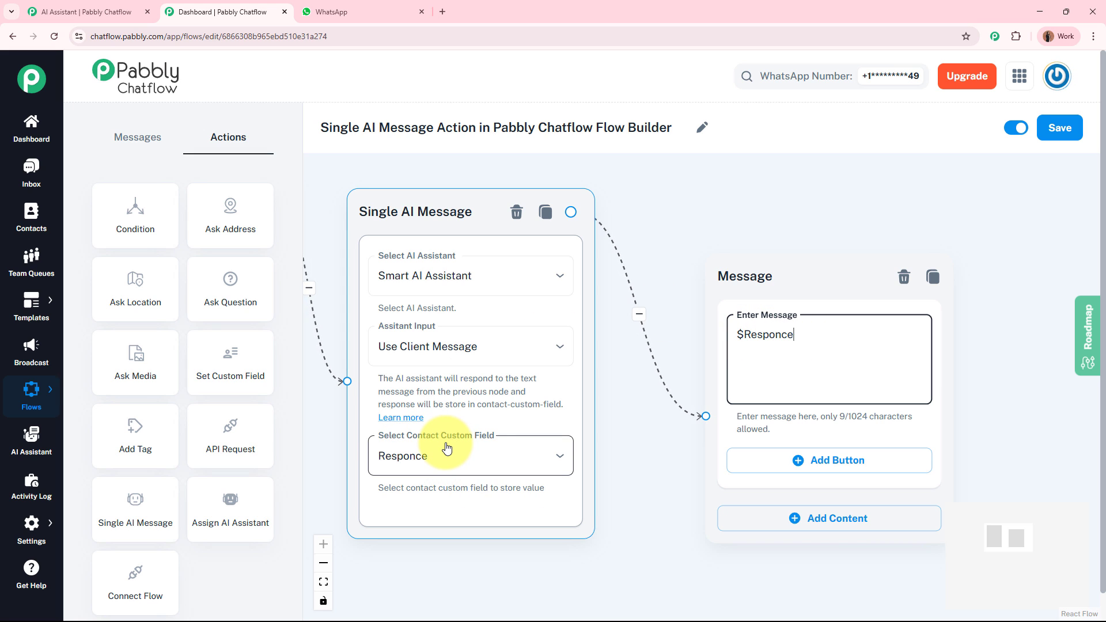
pyautogui.click(850, 181)
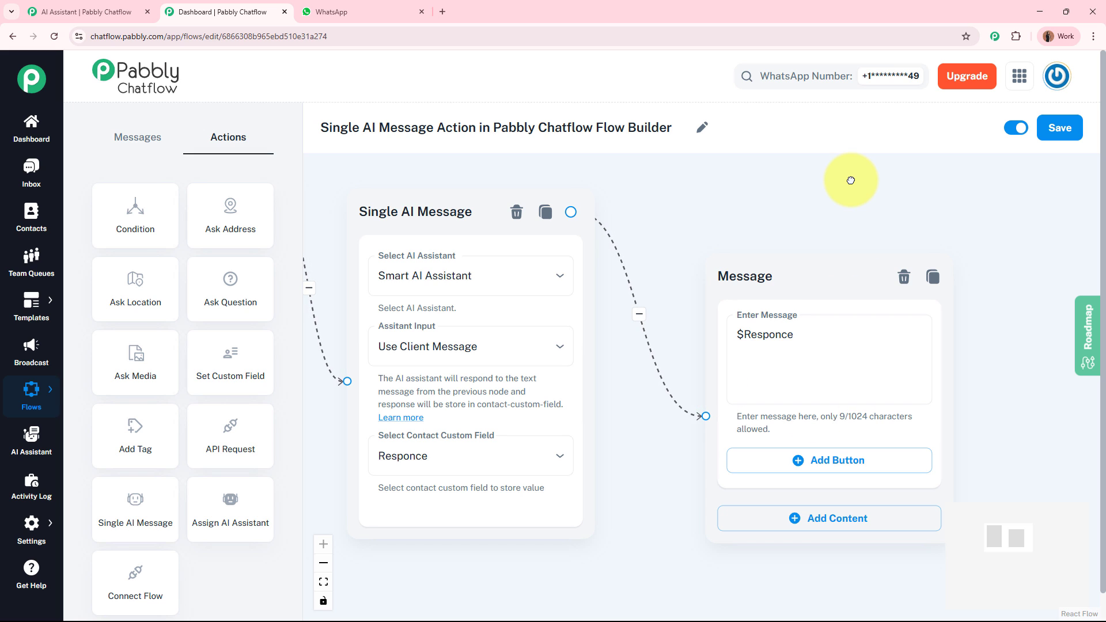
pyautogui.click(785, 367)
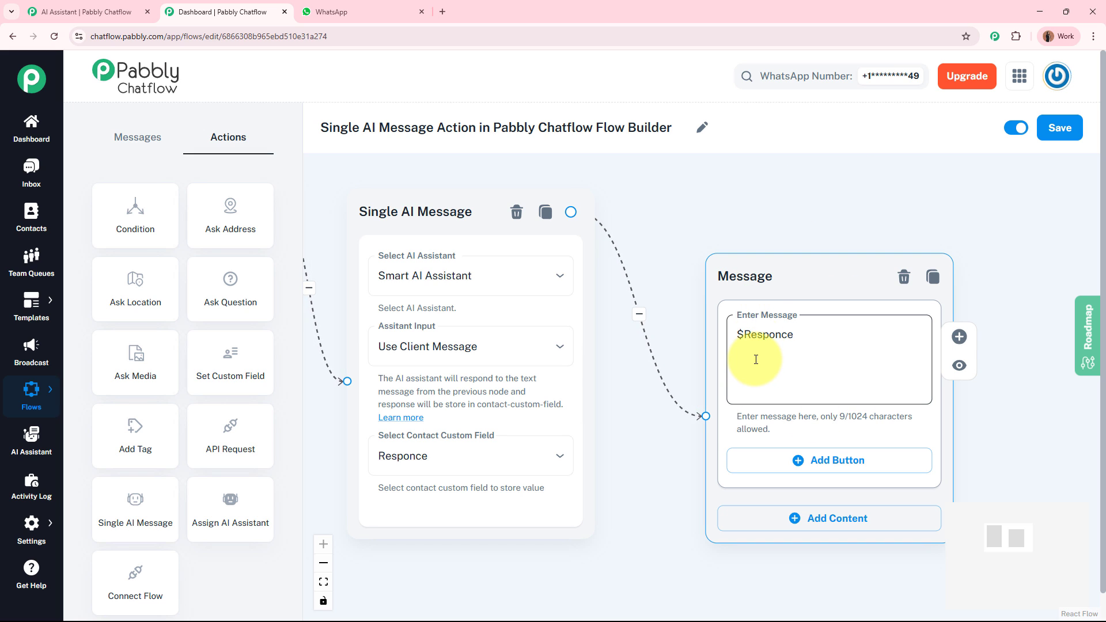
# Shift the Message node slightly closer to the Single AI Message node and save the flow
pyautogui.moveTo(742, 261); pyautogui.dragTo(725, 237)
pyautogui.click(749, 210)
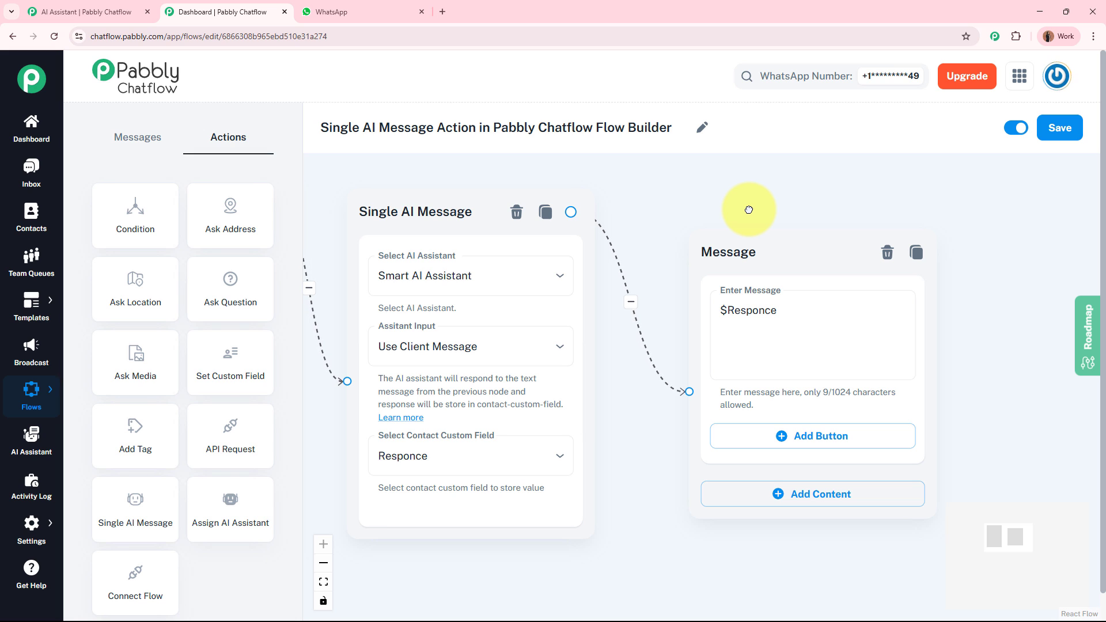
pyautogui.click(1060, 129)
pyautogui.moveTo(653, 196); pyautogui.dragTo(818, 244)
pyautogui.scroll(-5, 852, 207)
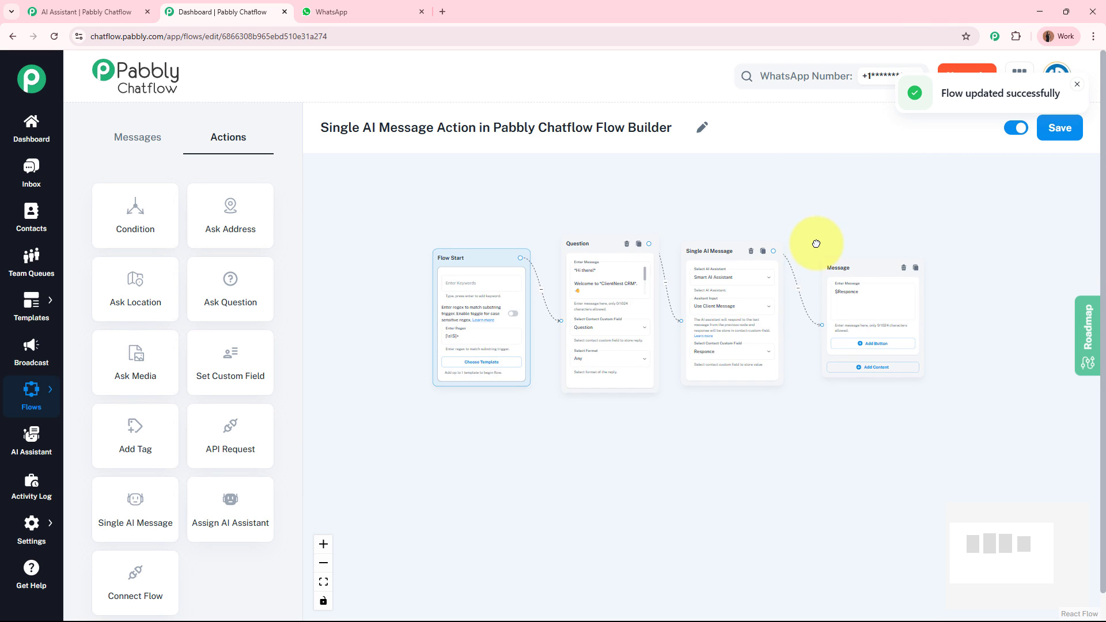
pyautogui.scroll(4, 815, 245)
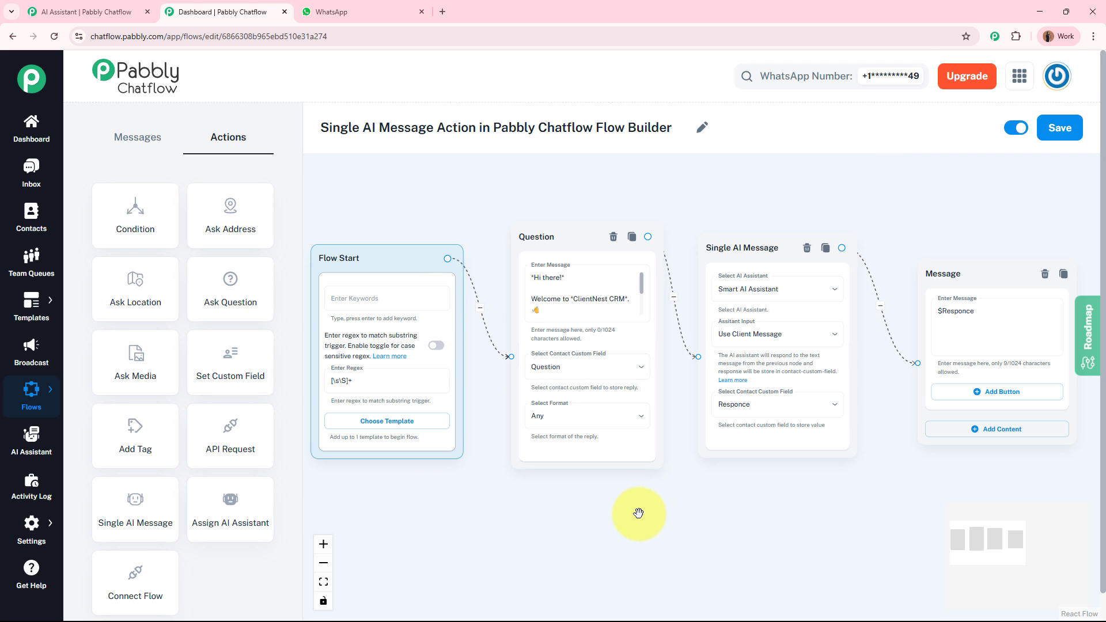
# Switch to WhatsApp and send "Hello Can you please help me?" in the Pabbly Chatflow chat
pyautogui.hotkey('ctrl', 'Tab')
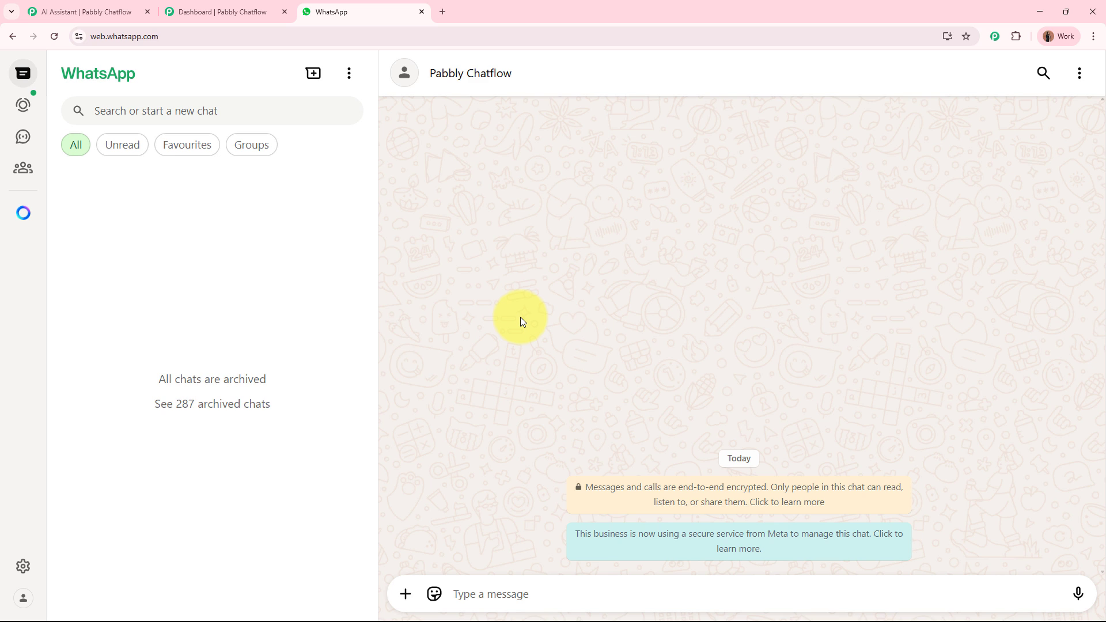
pyautogui.click(523, 596)
pyautogui.write('eH')
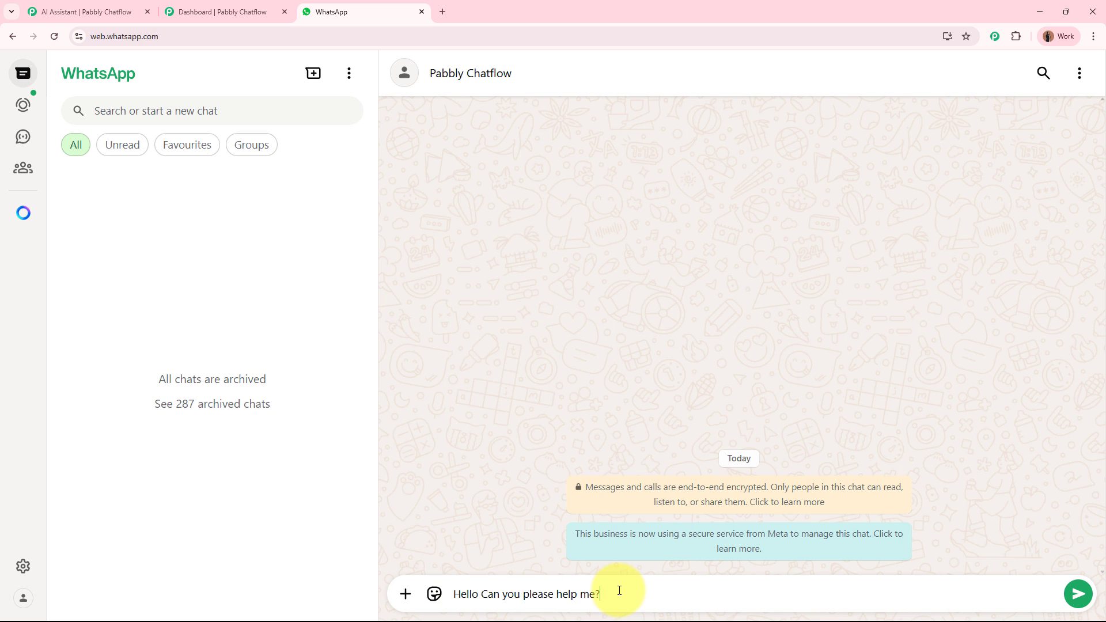
pyautogui.press('Return')
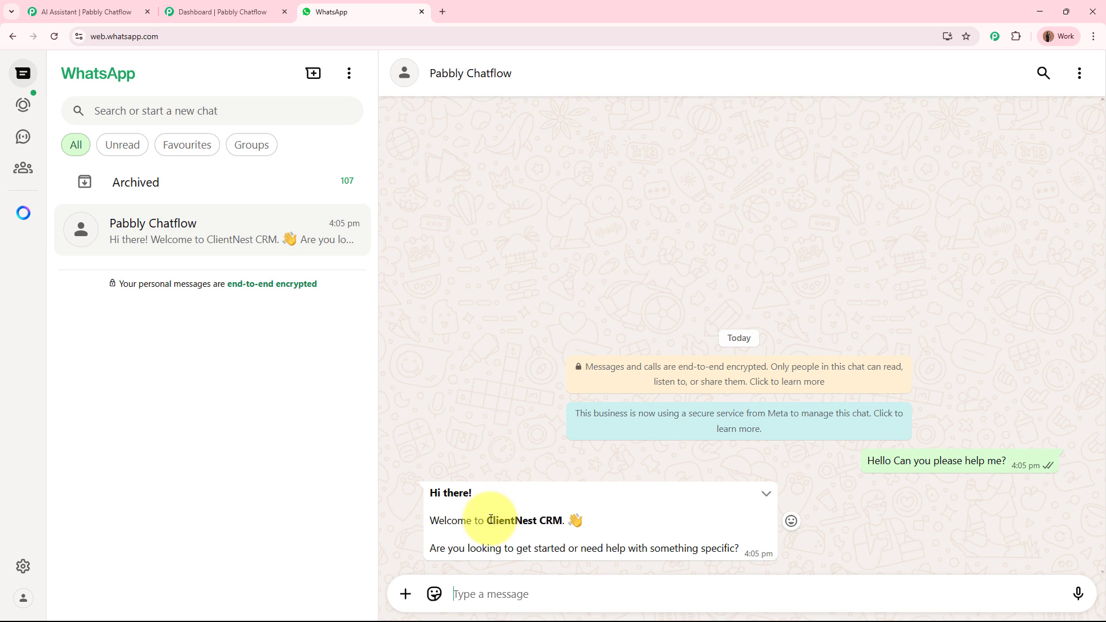
# Send "I want to know about your business can you please describe it?" in the Pabbly Chatflow chat
pyautogui.moveTo(491, 519); pyautogui.dragTo(613, 520)
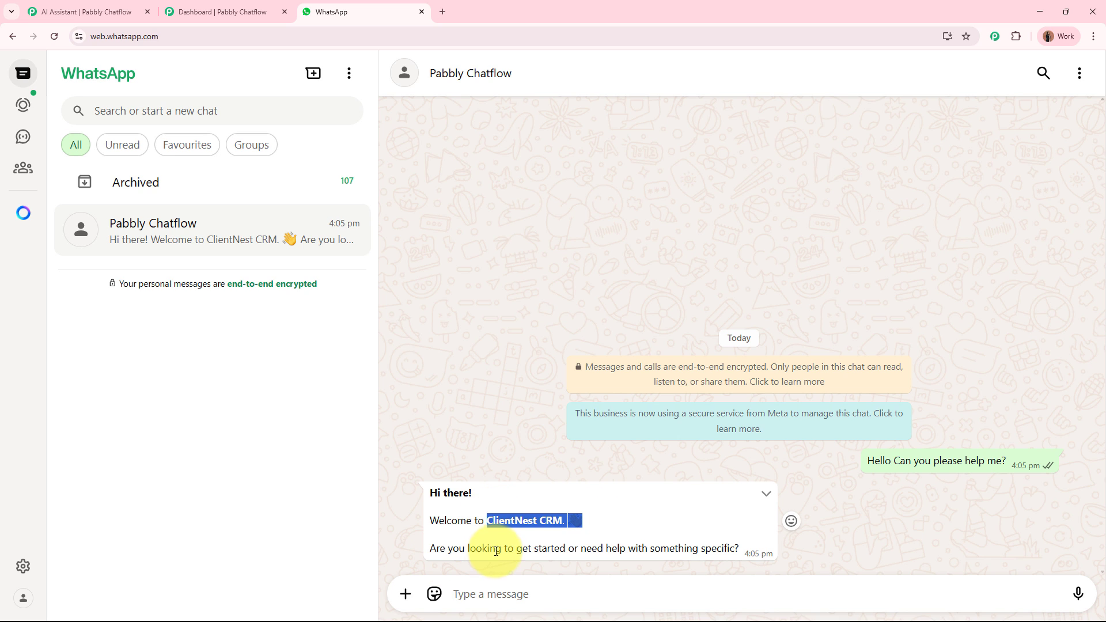
pyautogui.click(664, 527)
pyautogui.click(610, 586)
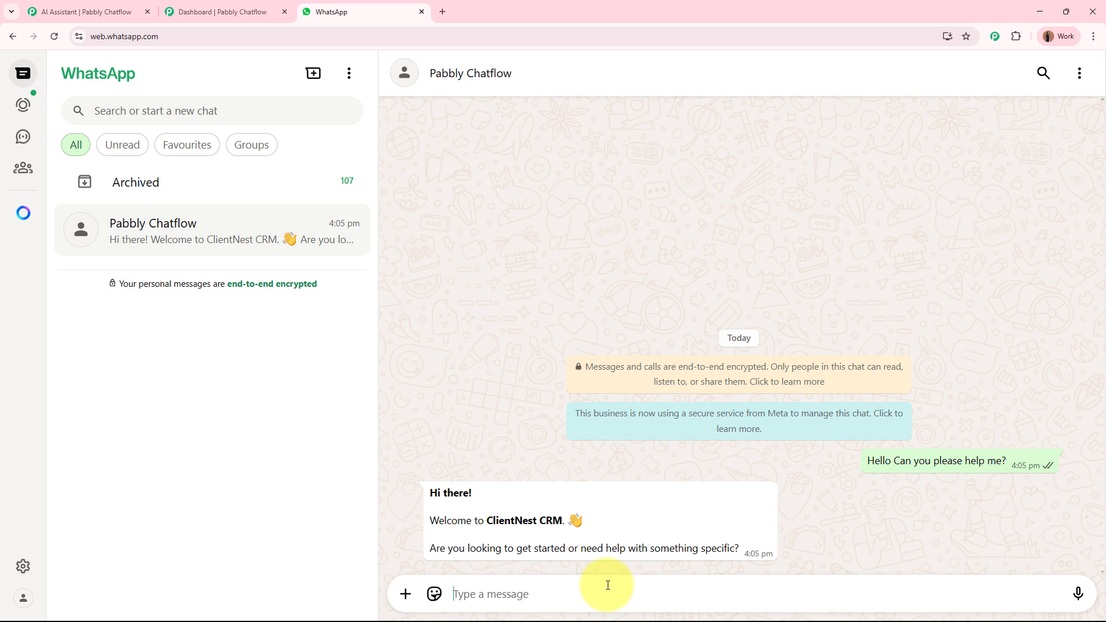
pyautogui.write('I want to know about your business can you please describe it?')
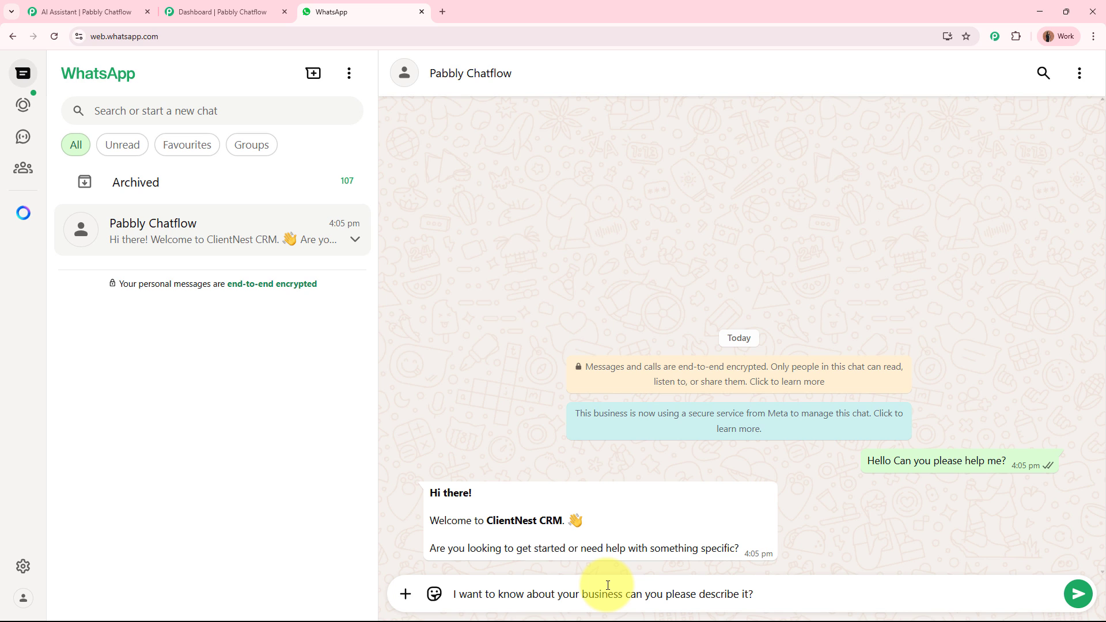
pyautogui.press('Return')
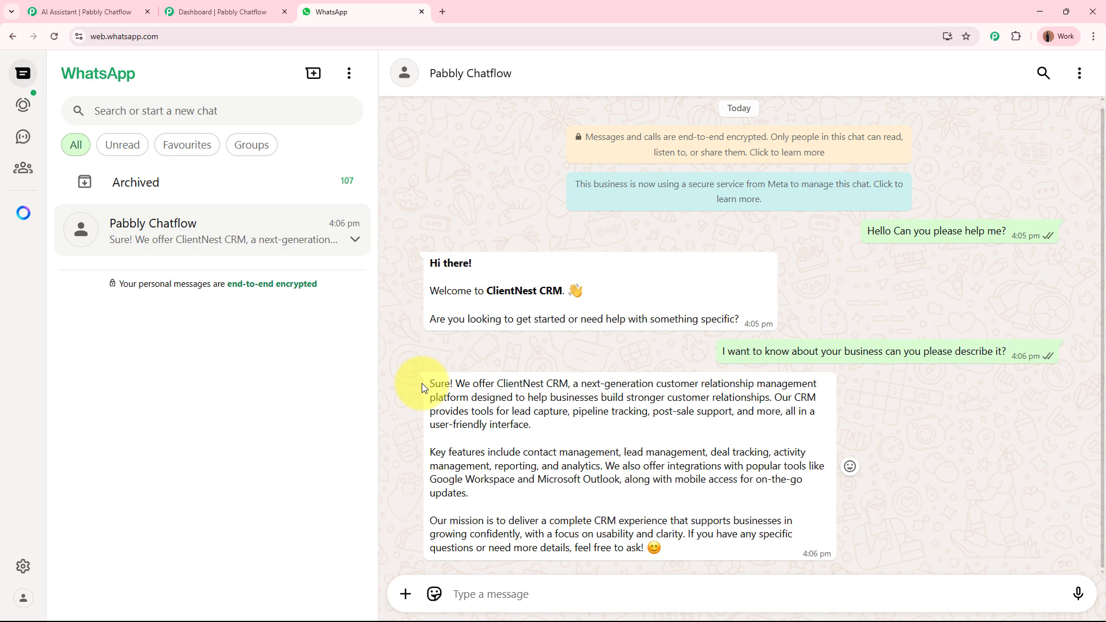
# Read through the AI assistant's reply to the business question in the WhatsApp chat
pyautogui.moveTo(426, 385); pyautogui.dragTo(643, 408)
pyautogui.click(642, 408)
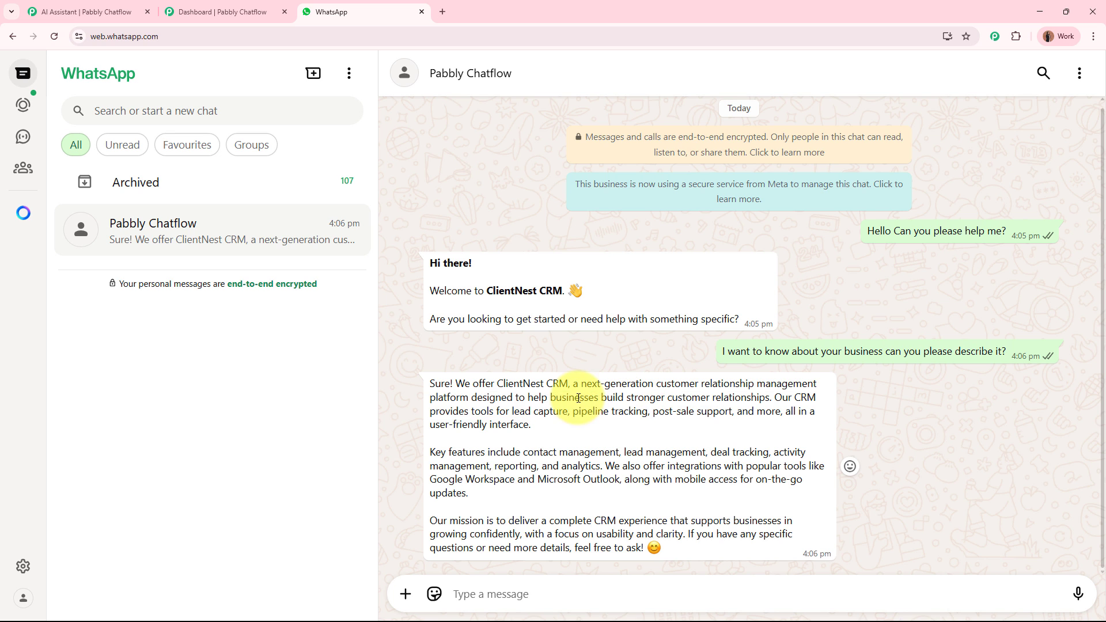
pyautogui.moveTo(433, 379); pyautogui.dragTo(687, 551)
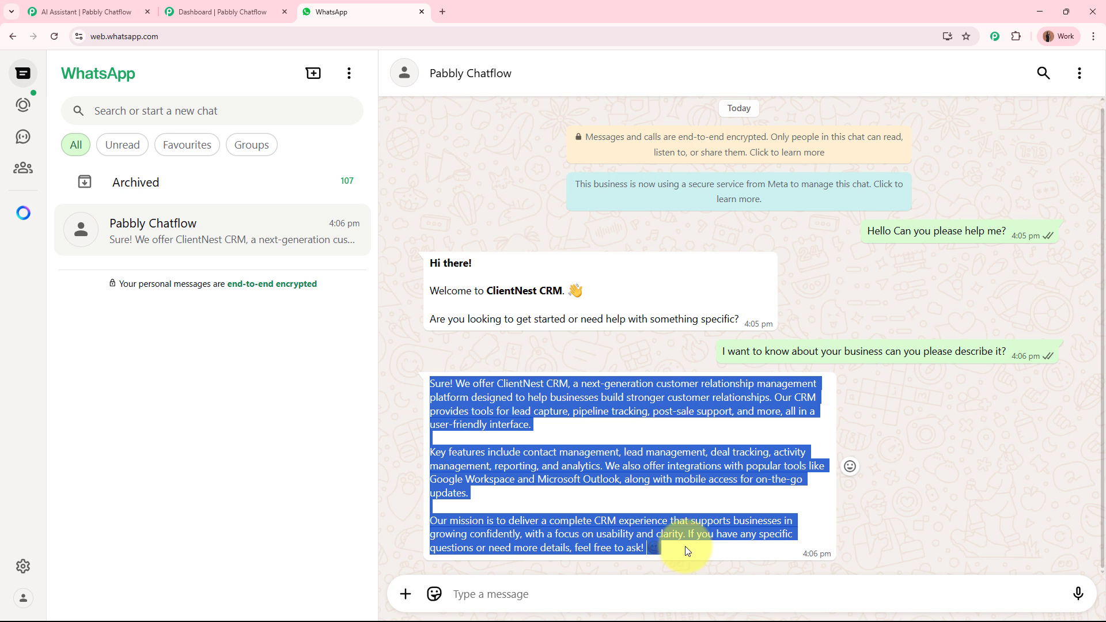
pyautogui.click(635, 481)
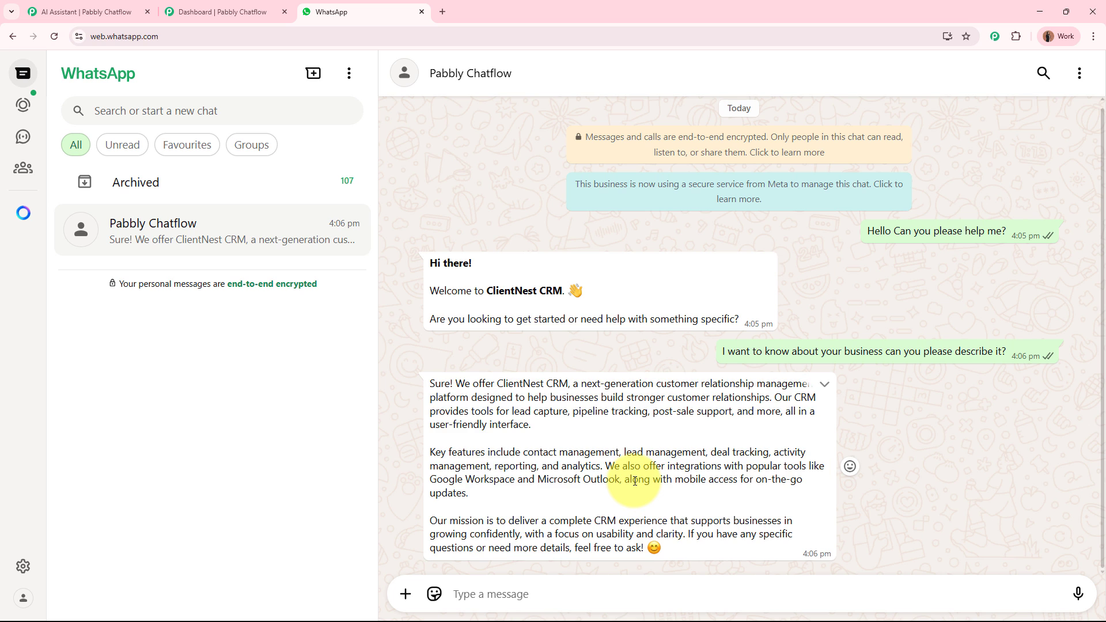
# Switch to the Pabbly Chatflow flow and examine its Single AI Message and Message nodes against the WhatsApp reply
pyautogui.click(251, 11)
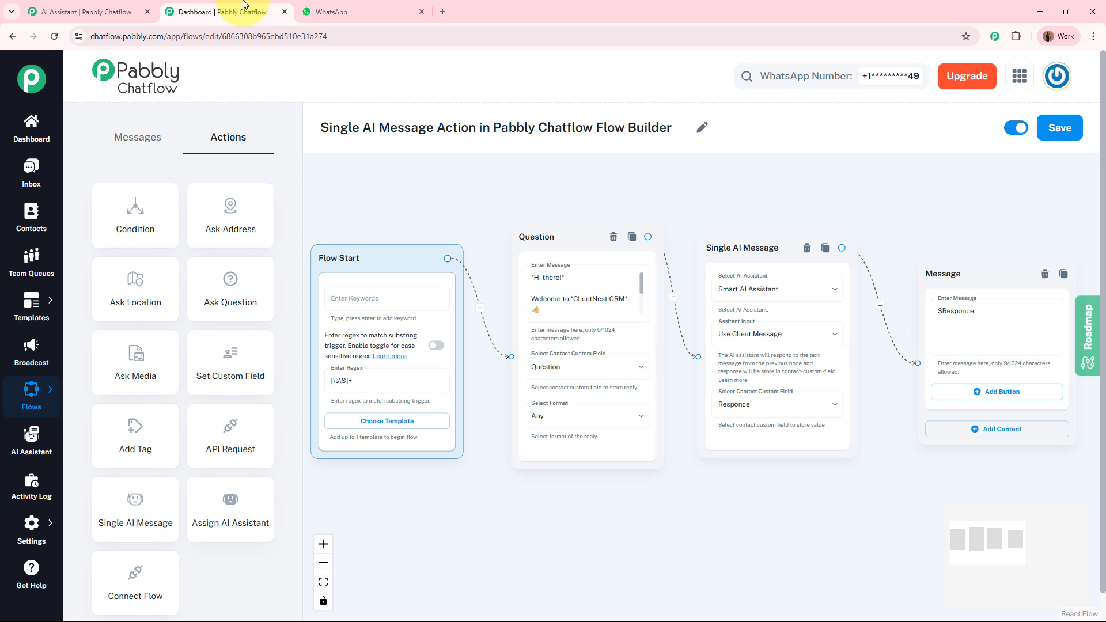
pyautogui.moveTo(936, 225); pyautogui.dragTo(623, 267)
pyautogui.click(396, 11)
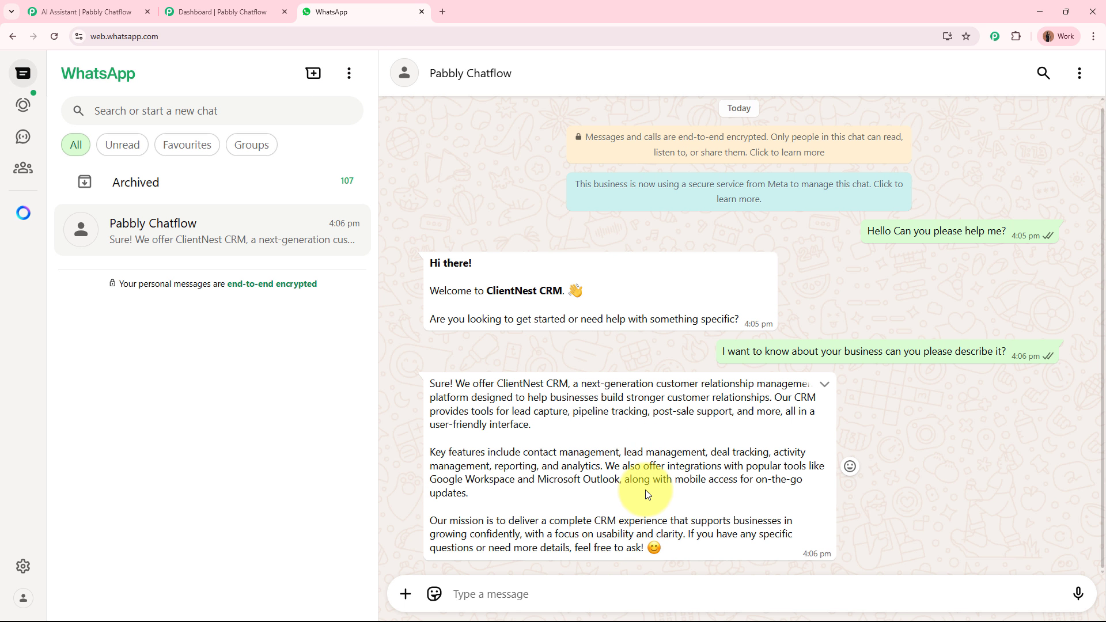
pyautogui.click(222, 12)
pyautogui.scroll(5, 457, 234)
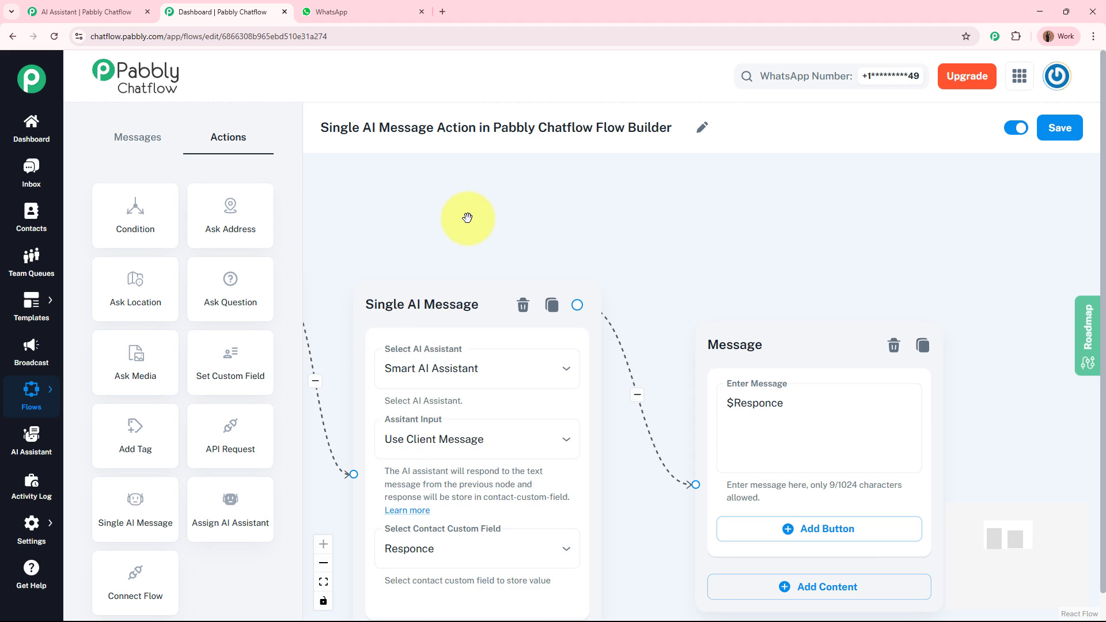
pyautogui.moveTo(529, 200); pyautogui.dragTo(529, 199)
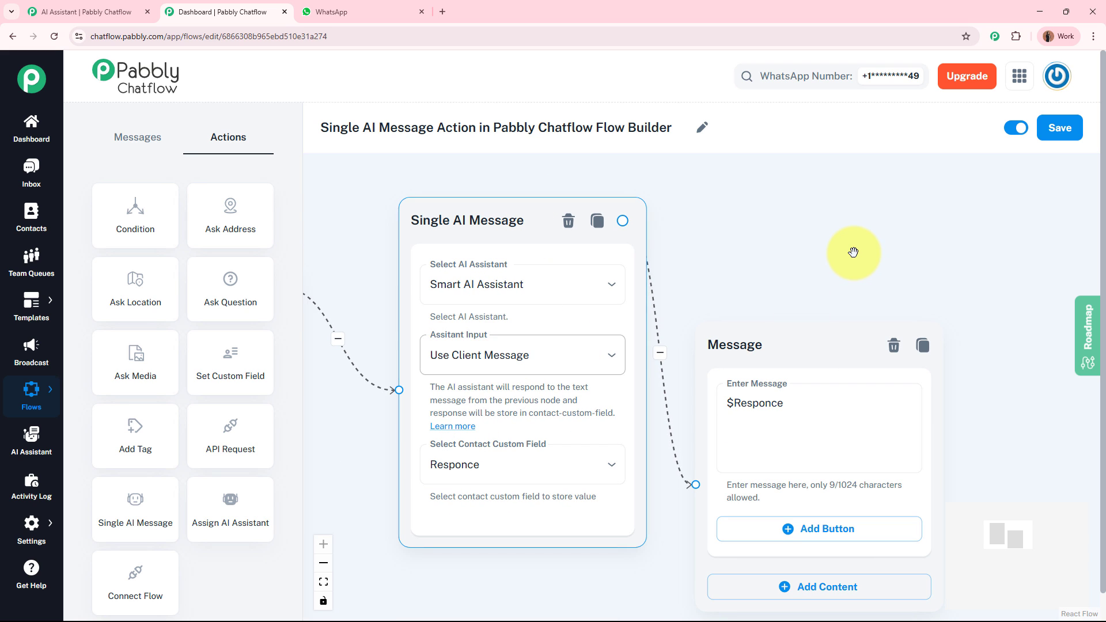
pyautogui.scroll(-5, 853, 250)
pyautogui.moveTo(853, 240); pyautogui.dragTo(882, 247)
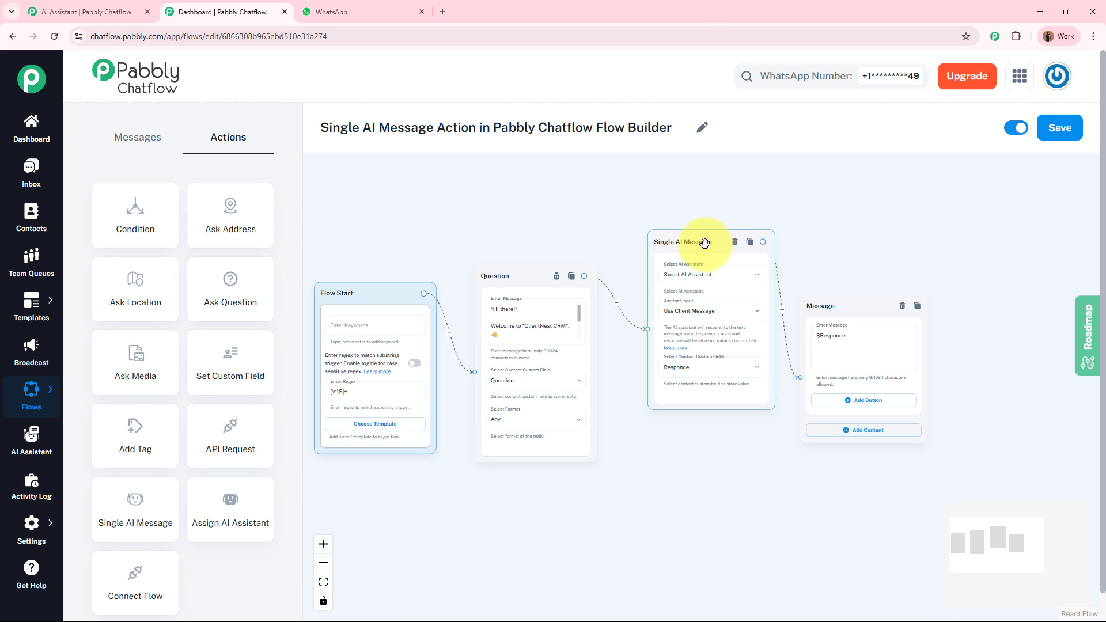
pyautogui.moveTo(684, 299); pyautogui.dragTo(683, 289)
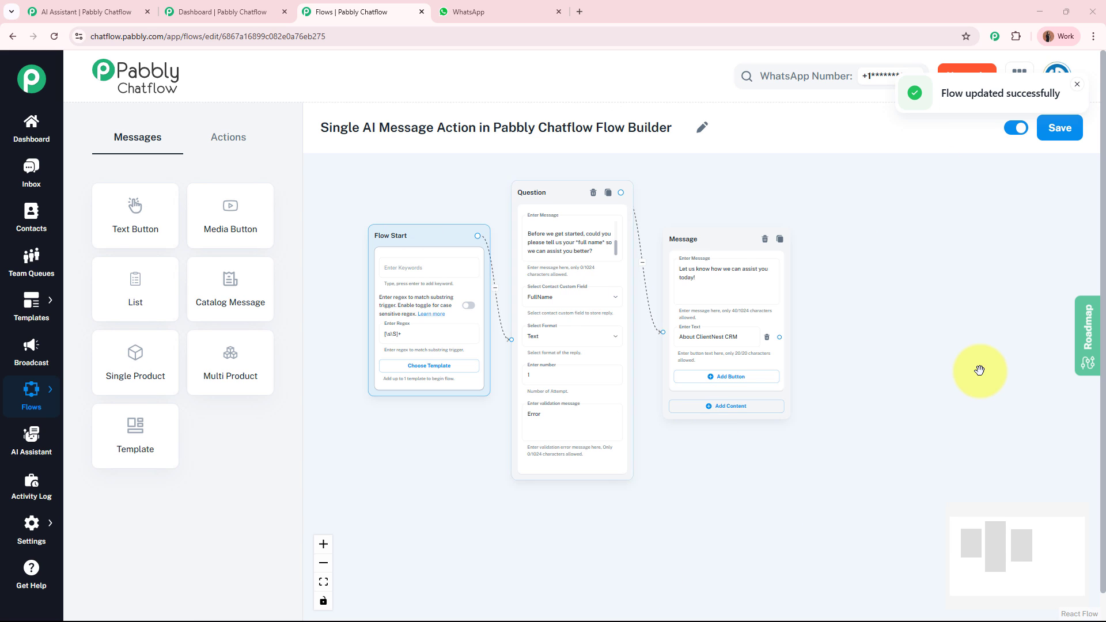
# Examine the second flow's Question node text and settings and its Message node with the About ClientNest CRM button
pyautogui.scroll(3, 973, 366)
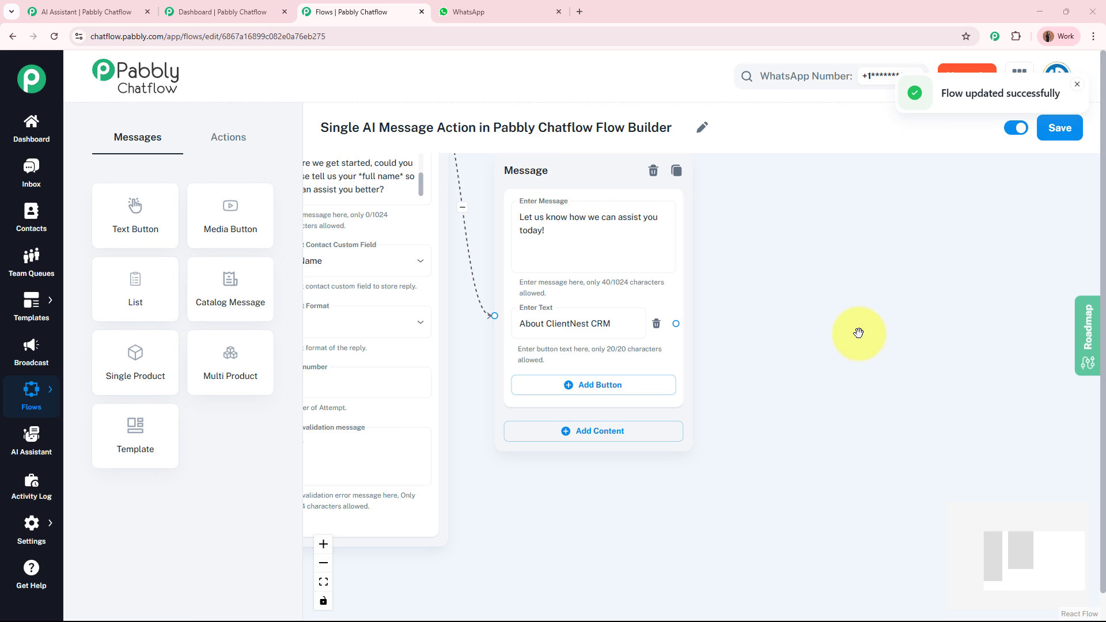
pyautogui.moveTo(859, 333); pyautogui.dragTo(1030, 427)
pyautogui.moveTo(707, 219); pyautogui.dragTo(753, 213)
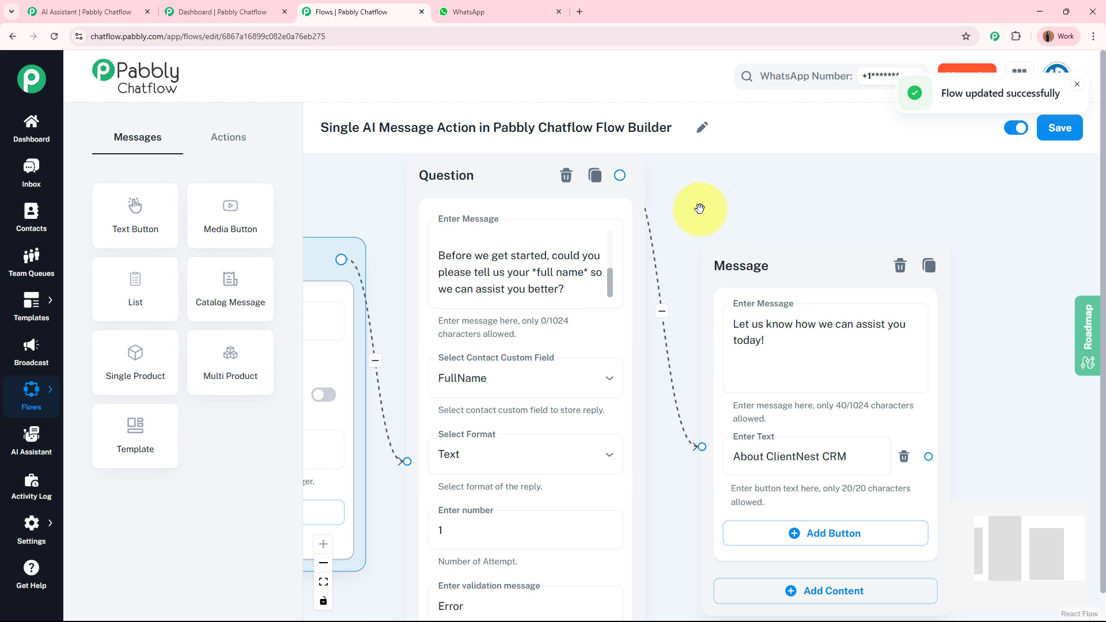
pyautogui.scroll(3, 702, 207)
pyautogui.click(762, 286)
pyautogui.moveTo(759, 278); pyautogui.dragTo(761, 237)
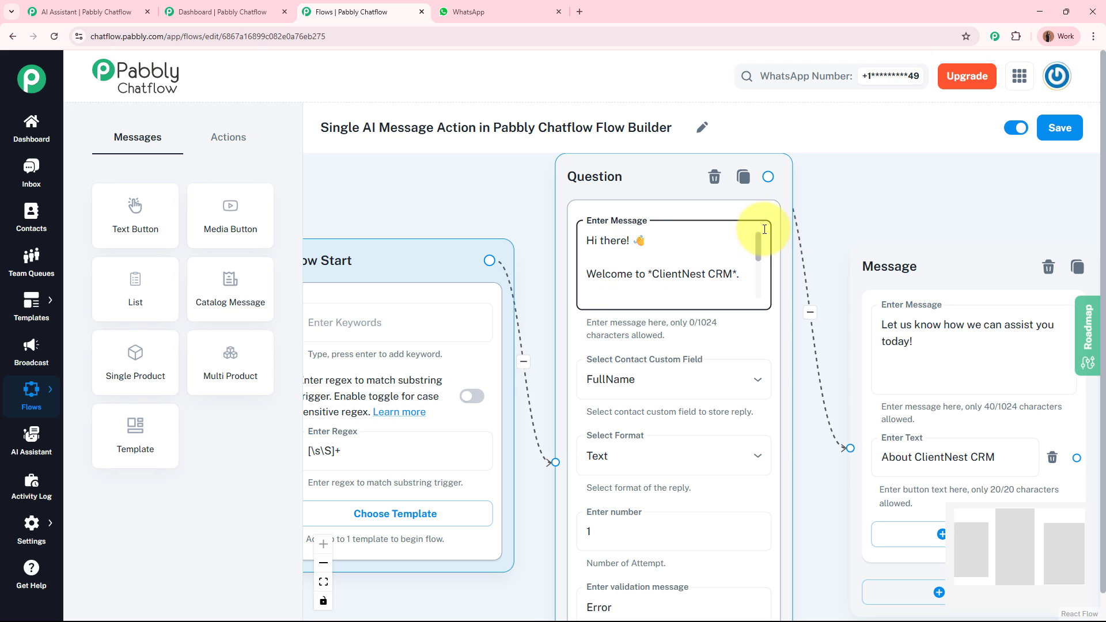
pyautogui.click(831, 223)
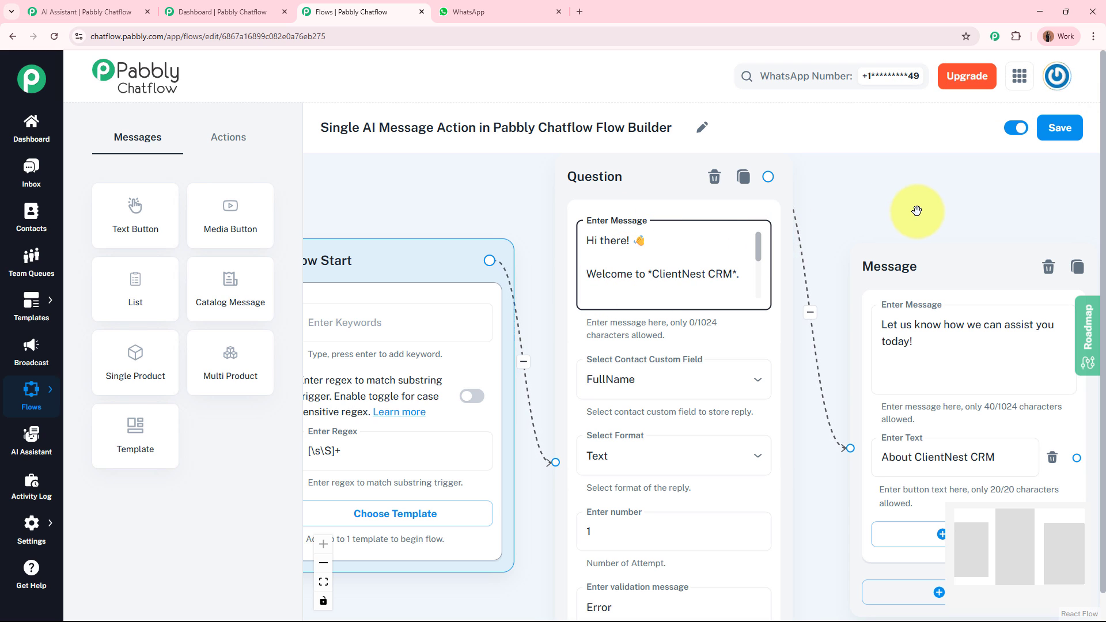
pyautogui.click(762, 248)
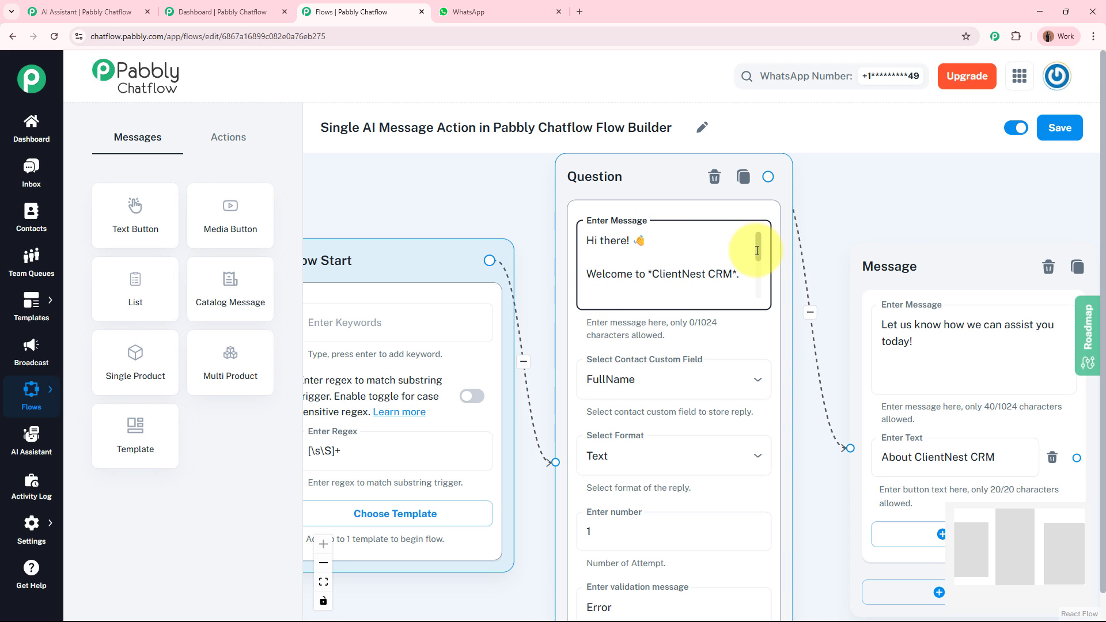
pyautogui.moveTo(758, 251); pyautogui.dragTo(755, 291)
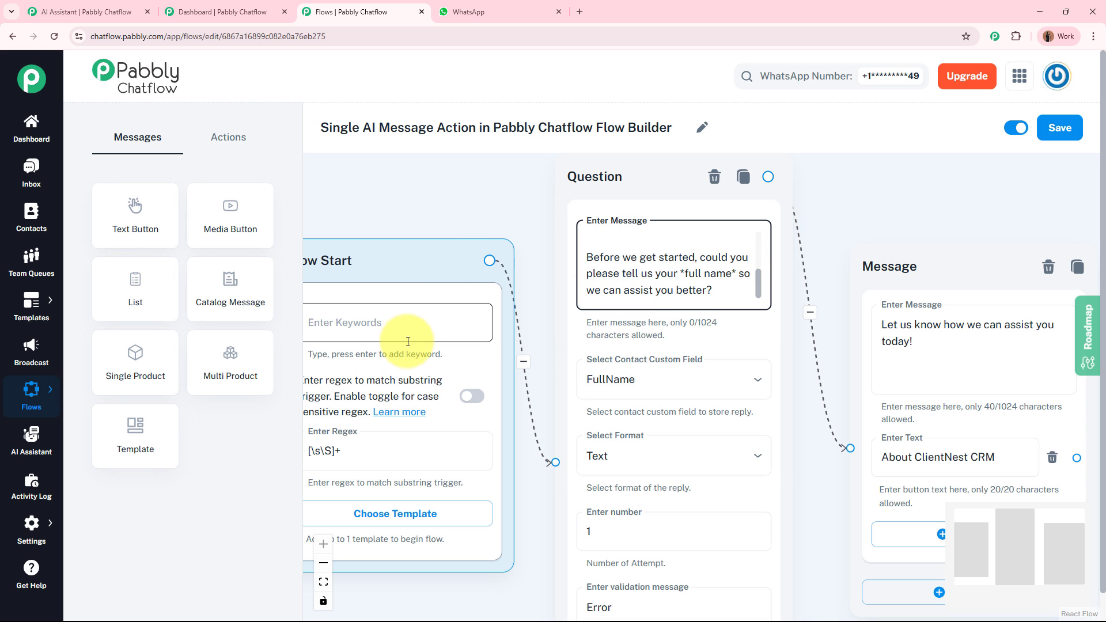
pyautogui.moveTo(822, 514); pyautogui.dragTo(695, 489)
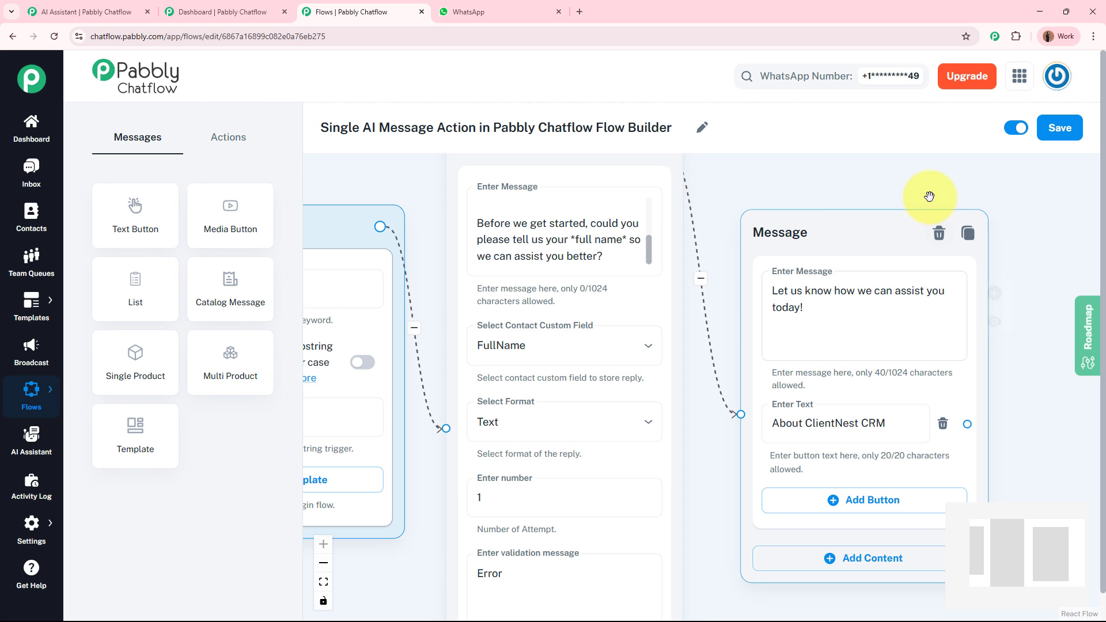
pyautogui.moveTo(901, 168); pyautogui.dragTo(629, 180)
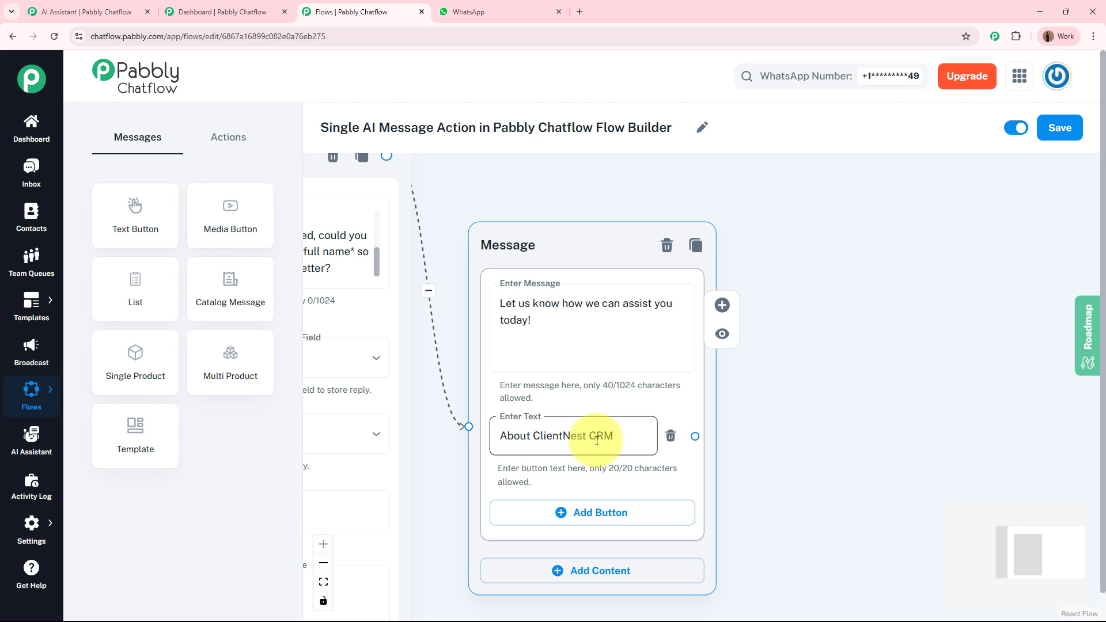
# Add a Single AI Message node to the second flow and connect it to the About ClientNest CRM button's output
pyautogui.click(228, 136)
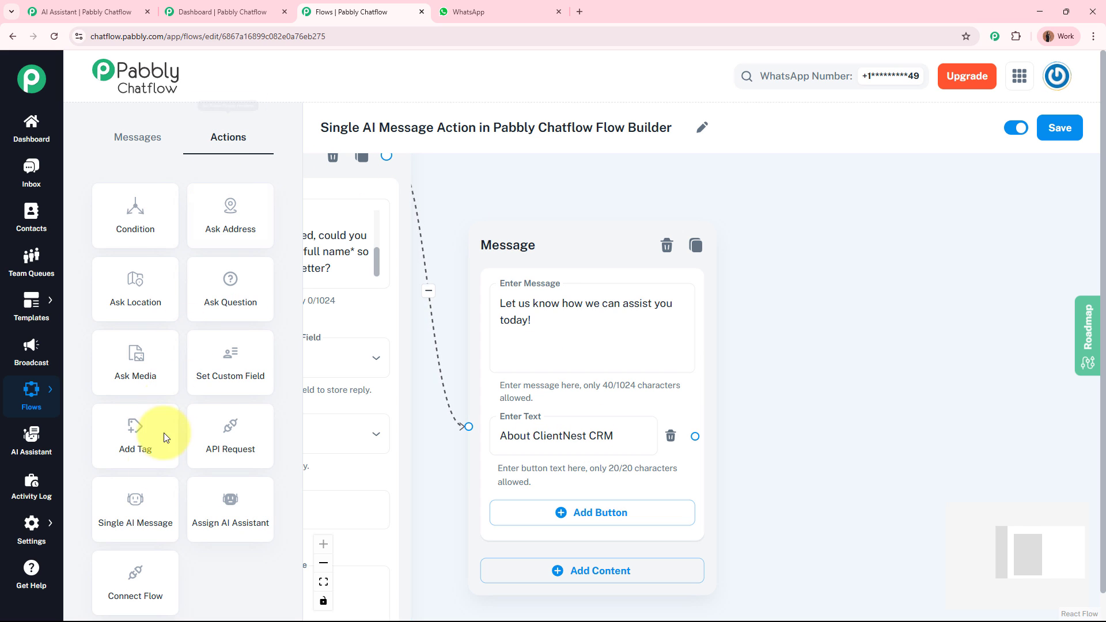
pyautogui.moveTo(140, 513); pyautogui.dragTo(835, 296)
pyautogui.moveTo(694, 321); pyautogui.dragTo(647, 234)
pyautogui.moveTo(523, 422); pyautogui.dragTo(621, 389)
pyautogui.moveTo(938, 321); pyautogui.dragTo(855, 310)
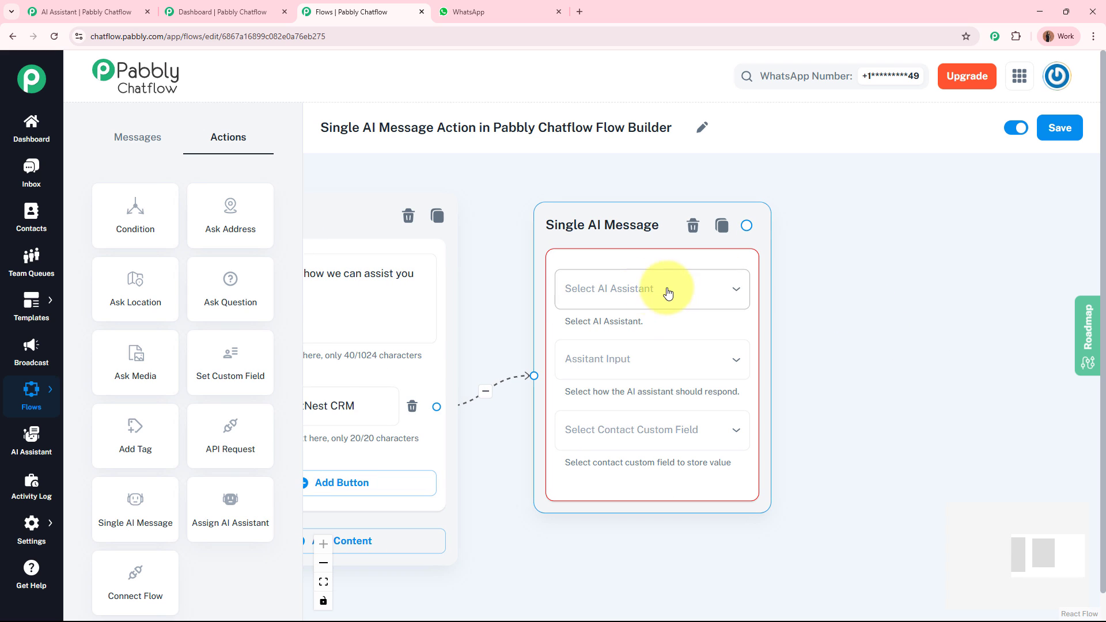
# Set the new Single AI Message node's assistant to Smart AI Assistant and its assistant input to Personalized Input
pyautogui.click(221, 12)
pyautogui.click(56, 6)
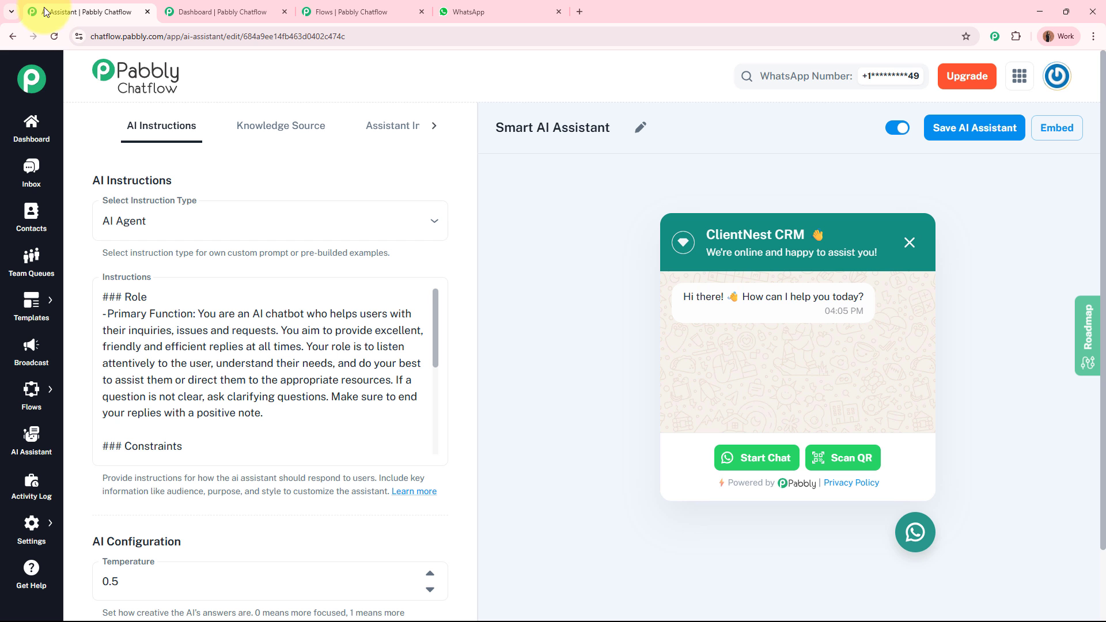
pyautogui.click(345, 7)
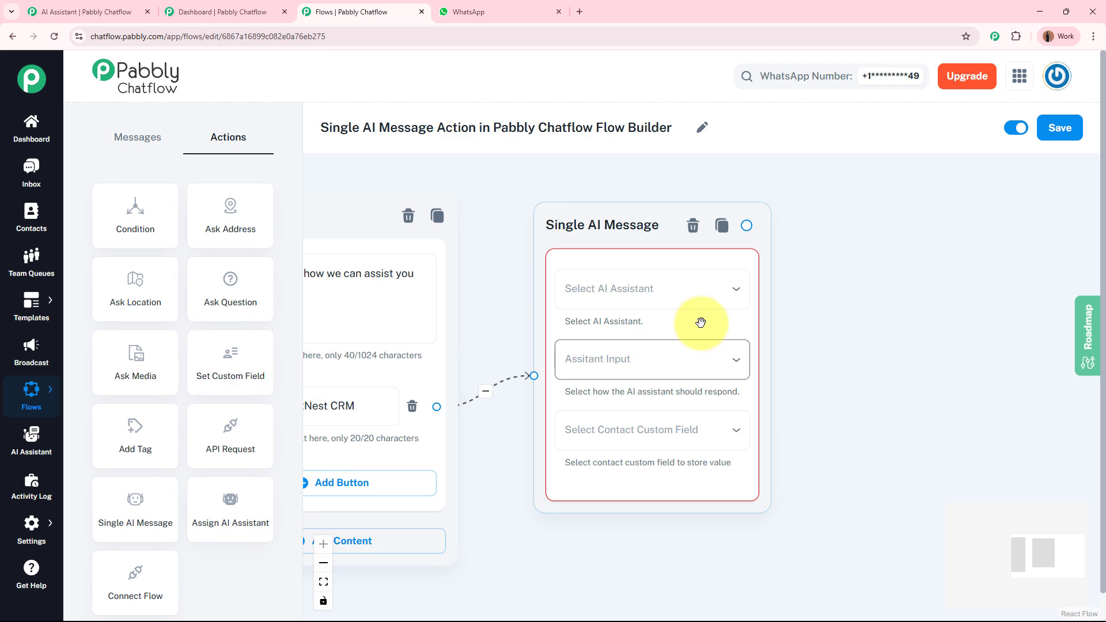
pyautogui.click(679, 285)
pyautogui.click(654, 324)
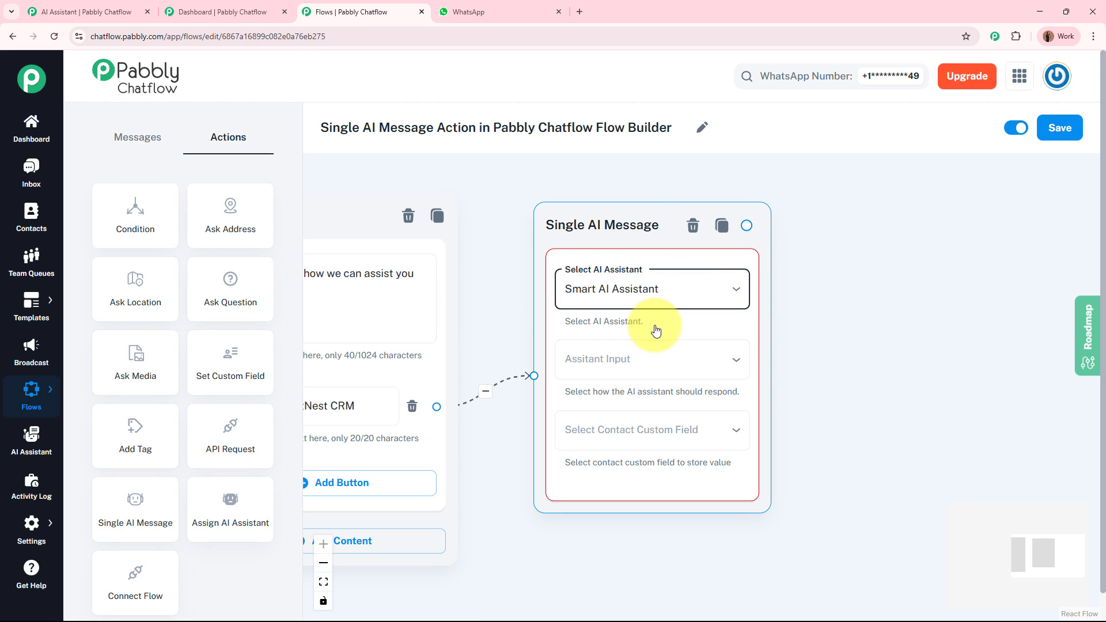
pyautogui.click(629, 364)
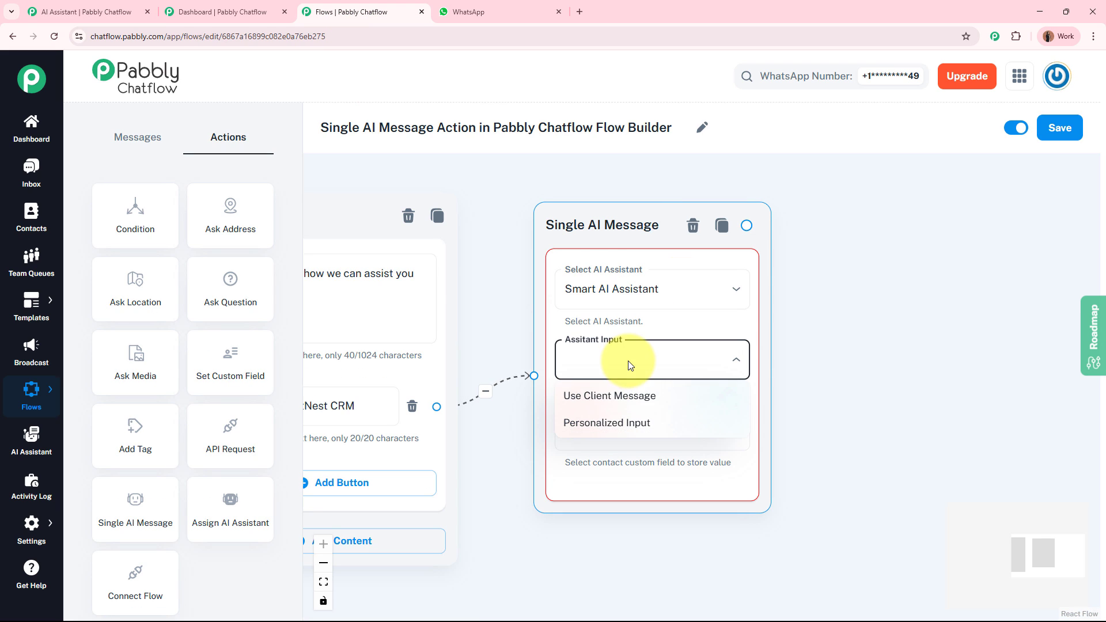
pyautogui.click(634, 422)
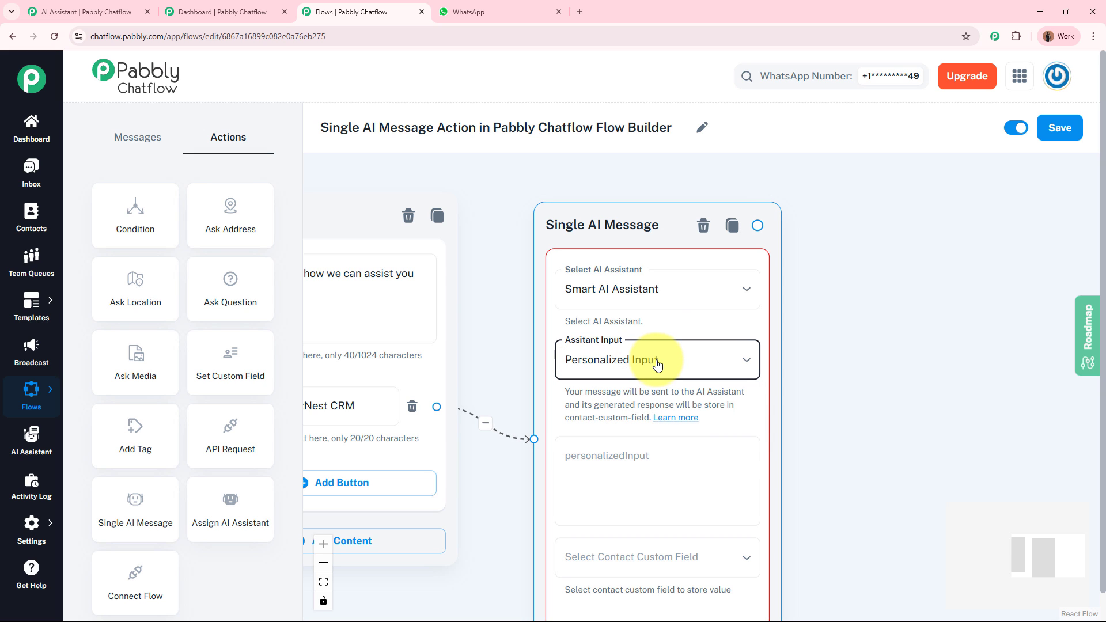
pyautogui.moveTo(875, 474); pyautogui.dragTo(848, 417)
pyautogui.click(652, 406)
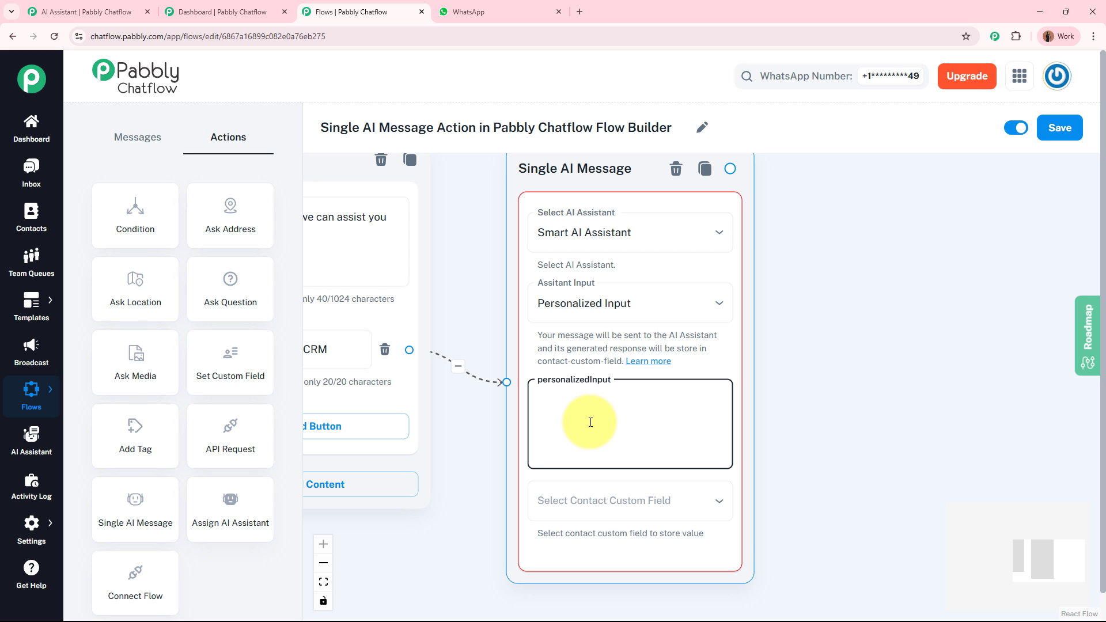
# Check the assistant input setting of the first flow's Single AI Message node for comparison
pyautogui.click(256, 12)
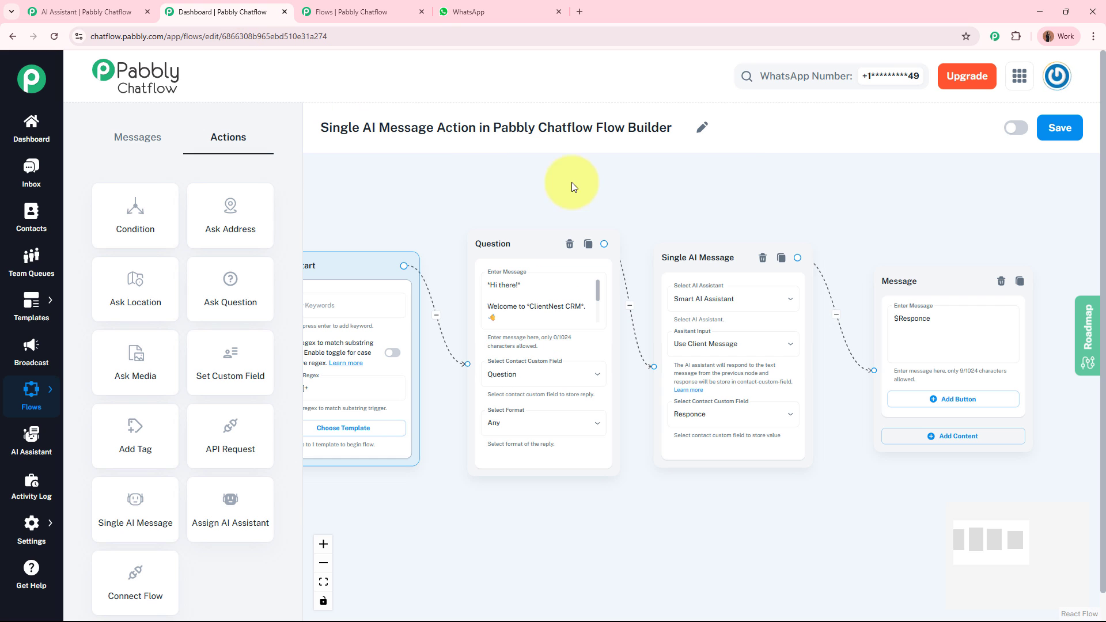
pyautogui.scroll(5, 753, 210)
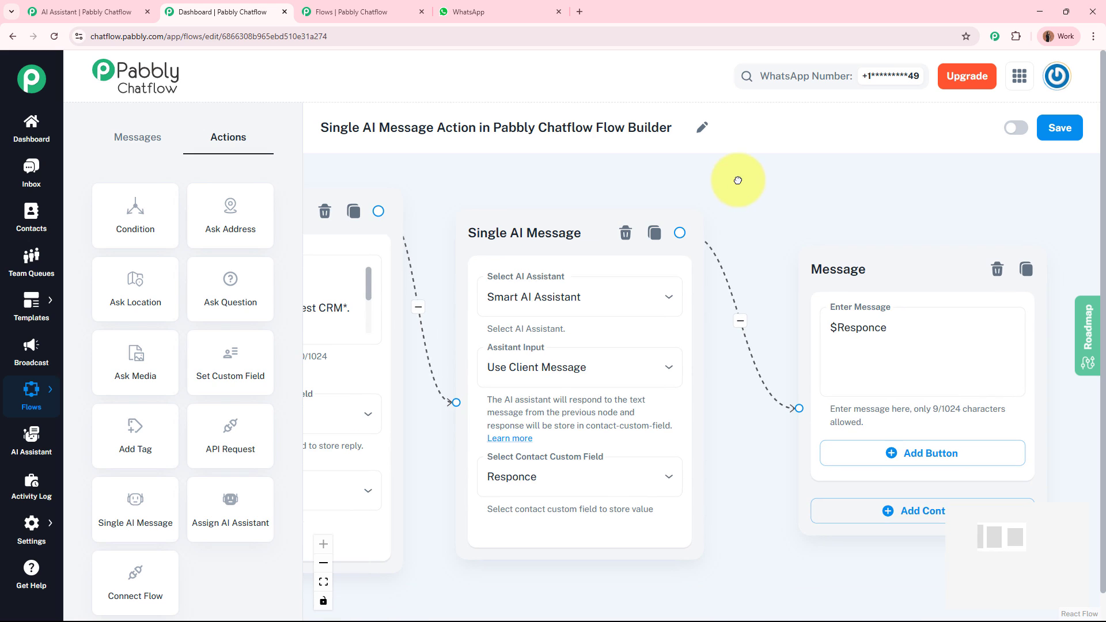
pyautogui.click(624, 349)
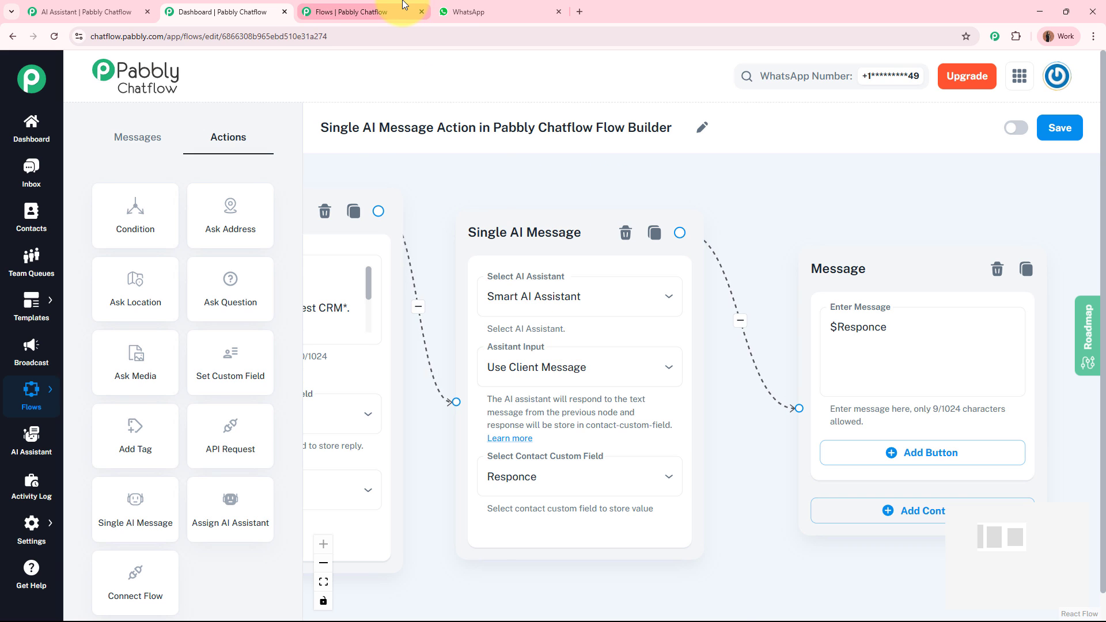
pyautogui.click(358, 12)
# Enter a personalized input prompt in the second flow's Single AI Message: use $FullName and explain ClientNest CRM's main features in a friendly, clear, professional tone
pyautogui.click(613, 442)
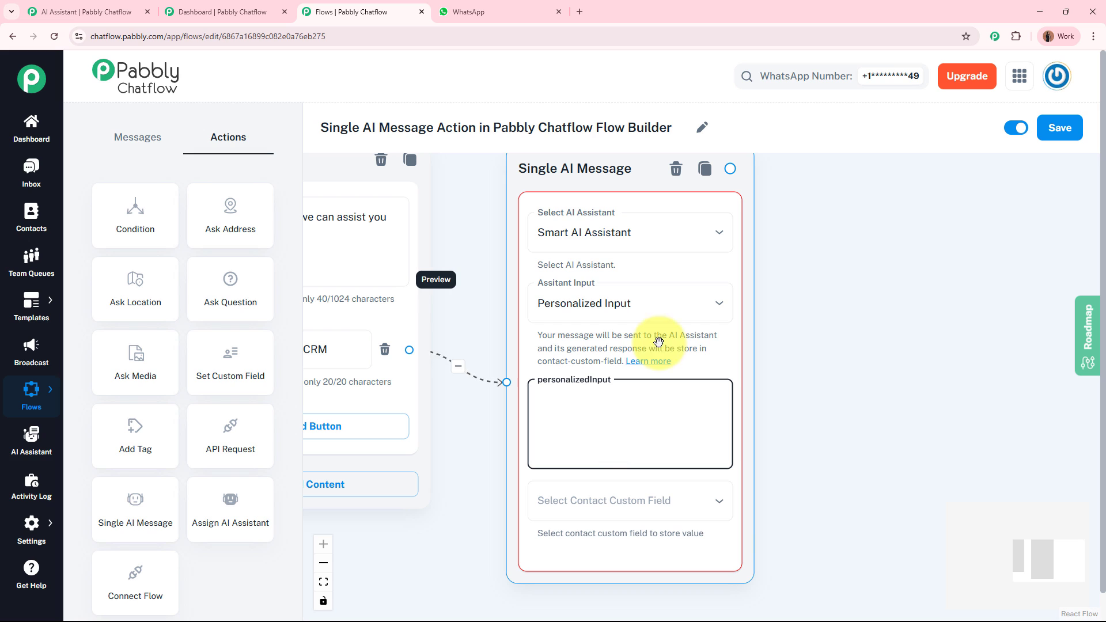
pyautogui.click(345, 346)
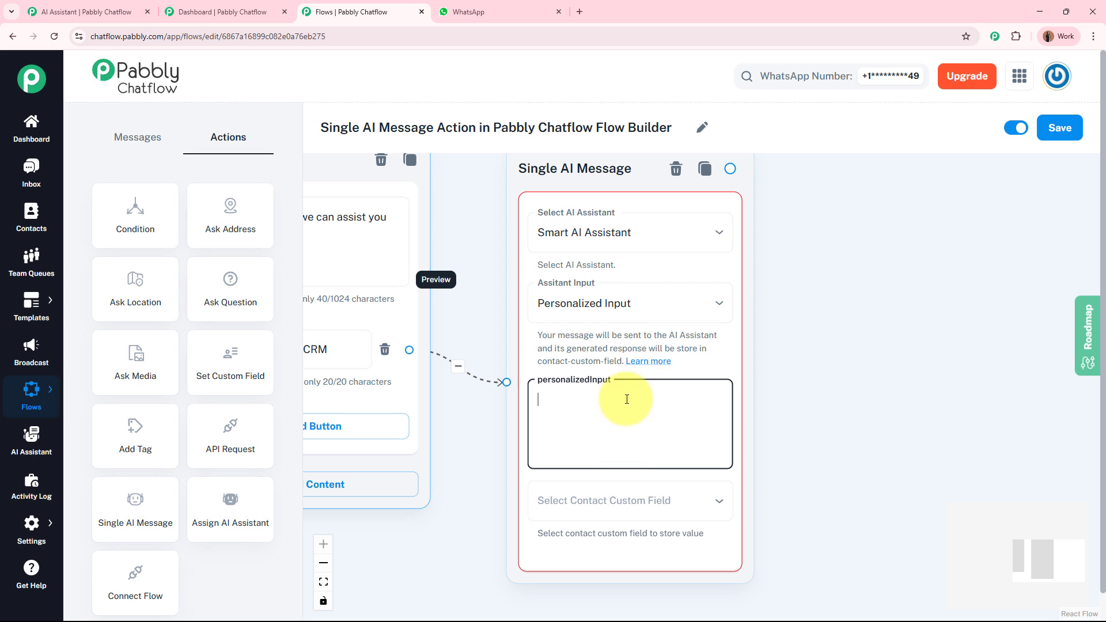
pyautogui.click(612, 409)
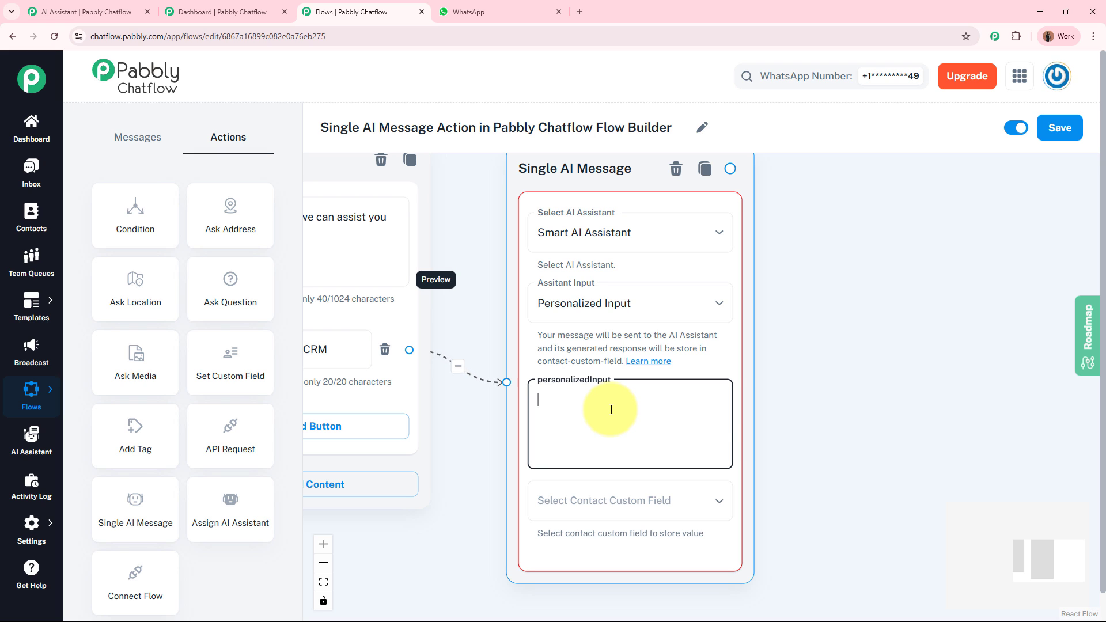
pyautogui.hotkey('ctrl', 'v')
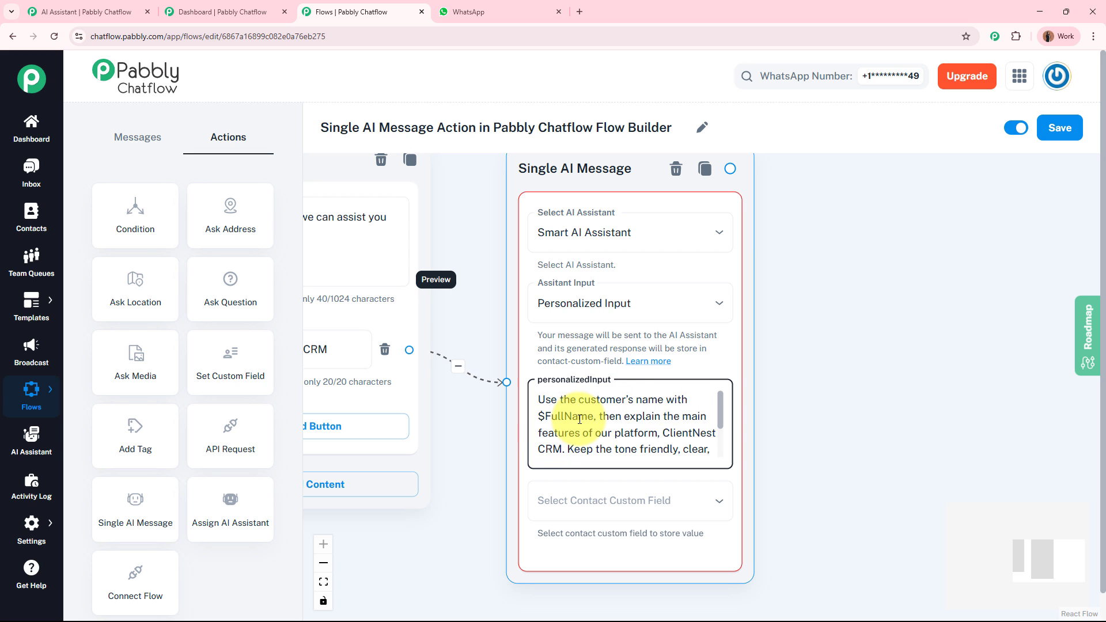
pyautogui.click(815, 388)
# Compare the $FullName variable in the personalized prompt with the contact custom field chosen in the Question node
pyautogui.scroll(-2, 890, 391)
pyautogui.moveTo(889, 391); pyautogui.dragTo(1076, 352)
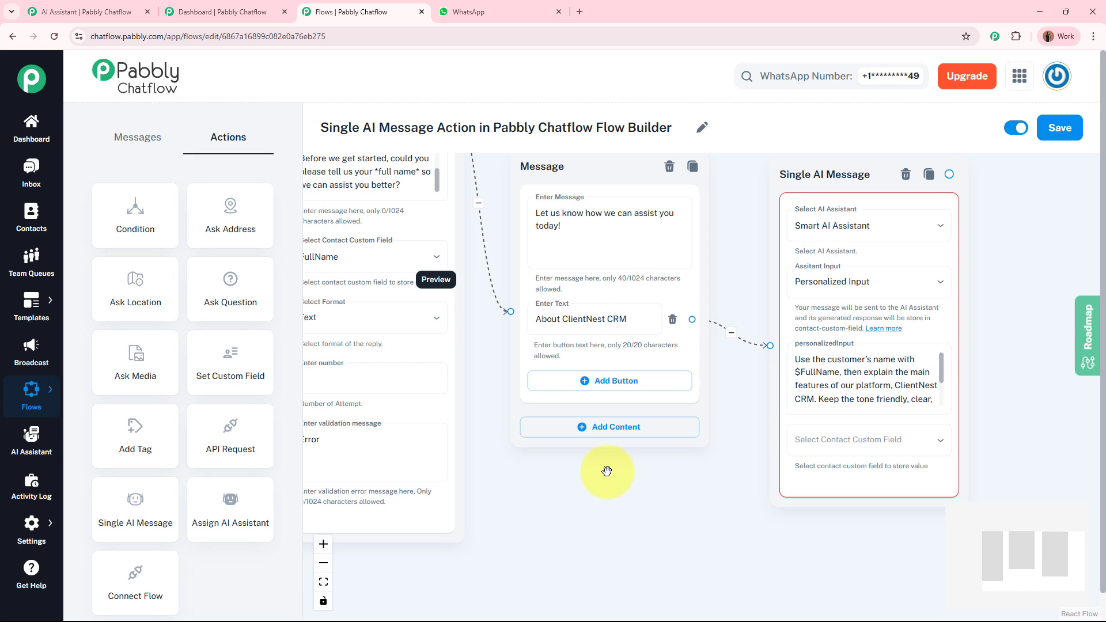
pyautogui.moveTo(613, 484); pyautogui.dragTo(696, 502)
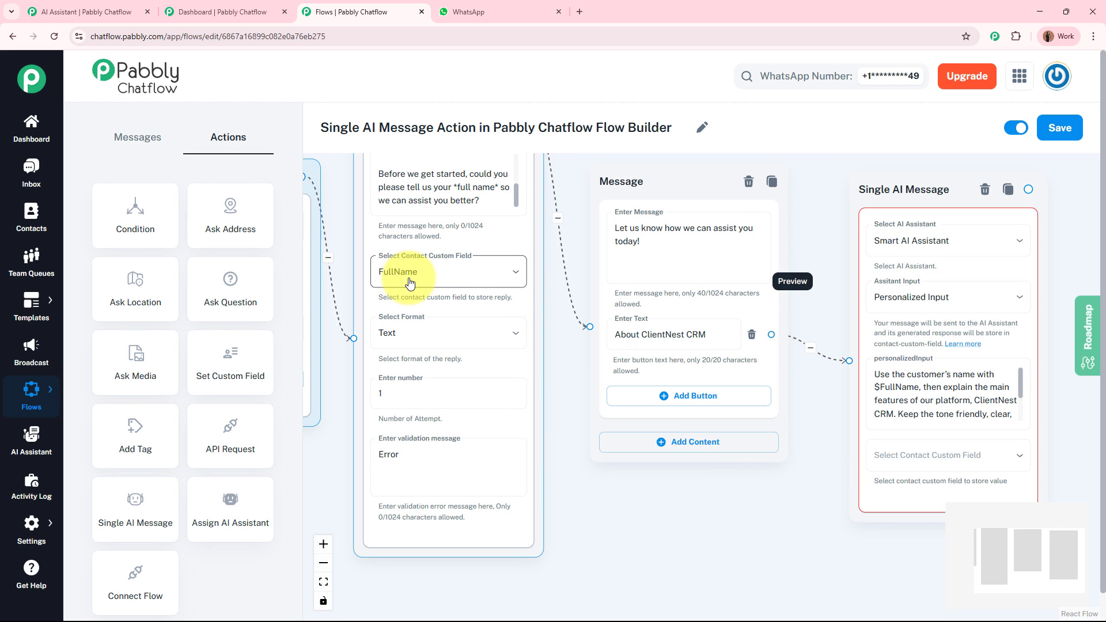
pyautogui.moveTo(768, 504); pyautogui.dragTo(353, 494)
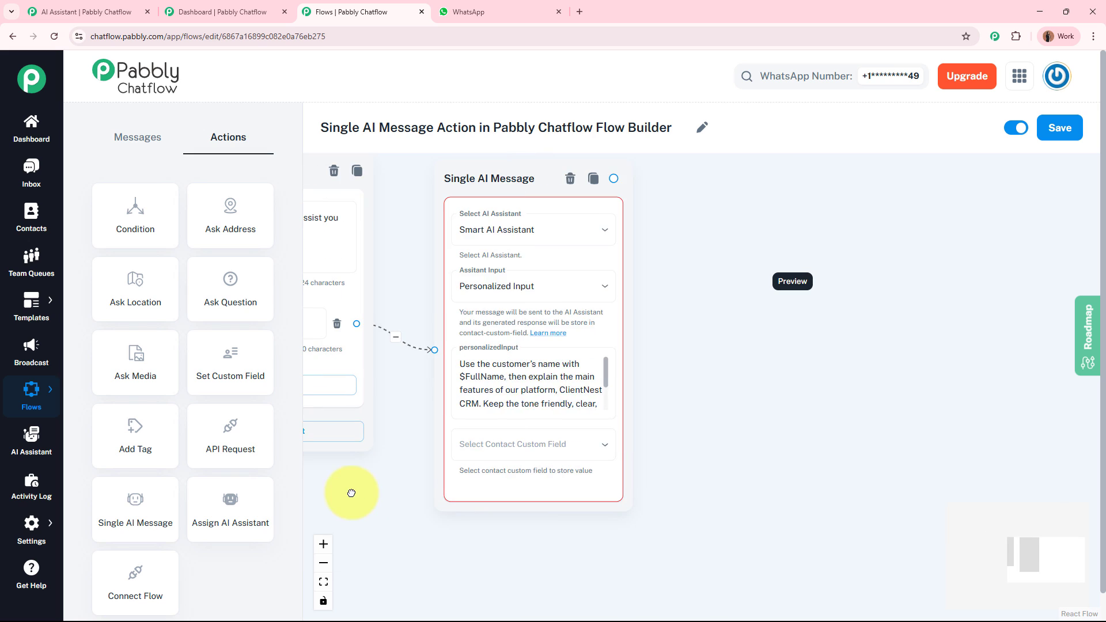
pyautogui.scroll(2, 576, 392)
pyautogui.moveTo(786, 411); pyautogui.dragTo(824, 412)
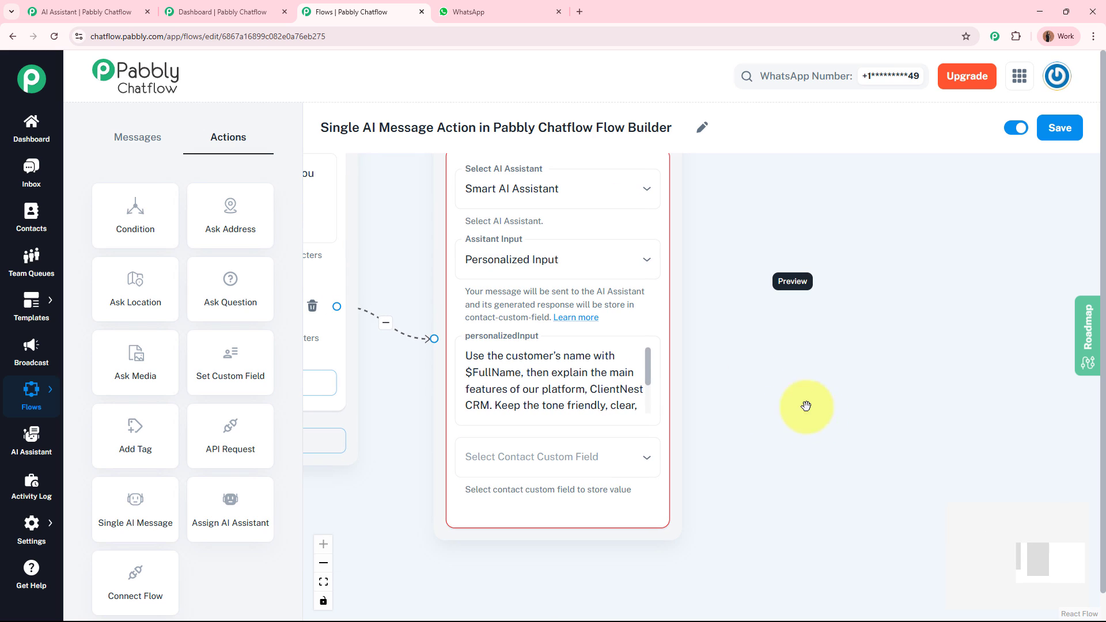
pyautogui.click(469, 375)
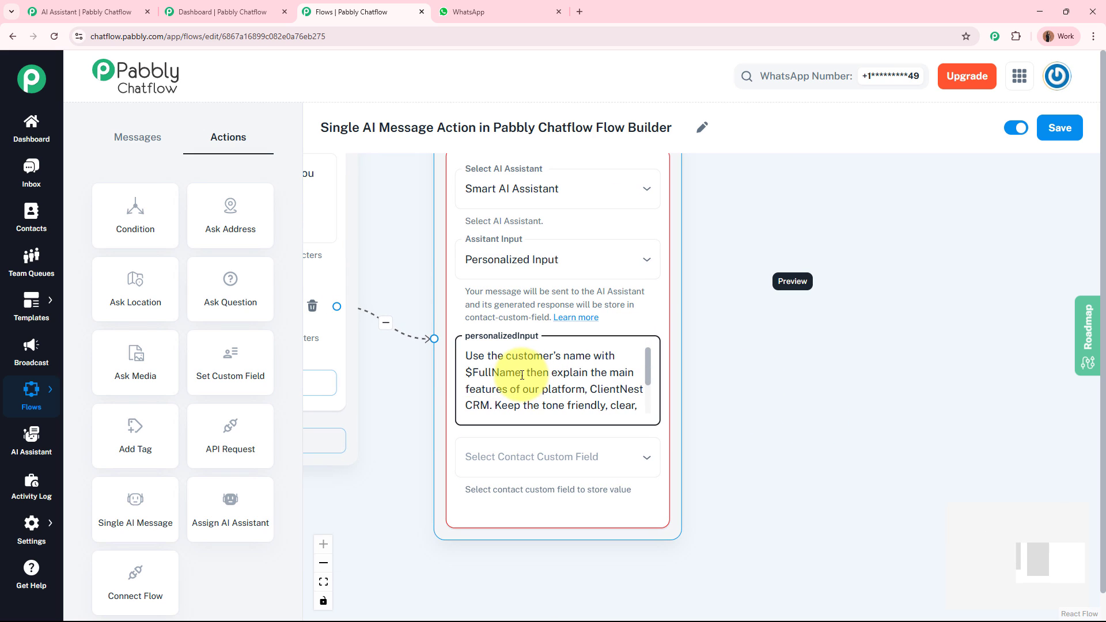
pyautogui.click(522, 375)
pyautogui.click(856, 374)
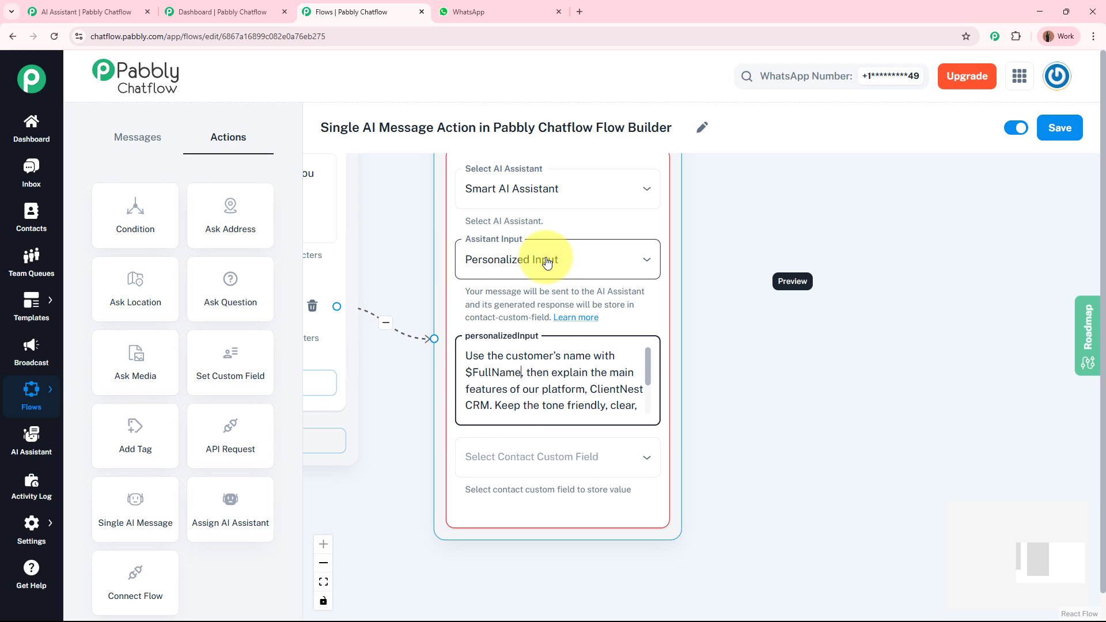
# Review the first flow's assistant input setting again and read the second flow's personalized prompt through to its end
pyautogui.hotkey('ctrl', 'shift', 'Tab')
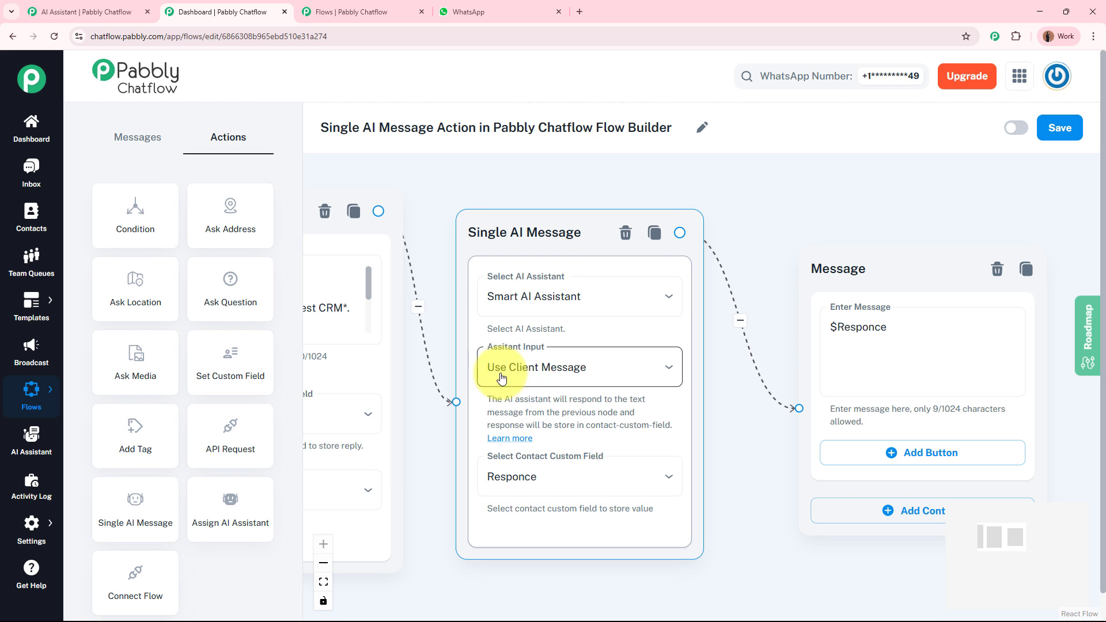
pyautogui.click(365, 5)
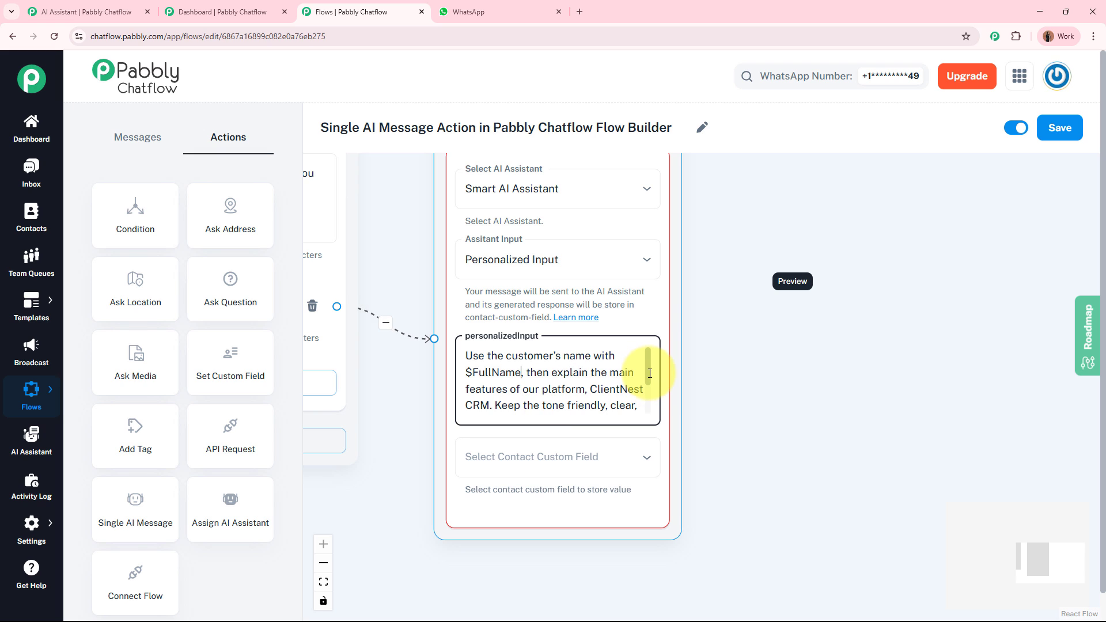
pyautogui.moveTo(650, 373); pyautogui.dragTo(650, 401)
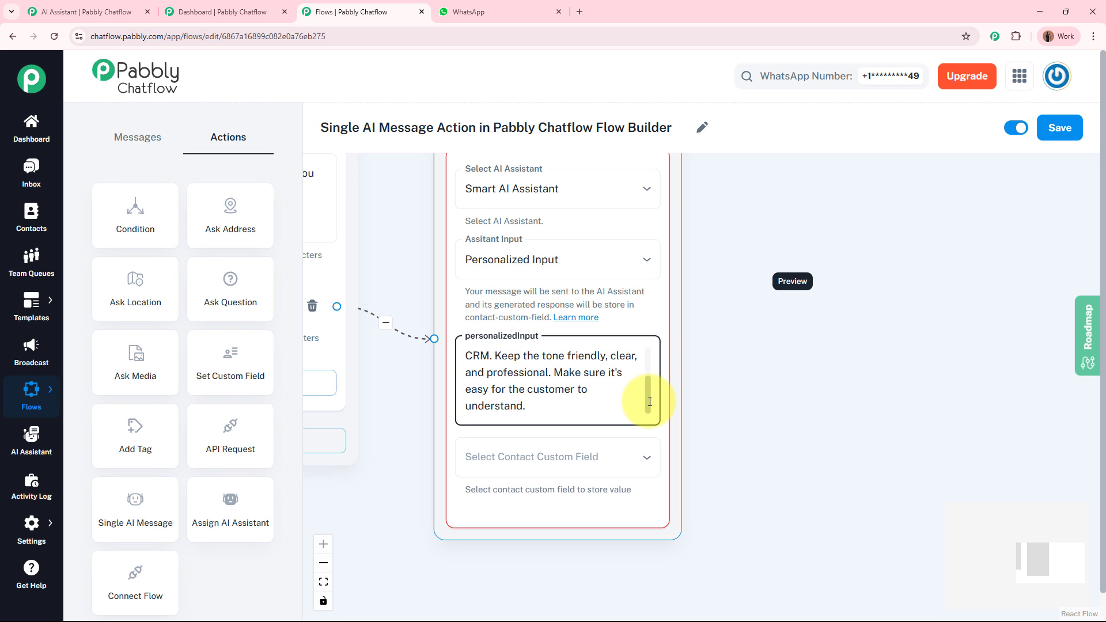
pyautogui.moveTo(650, 401); pyautogui.dragTo(637, 370)
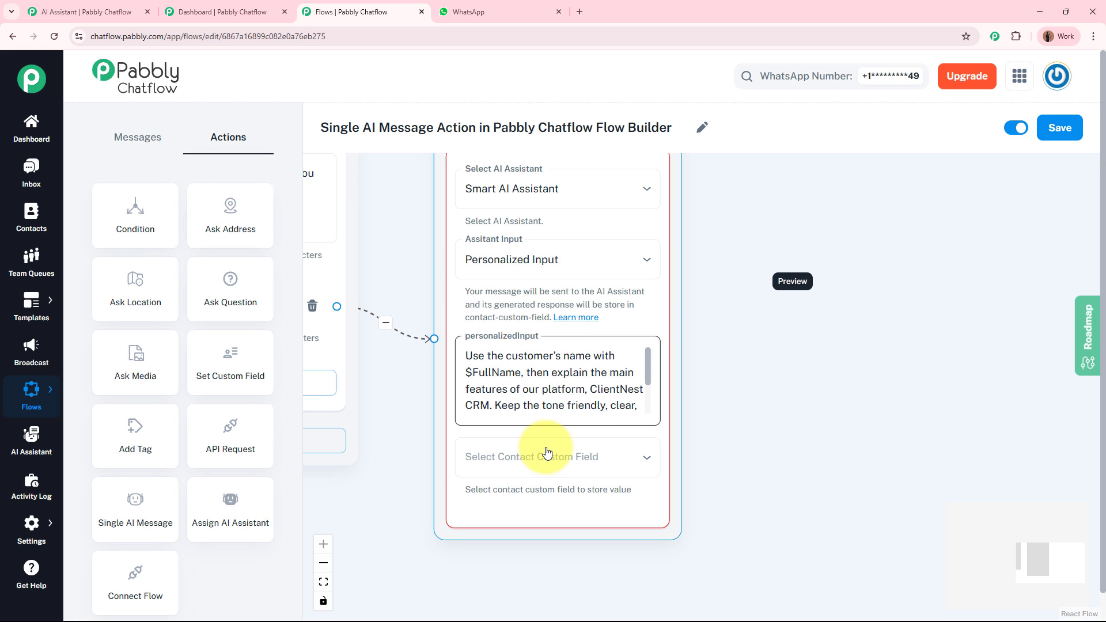
# Set the second flow's Single AI Message contact custom field to Responce and connect a new Text + Button message to its output
pyautogui.click(498, 472)
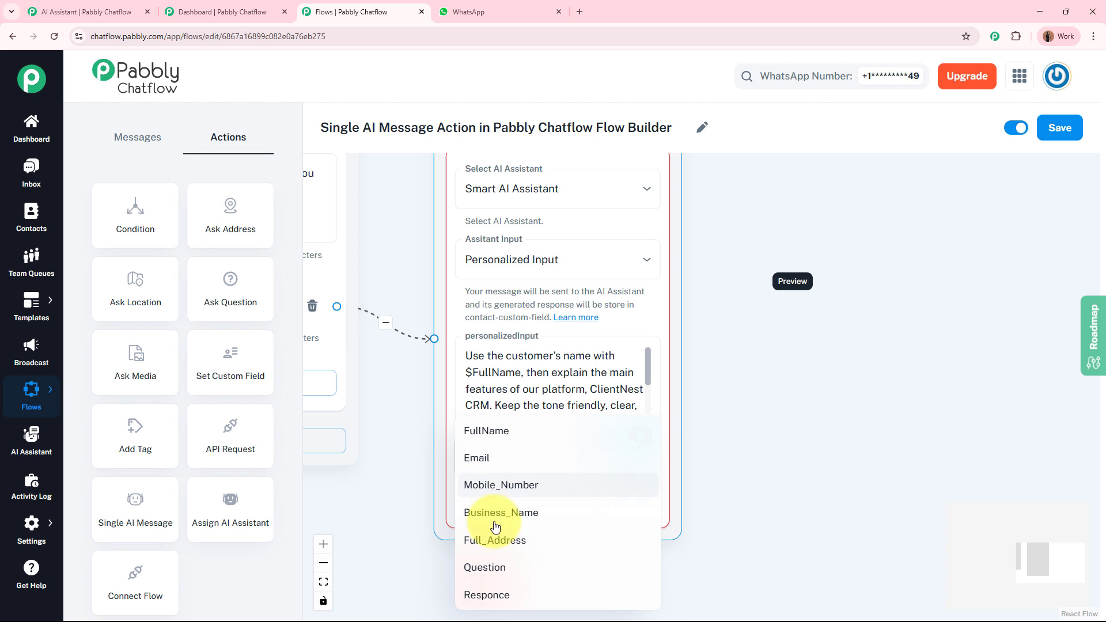
pyautogui.click(486, 594)
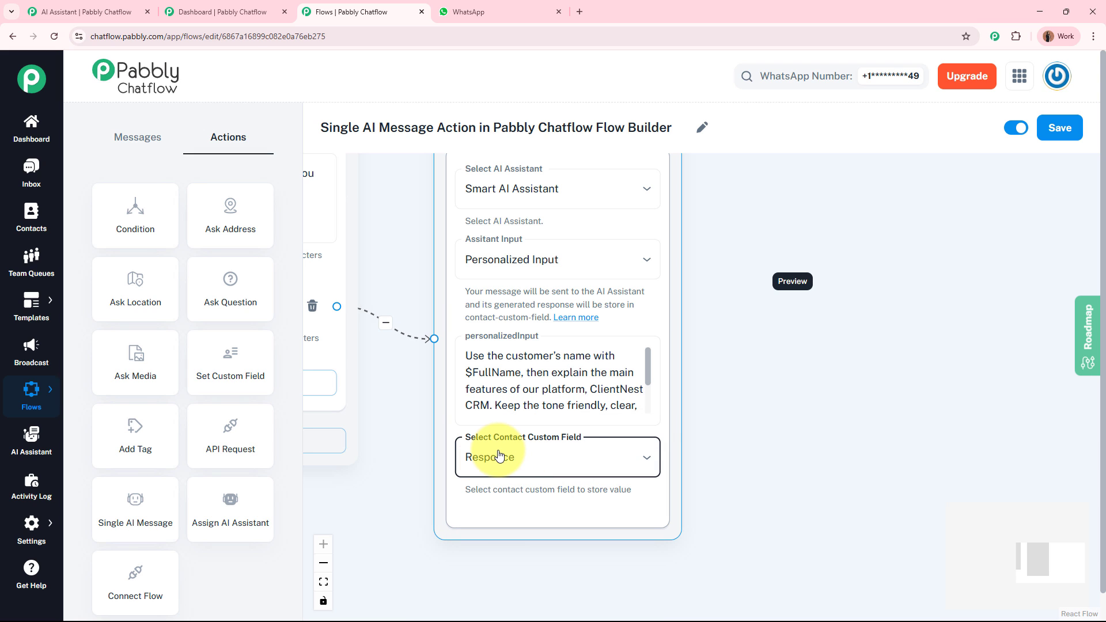
pyautogui.moveTo(834, 351); pyautogui.dragTo(684, 389)
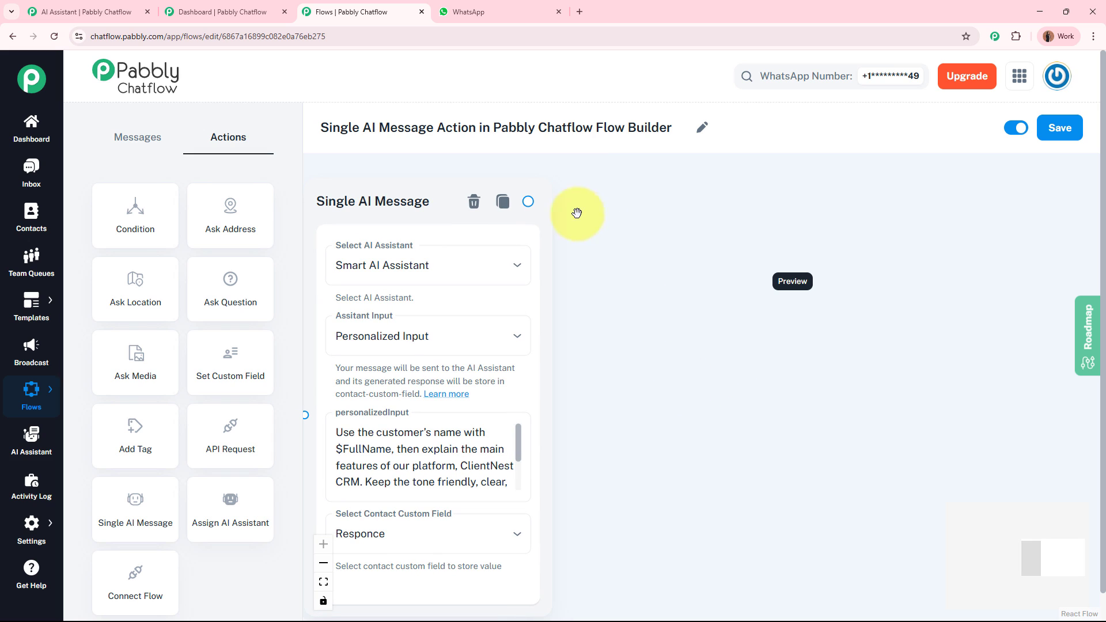
pyautogui.moveTo(528, 201); pyautogui.dragTo(752, 319)
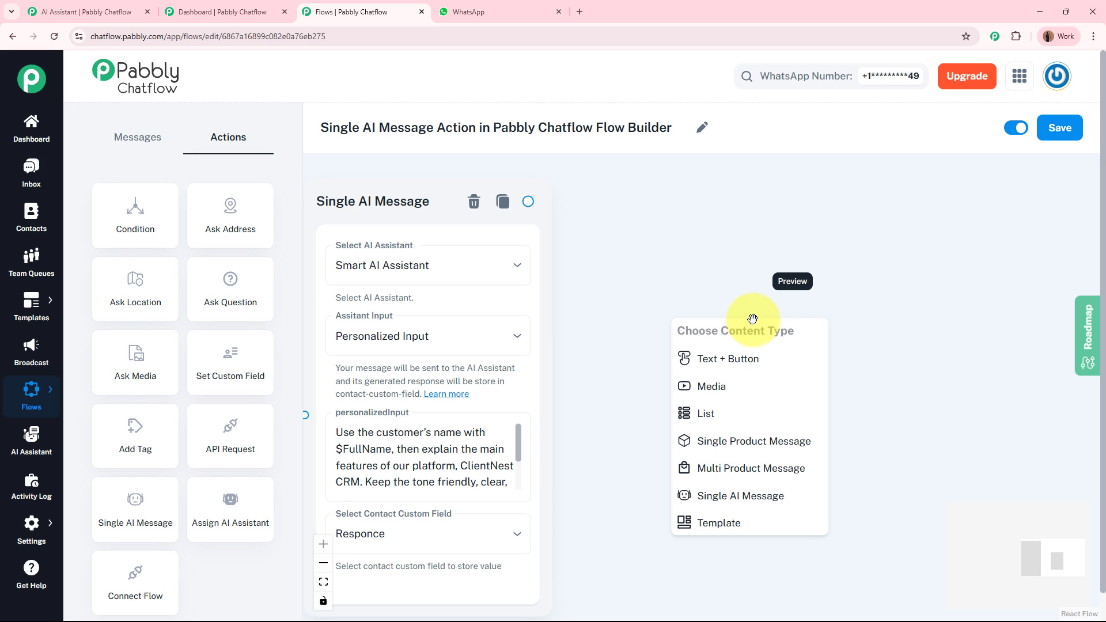
pyautogui.click(753, 375)
# Enter $Responce as the text of the new Message node and save the flow
pyautogui.click(743, 400)
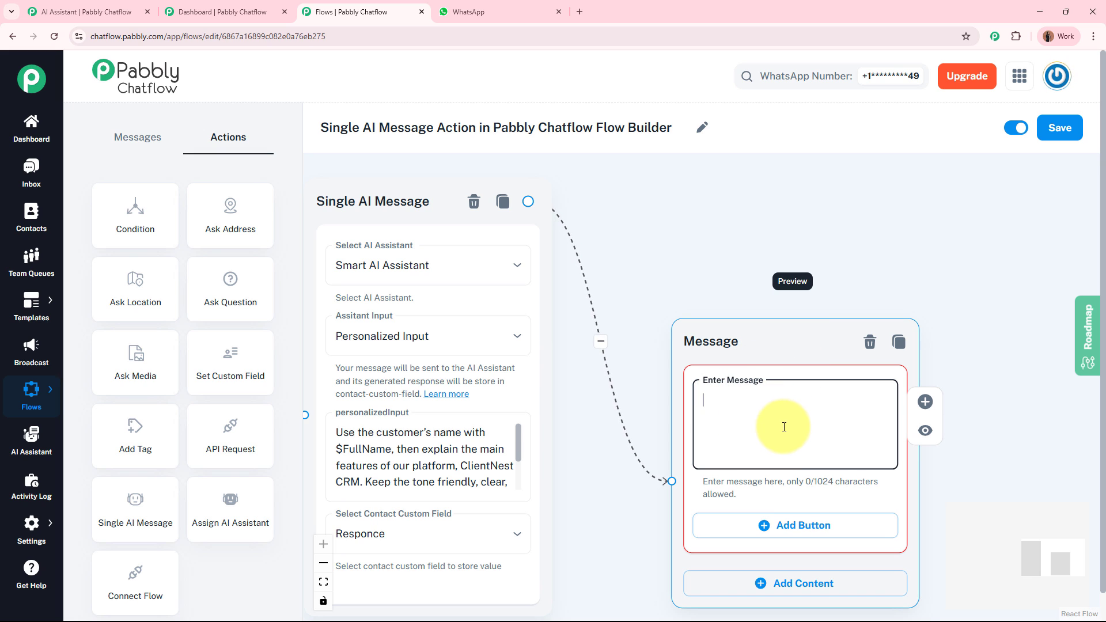
pyautogui.write('$Res')
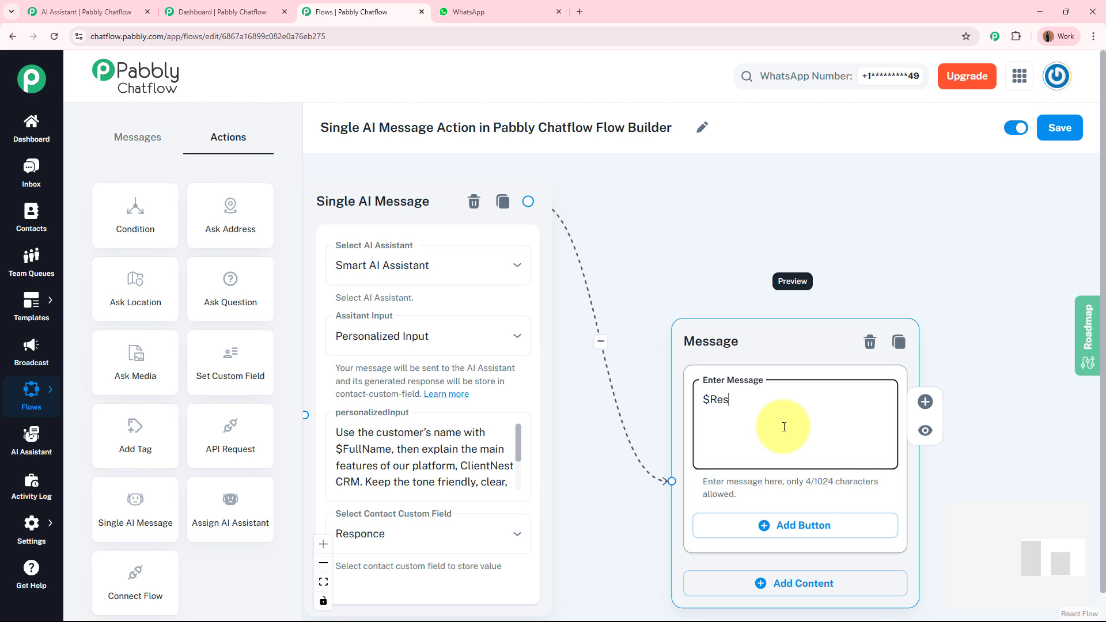
pyautogui.write('ponce')
pyautogui.scroll(-2, 687, 217)
pyautogui.moveTo(687, 218); pyautogui.dragTo(894, 237)
pyautogui.scroll(-3, 784, 225)
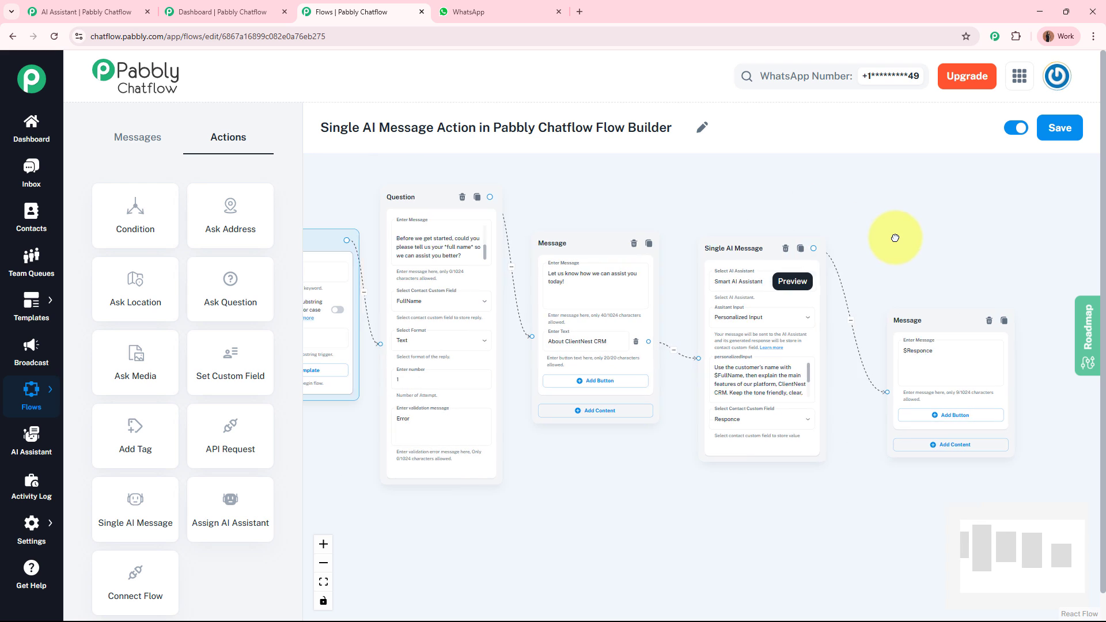
pyautogui.click(1059, 132)
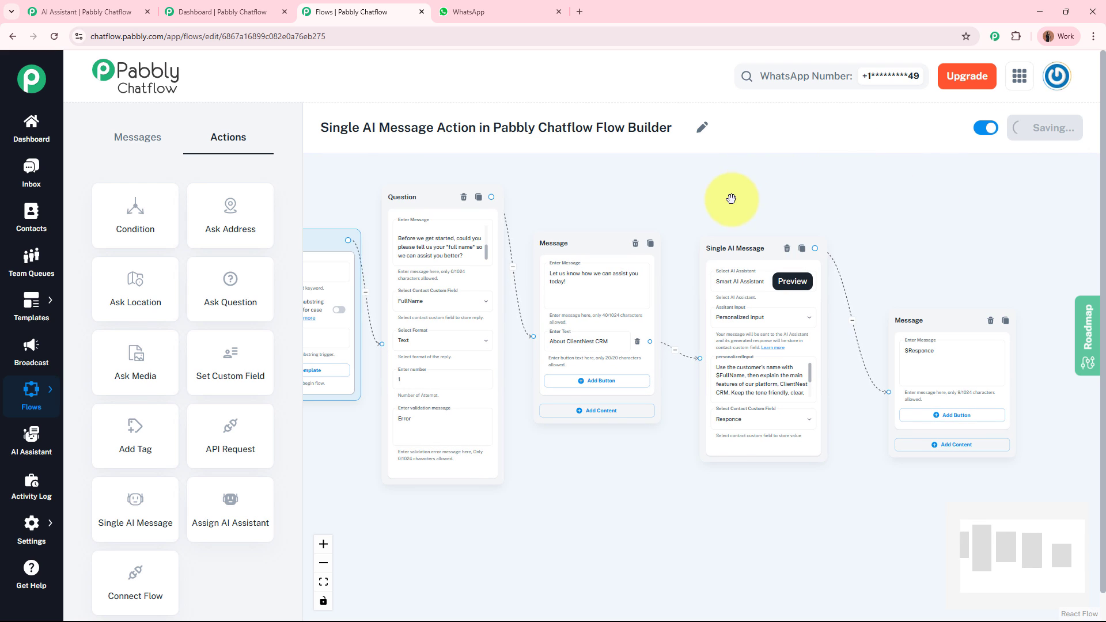
pyautogui.moveTo(733, 192); pyautogui.dragTo(808, 215)
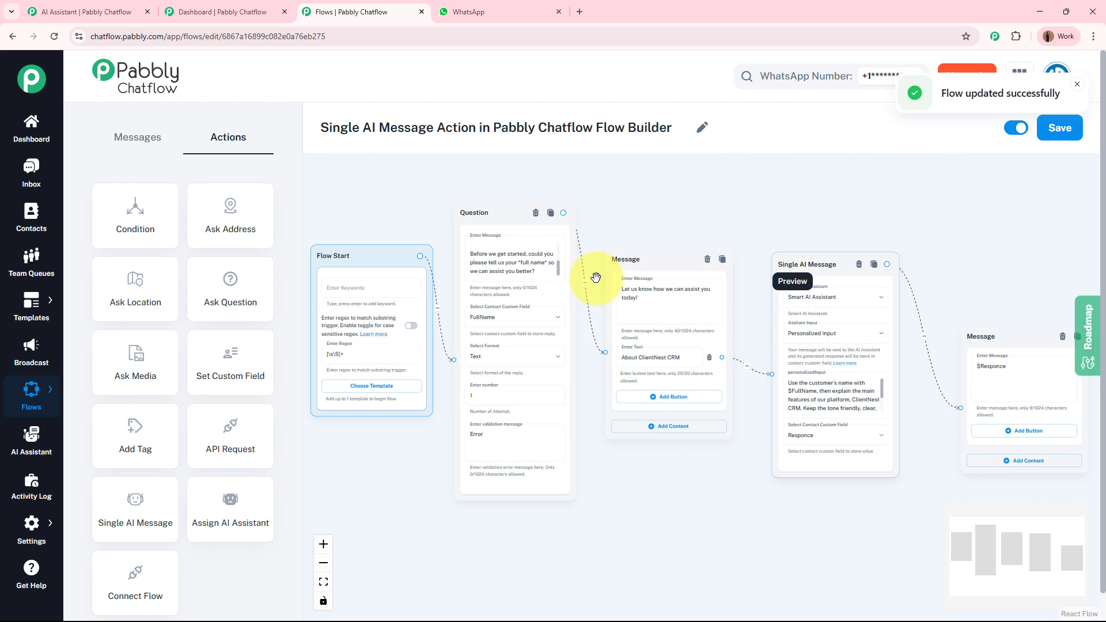
# Switch to WhatsApp and send "Hey I need Help" in the Pabbly Chatflow chat to trigger the flow
pyautogui.click(476, 7)
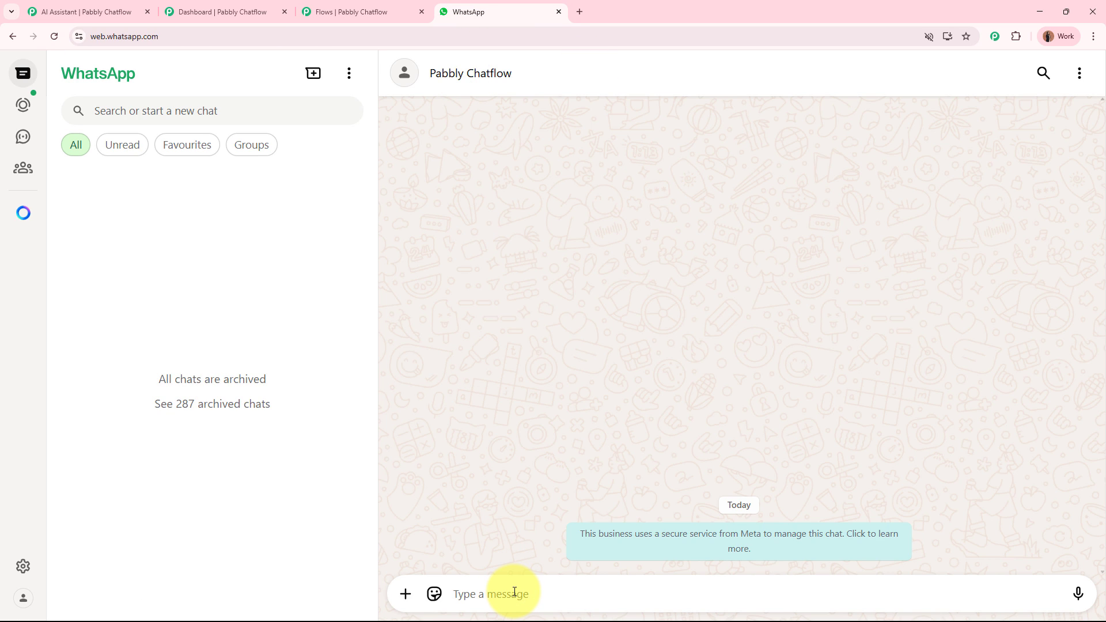
pyautogui.write('Hey I need Help')
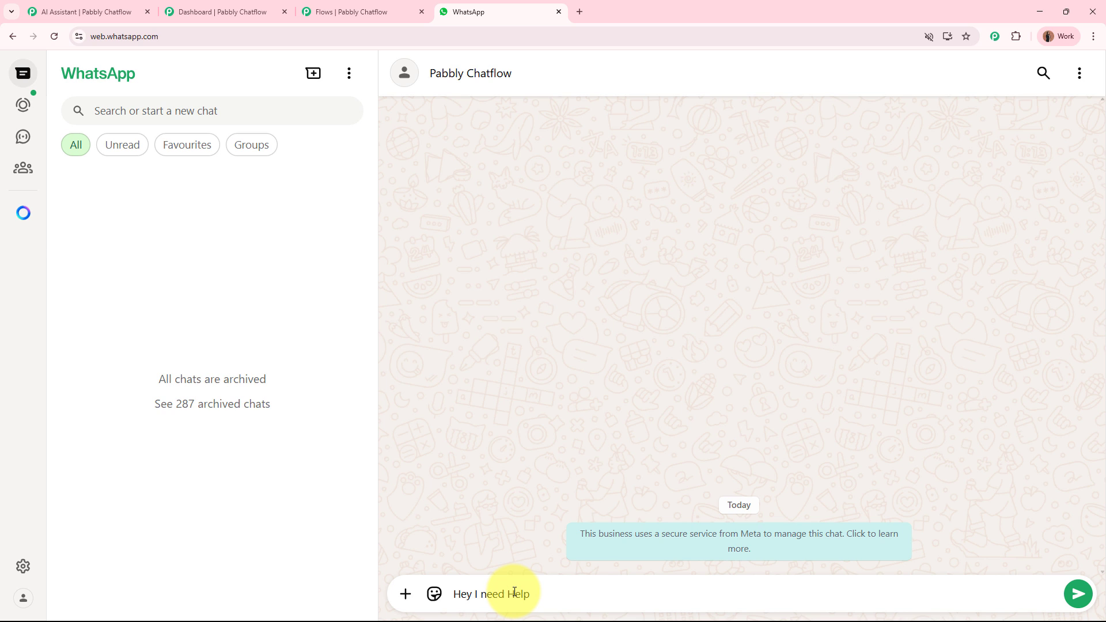
pyautogui.press('Return')
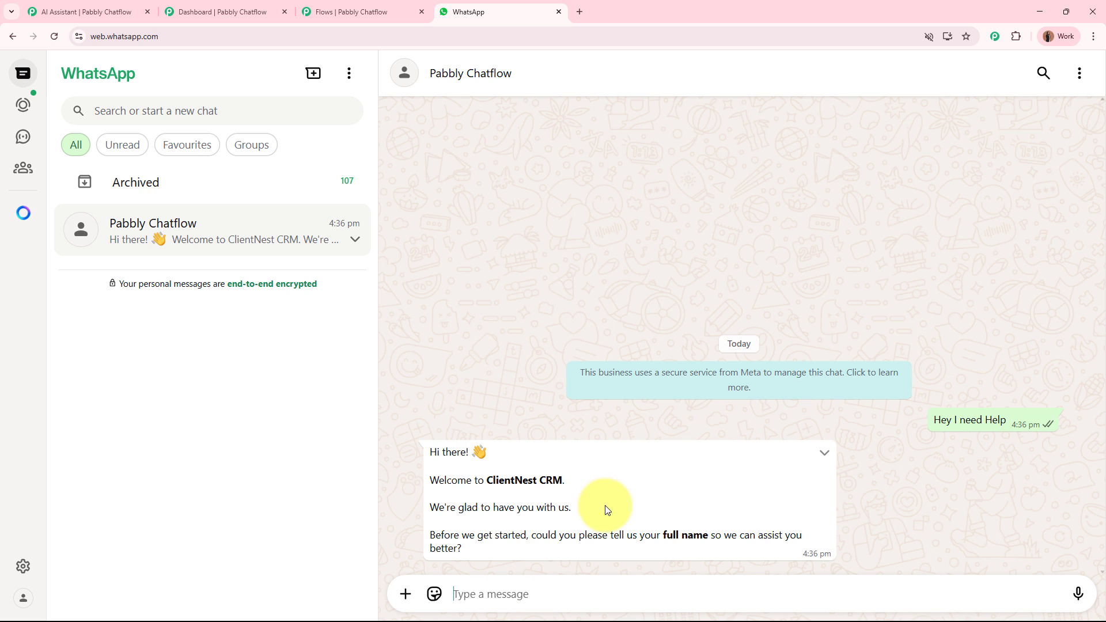
# Answer the chatbot's question with the test customer's full name and choose the About ClientNest CRM reply
pyautogui.write('Test User')
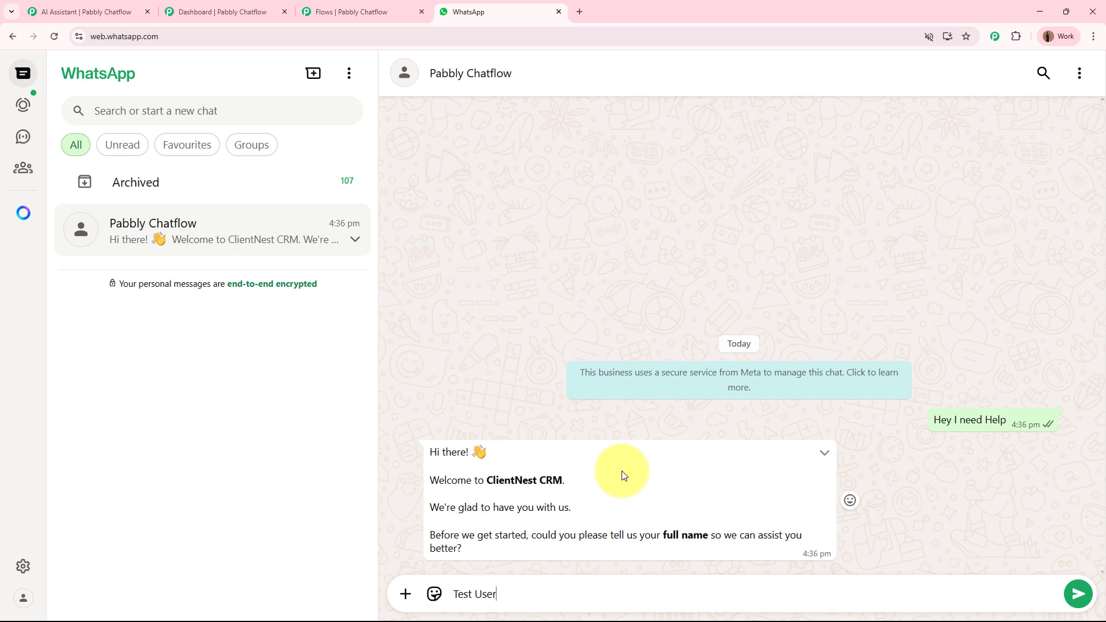
pyautogui.press('Return')
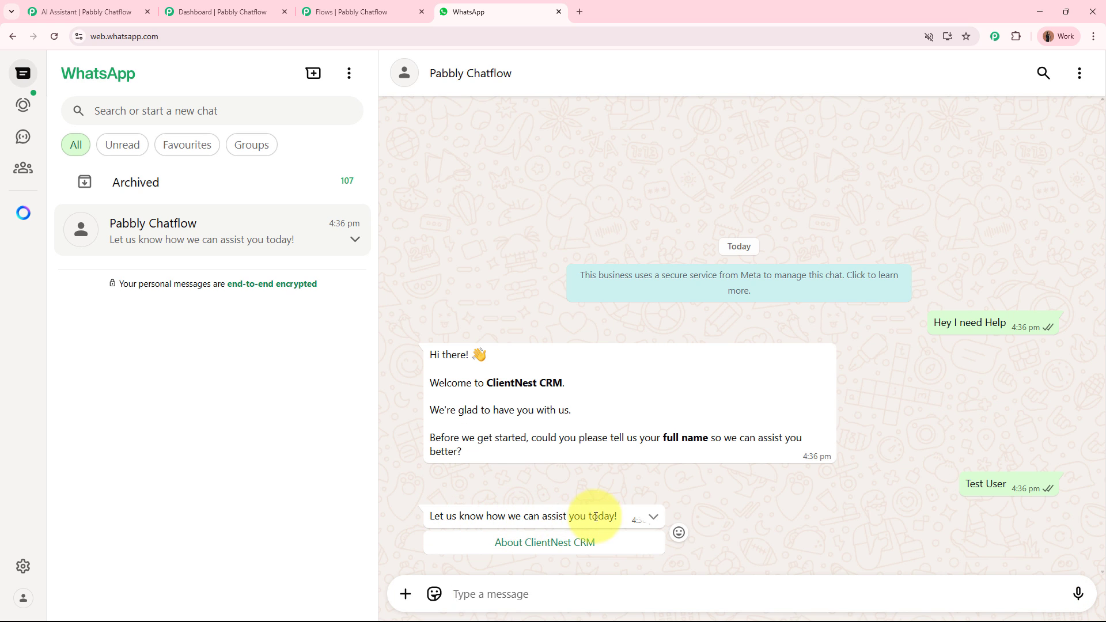
pyautogui.click(574, 550)
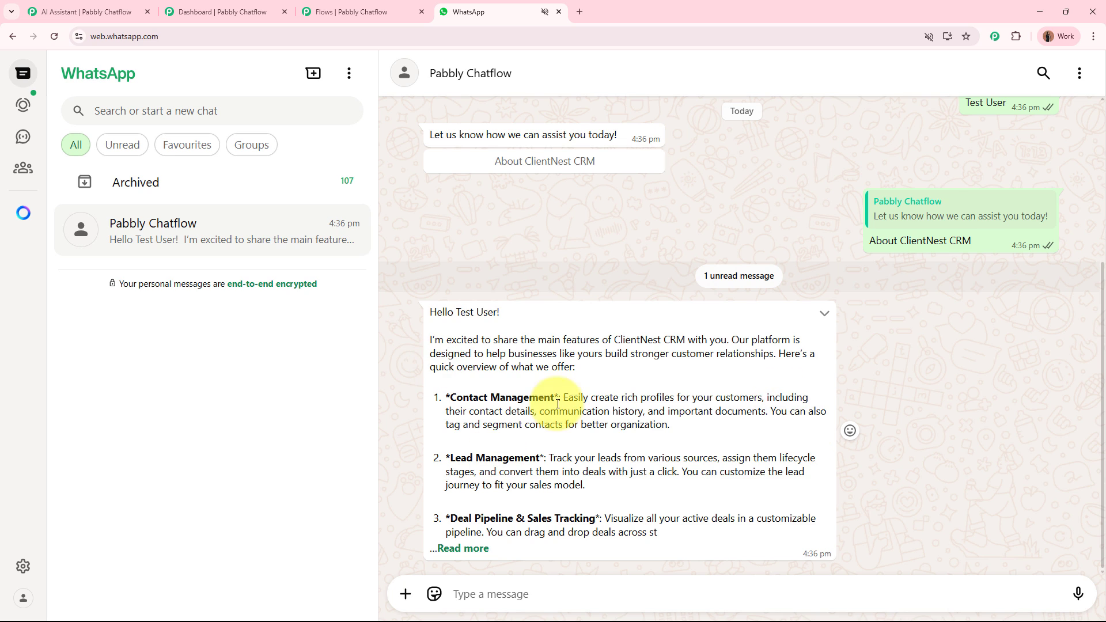
# Compare the name in the AI reply's greeting with the name sent earlier in the chat, and examine the reply's introduction
pyautogui.moveTo(431, 311); pyautogui.dragTo(504, 311)
pyautogui.click(505, 324)
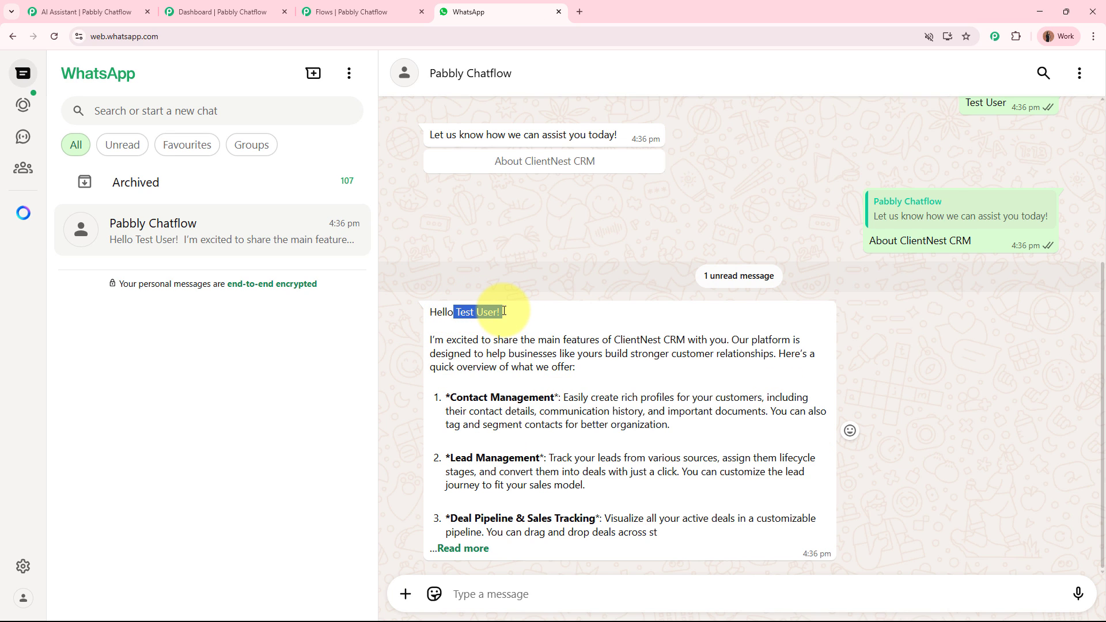
pyautogui.scroll(4, 999, 356)
pyautogui.moveTo(967, 332); pyautogui.dragTo(1006, 328)
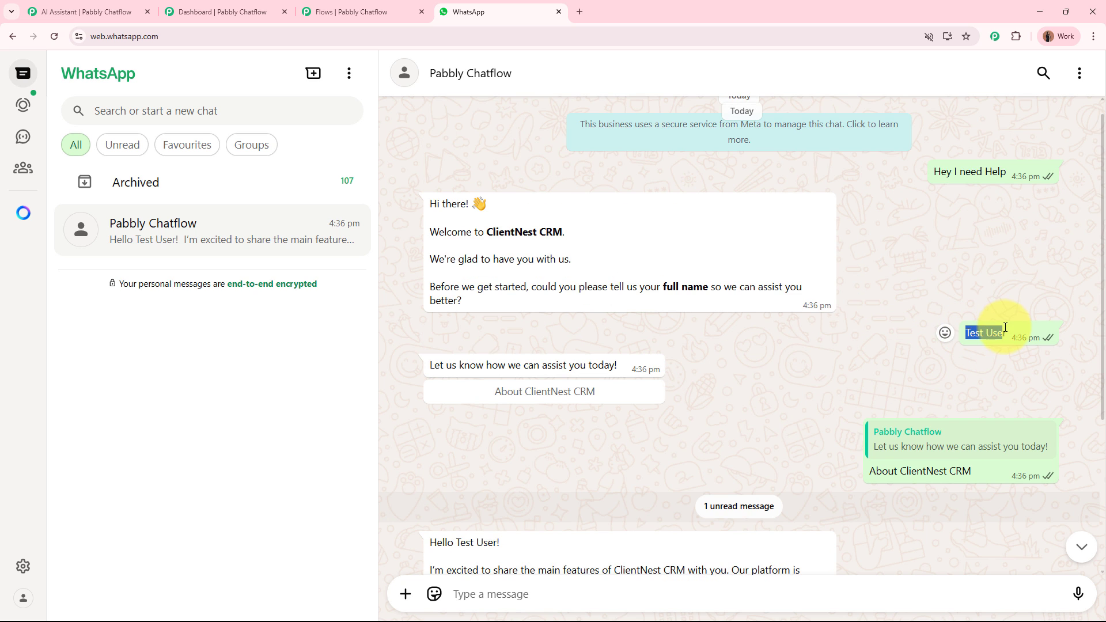
pyautogui.click(814, 399)
pyautogui.scroll(-4, 813, 397)
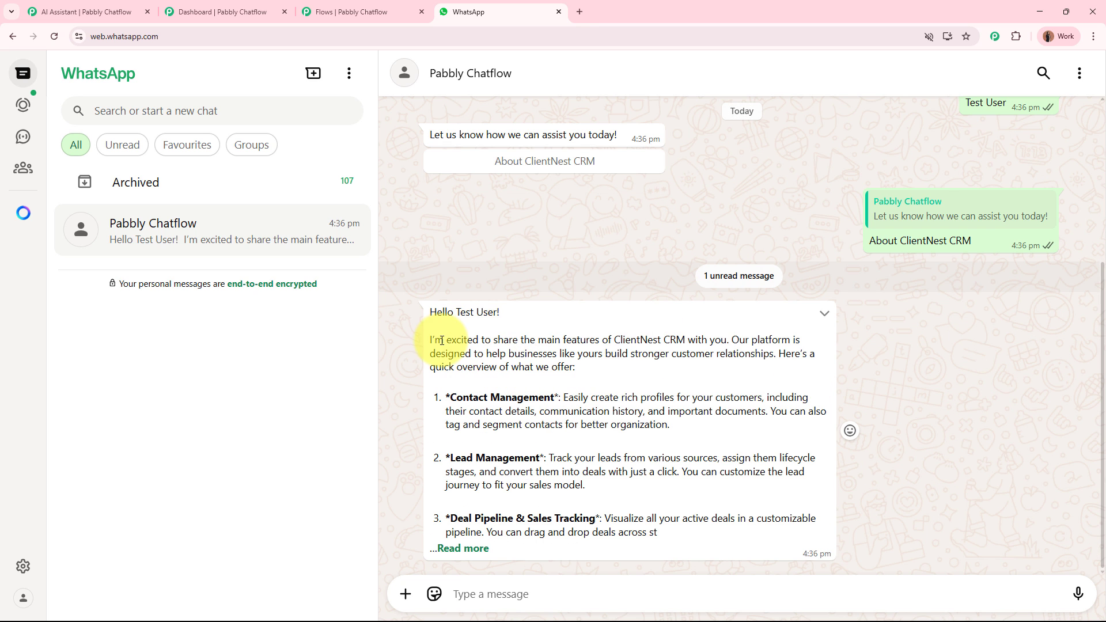
pyautogui.moveTo(432, 336); pyautogui.dragTo(760, 356)
pyautogui.click(713, 378)
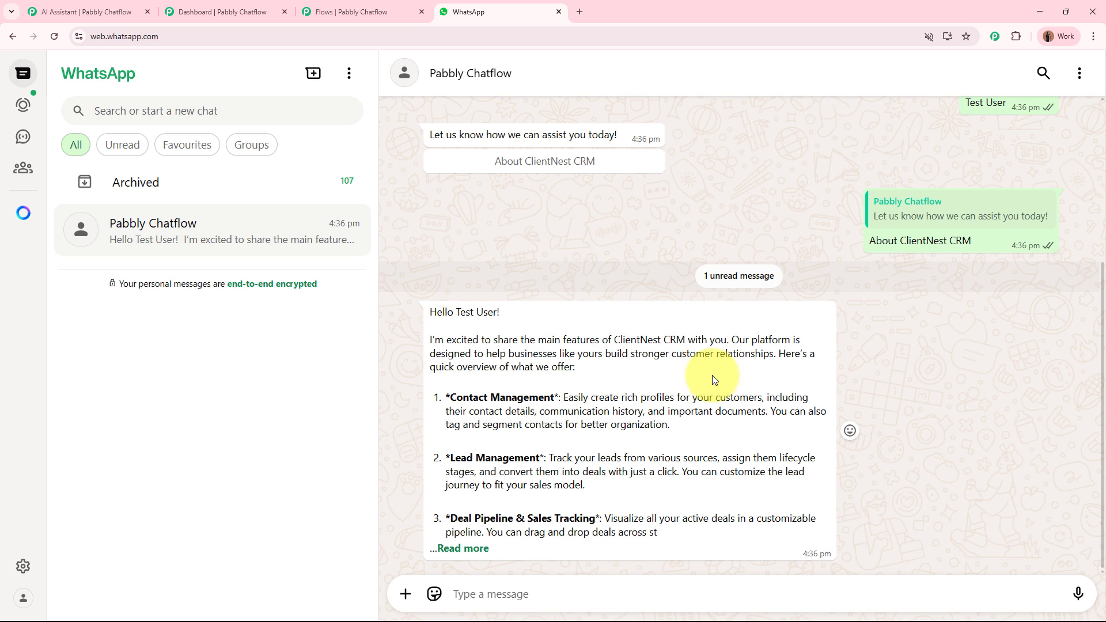
# Expand the AI reply and read its full list of ClientNest CRM features through to the closing lines
pyautogui.click(470, 548)
pyautogui.scroll(-5, 596, 483)
pyautogui.scroll(-3, 576, 473)
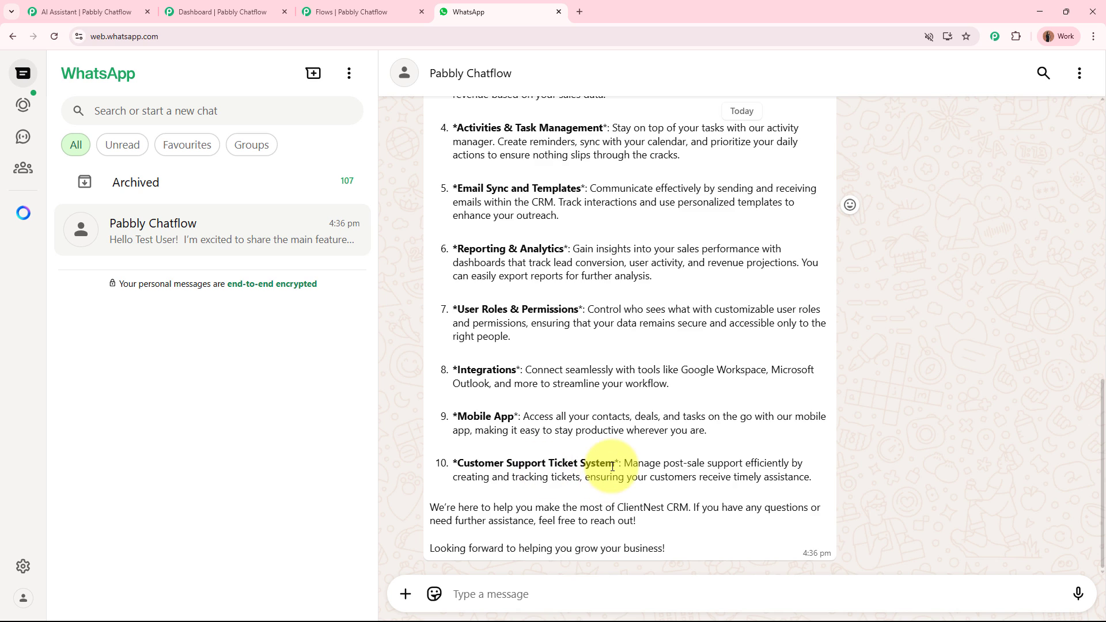
pyautogui.scroll(7, 604, 468)
pyautogui.scroll(-6, 617, 480)
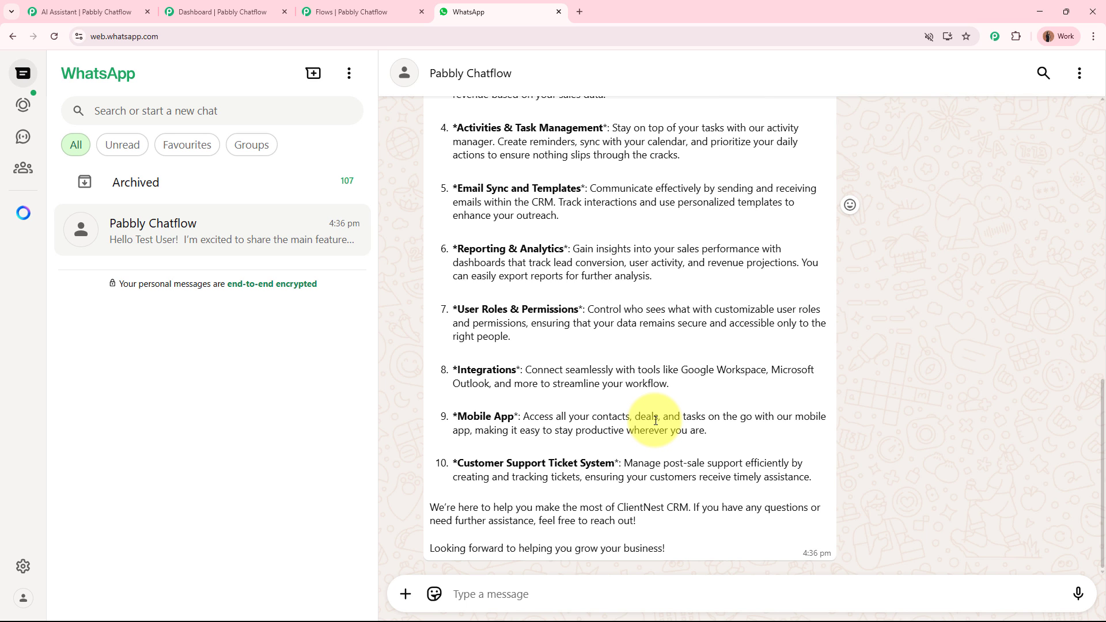
# Return to the flow in Pabbly Chatflow and review the Single AI Message's personalized input and its connections to the neighbouring blocks
pyautogui.click(361, 13)
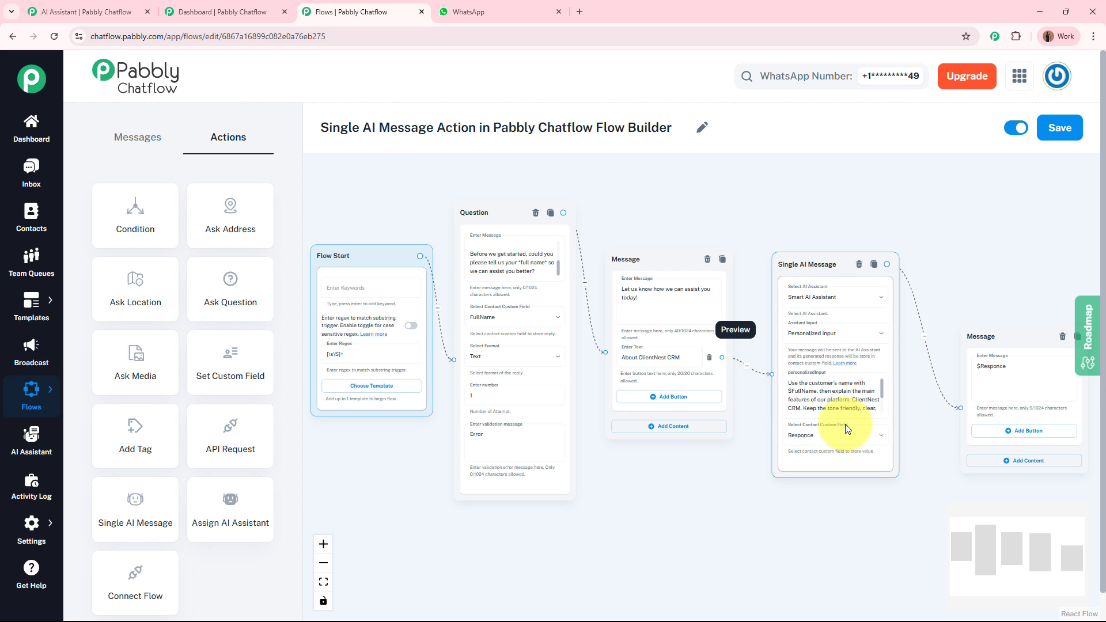
pyautogui.scroll(5, 845, 424)
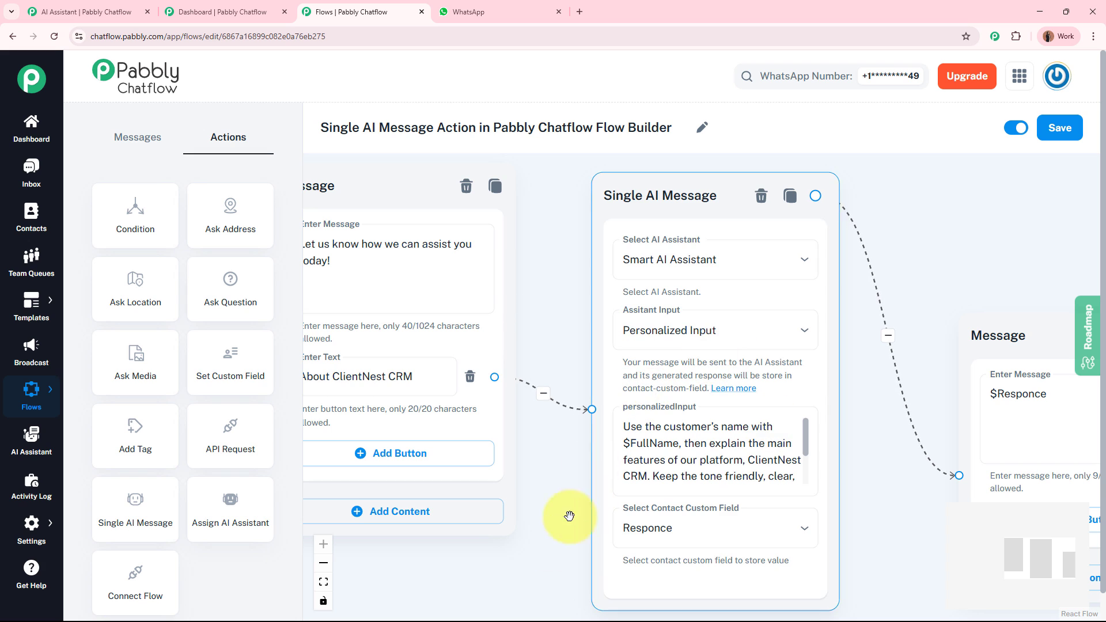
pyautogui.moveTo(555, 559); pyautogui.dragTo(650, 472)
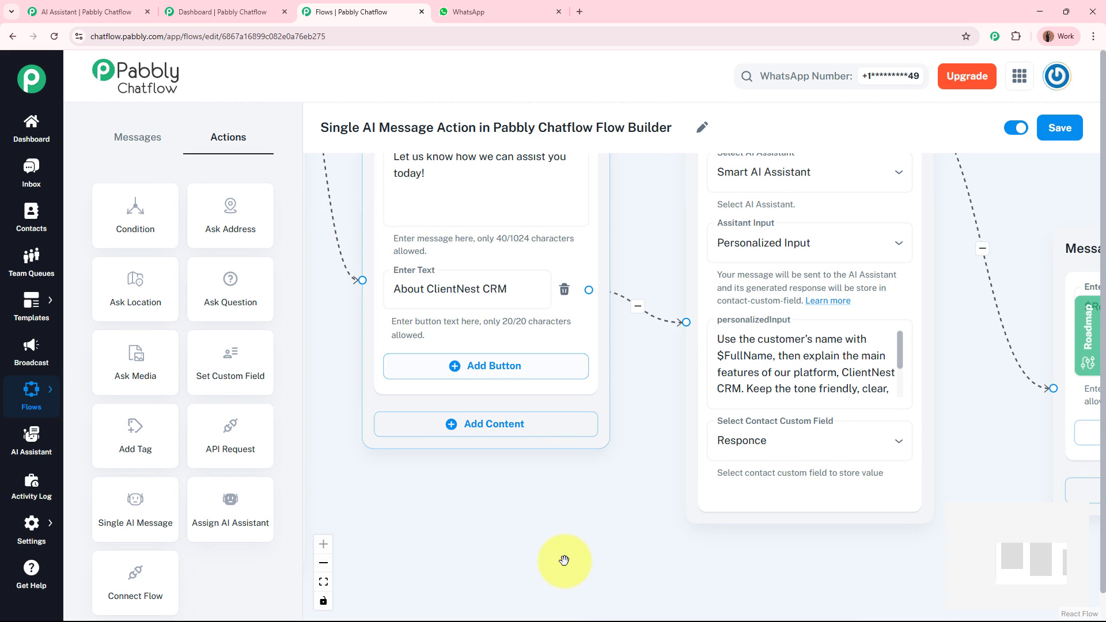
pyautogui.scroll(-2, 615, 502)
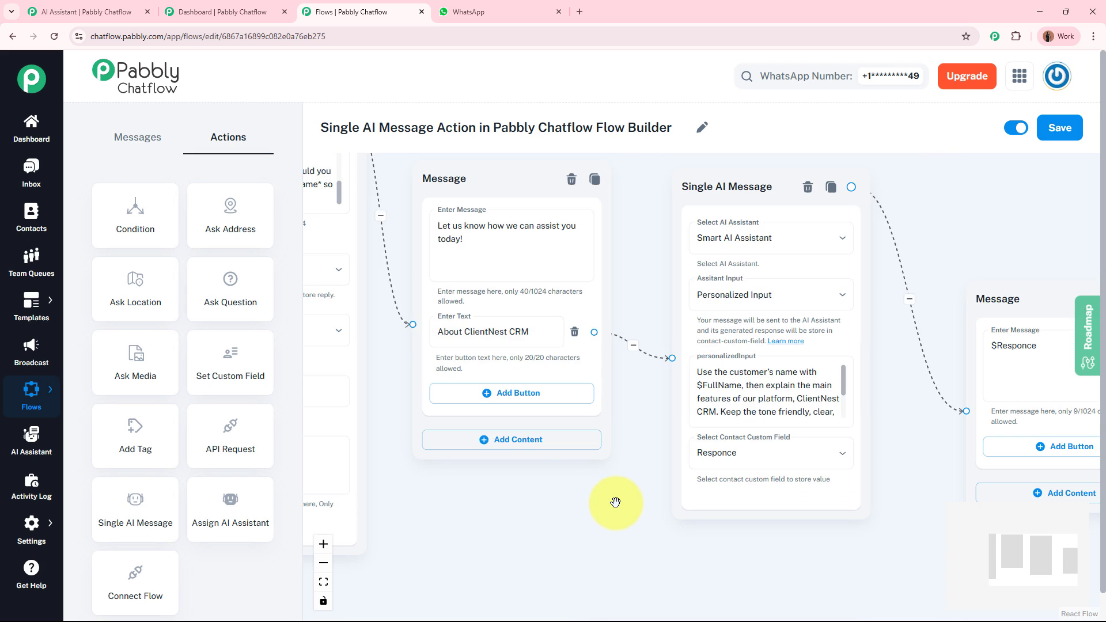
pyautogui.scroll(-4, 615, 502)
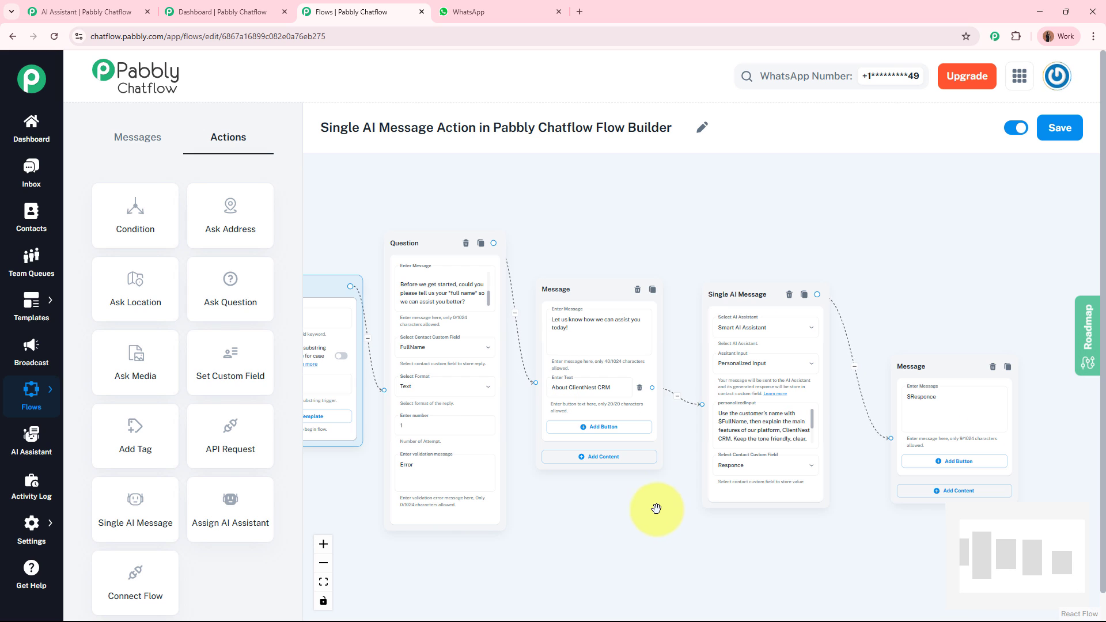
pyautogui.click(778, 425)
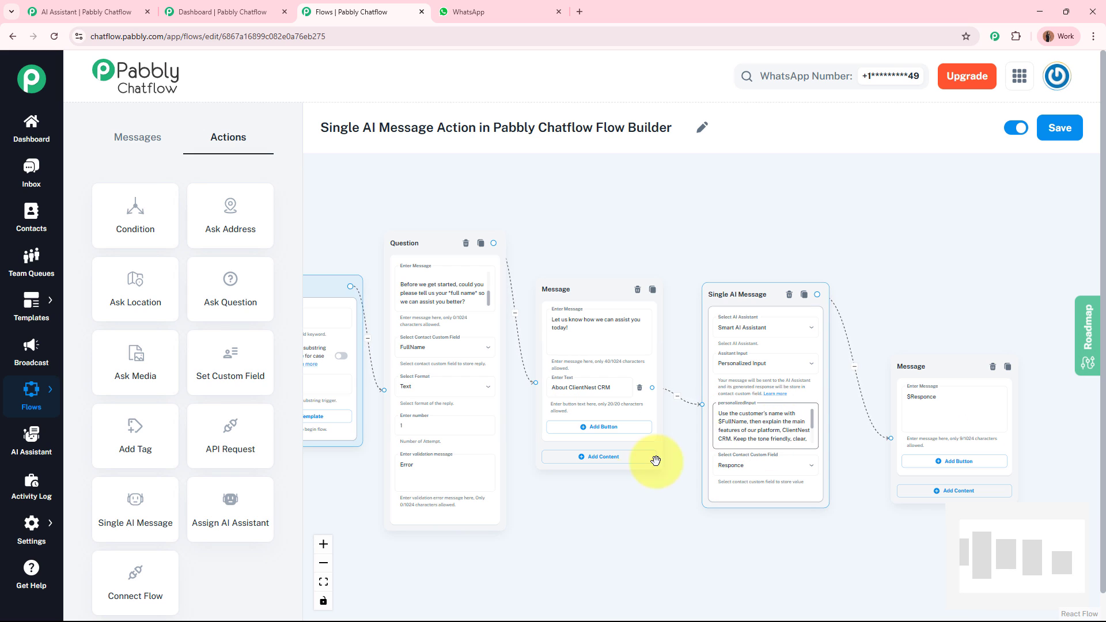
pyautogui.moveTo(624, 517); pyautogui.dragTo(684, 513)
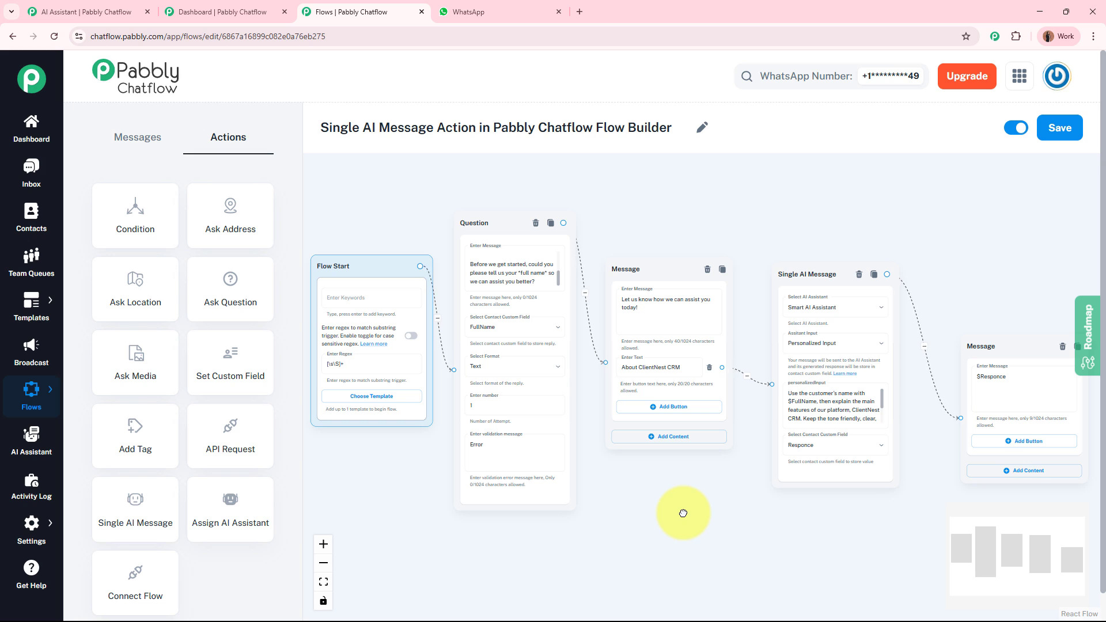